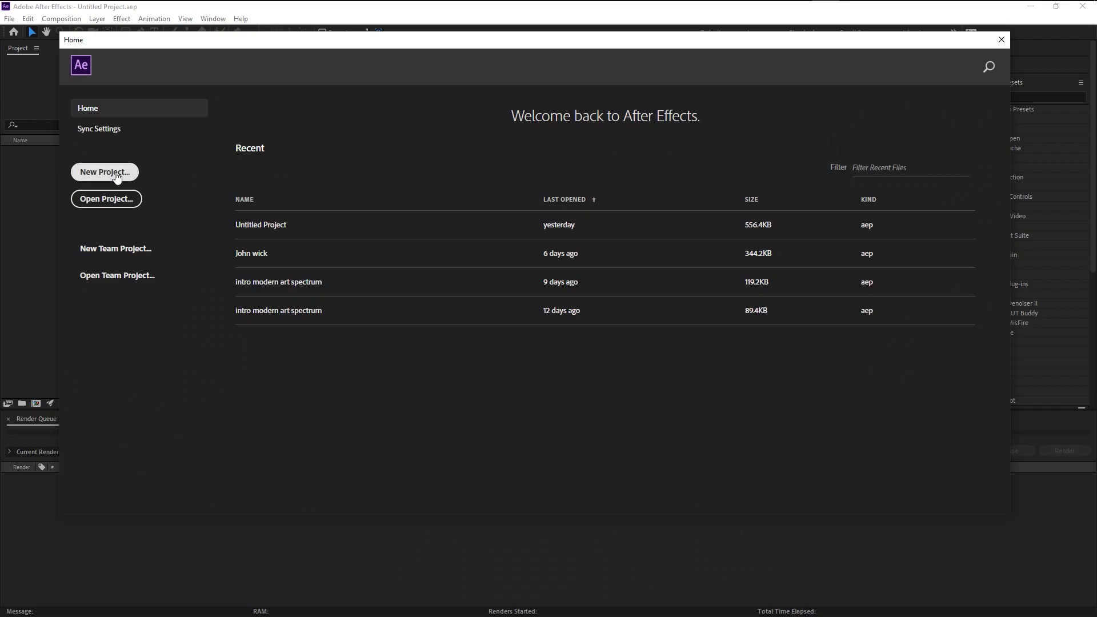
Start a new project, import Stock.mp4 from Explorer and build a 'Stock' composition from it.
{"action": "left_click", "coordinate": [117, 178]}
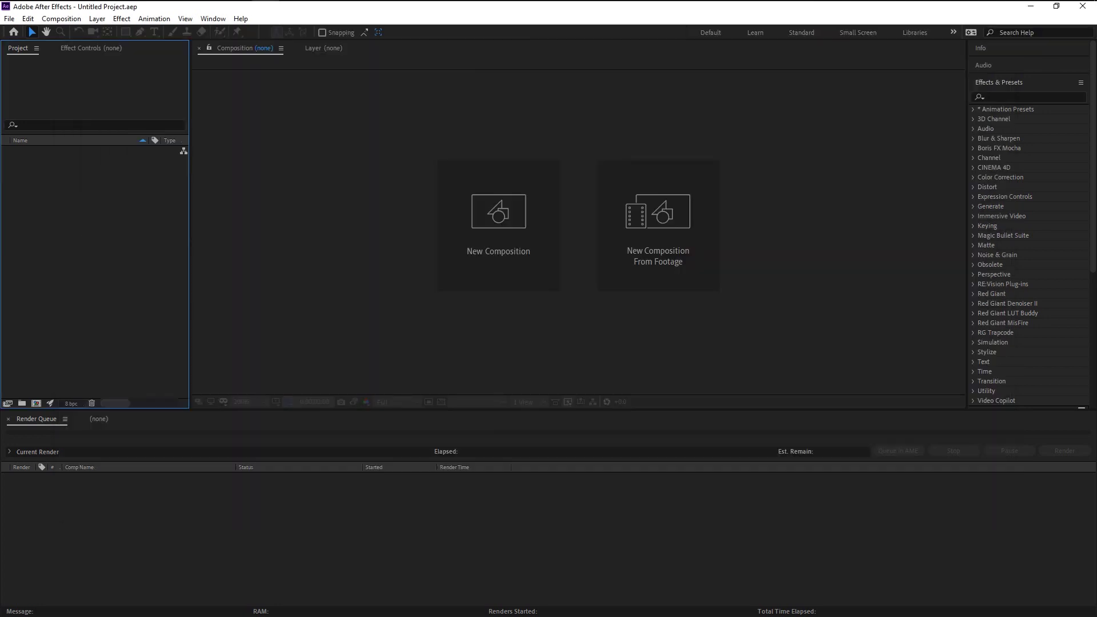
{"action": "left_click_drag", "start_coordinate": [357, 420], "coordinate": [625, 155]}
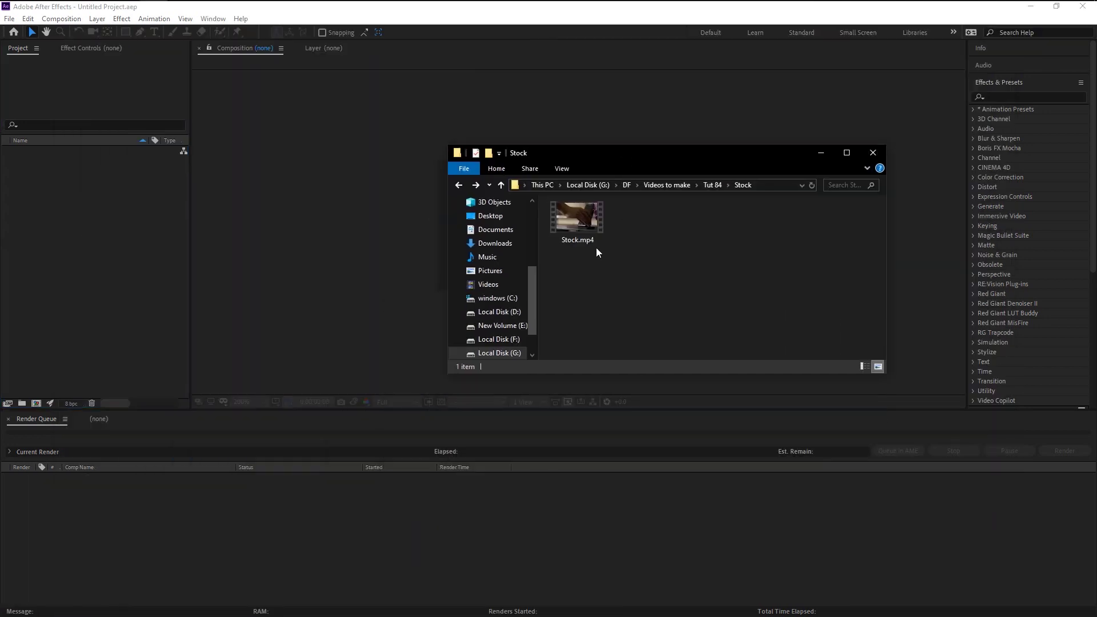
{"action": "left_click", "coordinate": [580, 229]}
{"action": "left_click_drag", "start_coordinate": [581, 226], "coordinate": [120, 289]}
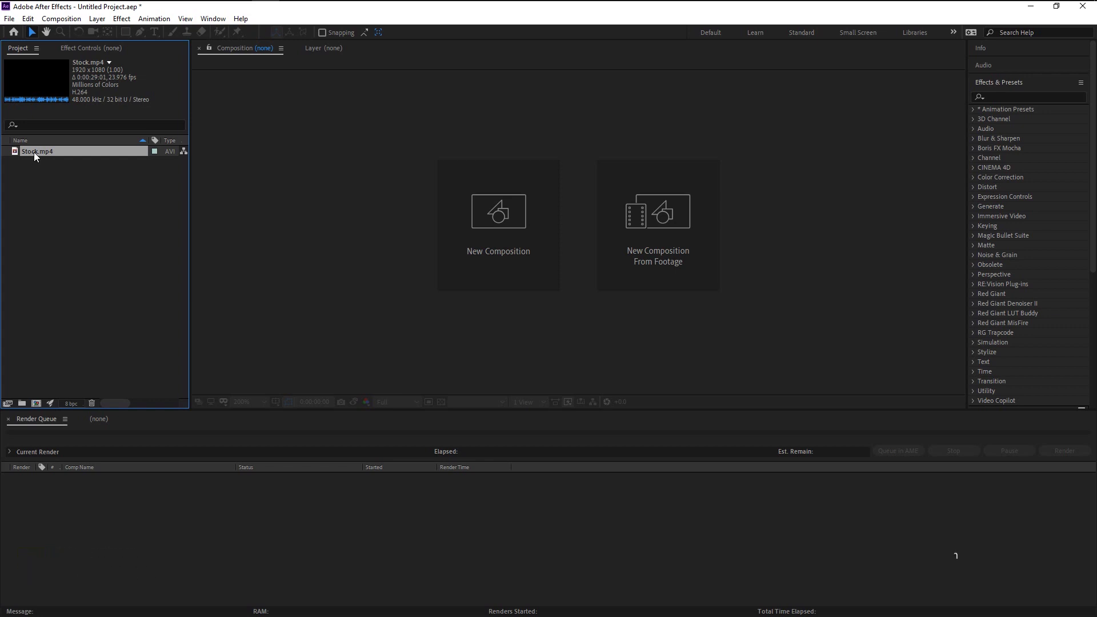
{"action": "left_click_drag", "start_coordinate": [34, 152], "coordinate": [36, 402]}
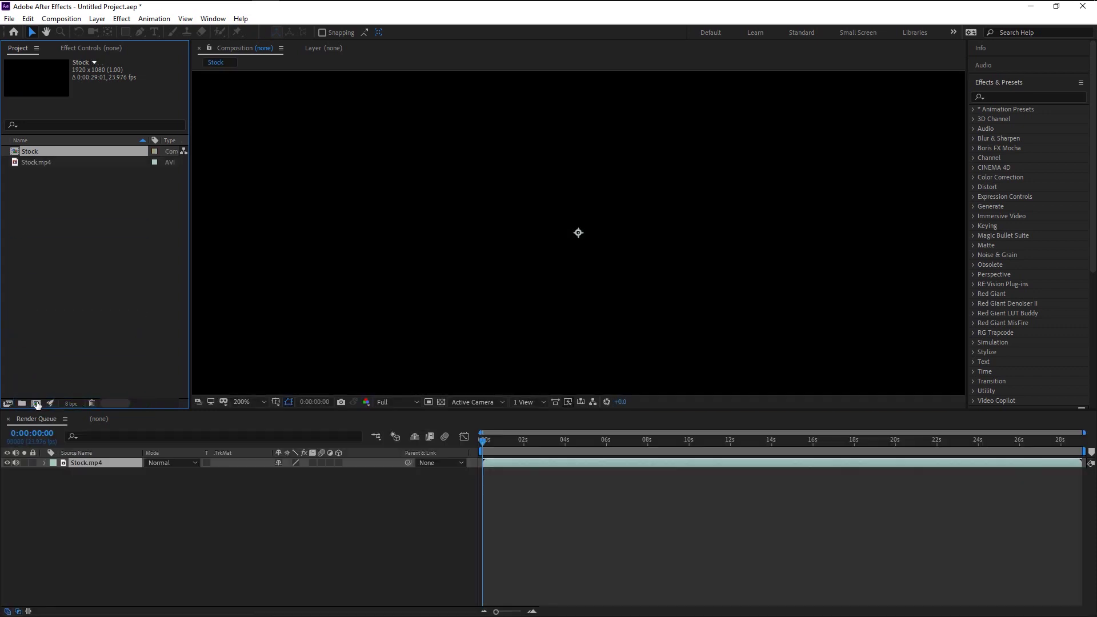
Preview the clip, stop at 0:00:19:23 with the battery fully lit, and select the Stock.mp4 layer.
{"action": "key", "text": "space"}
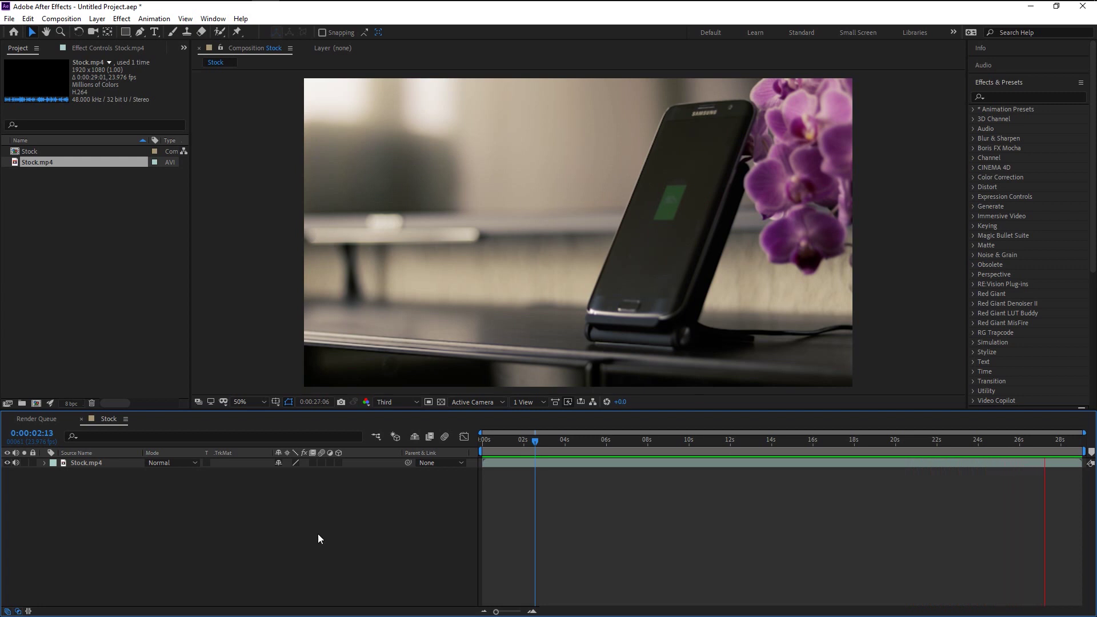
{"action": "key", "text": "space"}
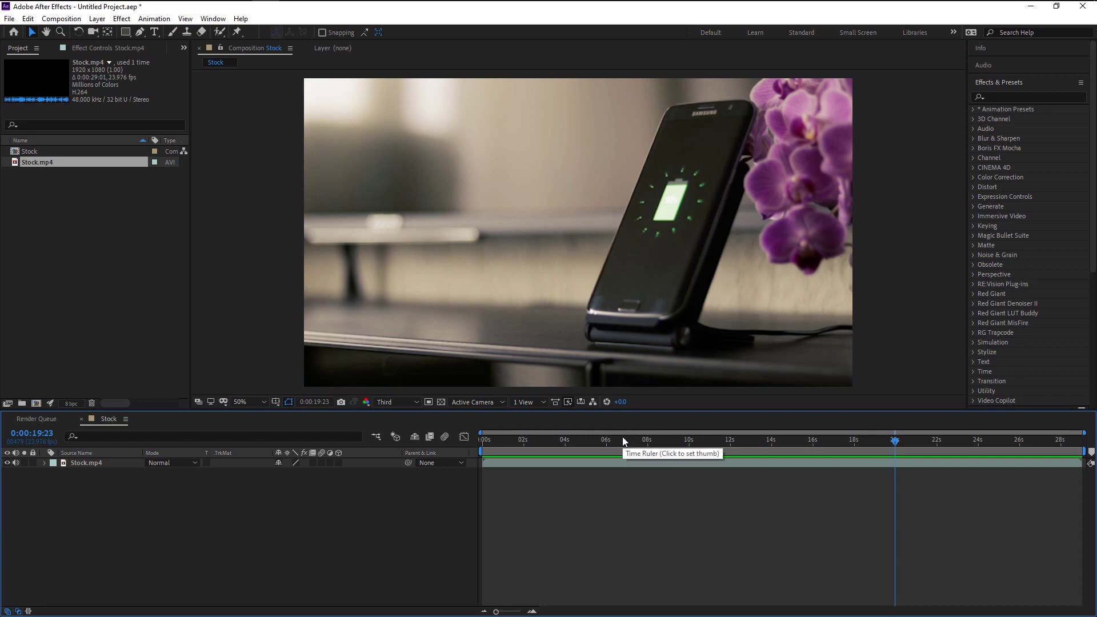
{"action": "left_click", "coordinate": [118, 465]}
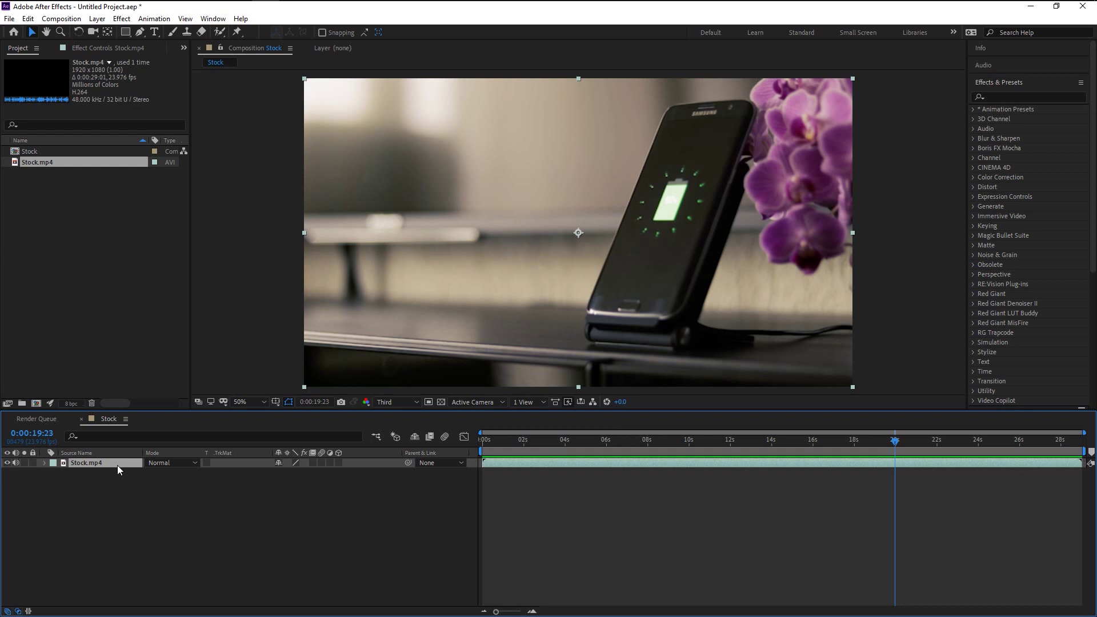
Duplicate the Stock.mp4 layer, hide the lower copy, and select the top copy.
{"action": "key", "text": "ctrl+d"}
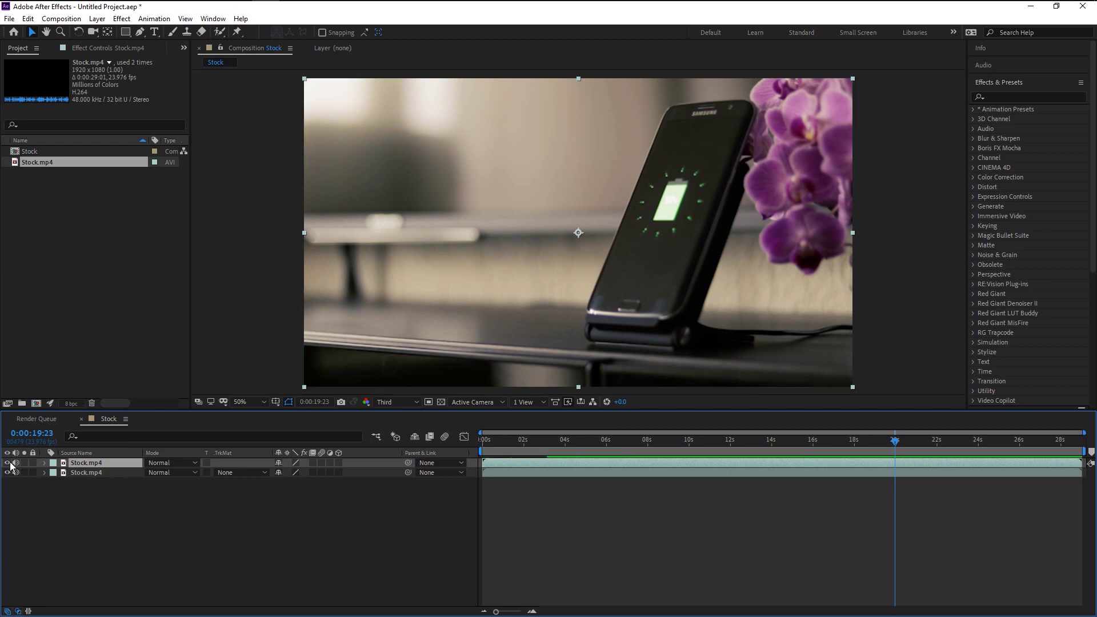
{"action": "left_click", "coordinate": [15, 472]}
{"action": "scroll", "coordinate": [706, 260], "scroll_direction": "up", "scroll_amount": 2}
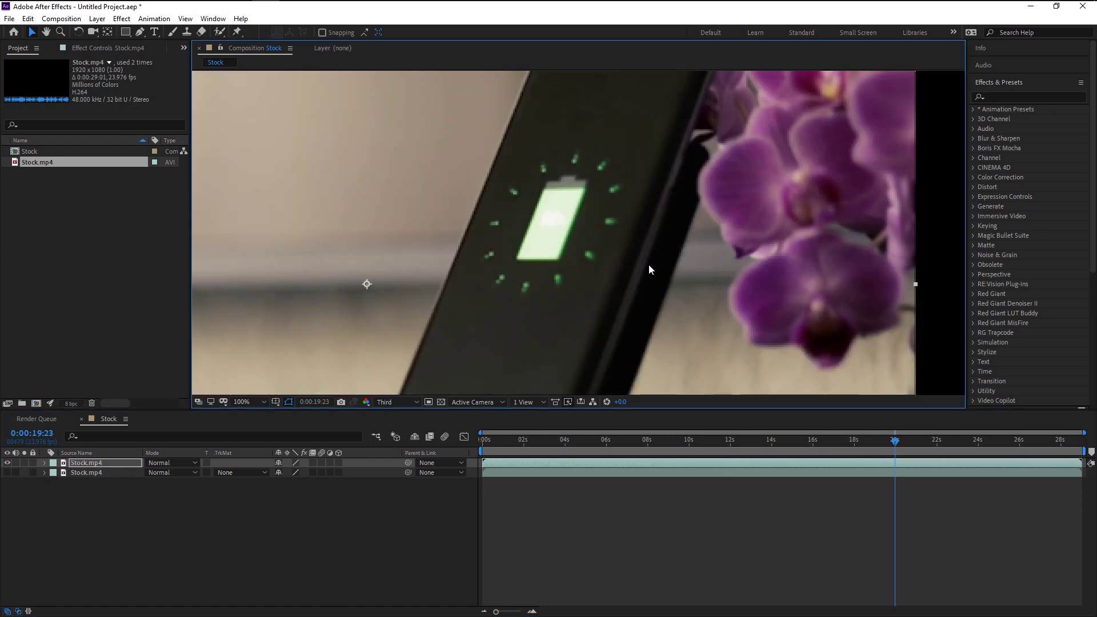
{"action": "left_click", "coordinate": [128, 460]}
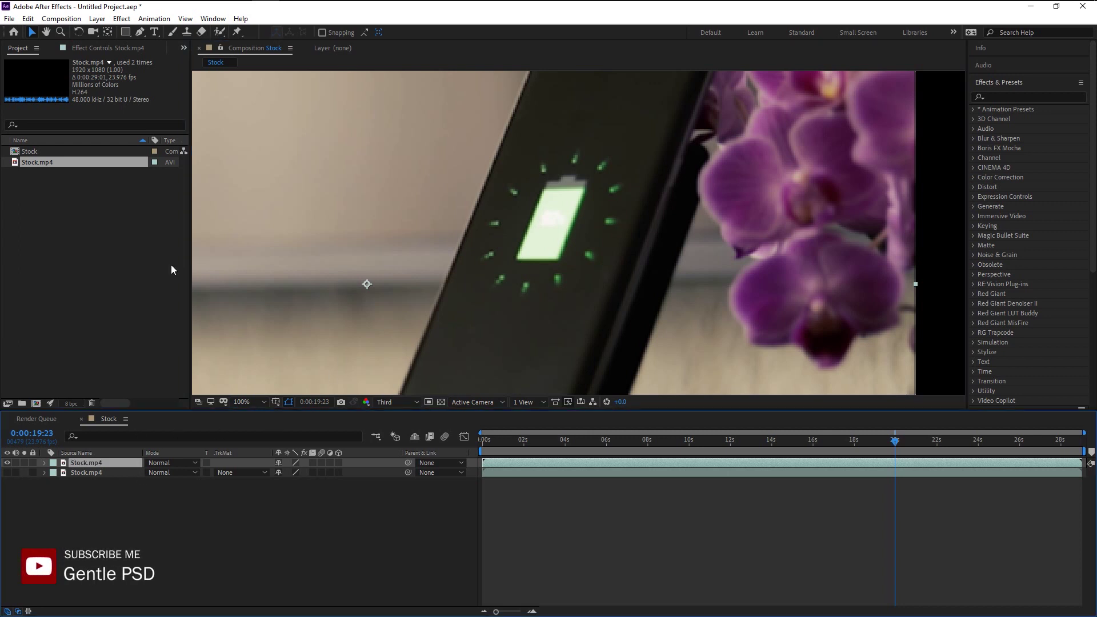
Draw a closed four-point Pen mask around the glowing battery icon on the top layer.
{"action": "left_click", "coordinate": [141, 33]}
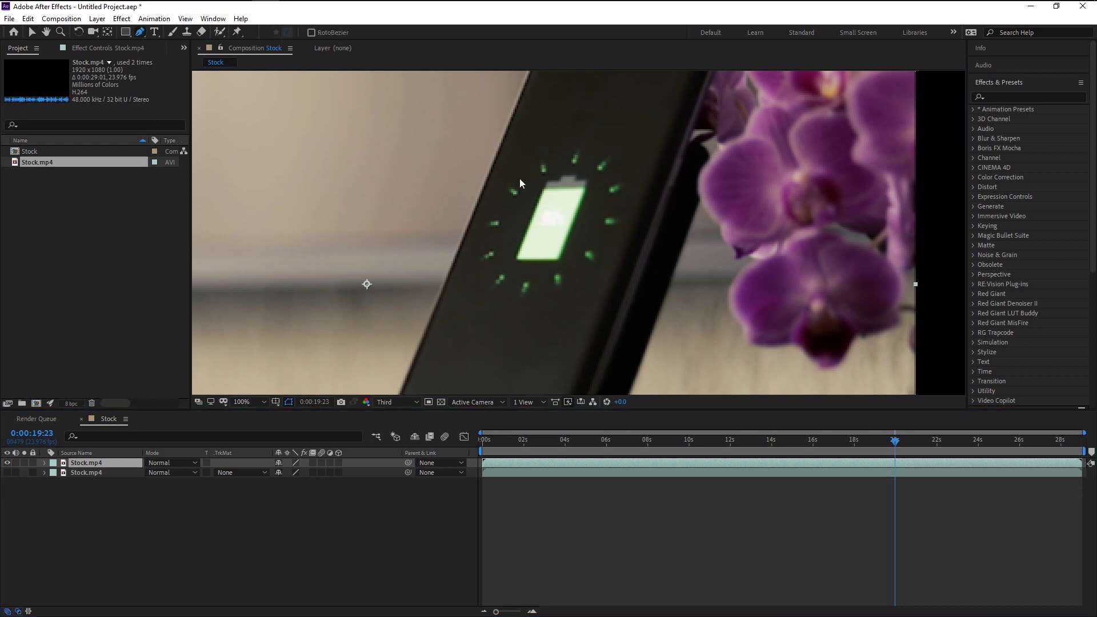
{"action": "left_click", "coordinate": [515, 124]}
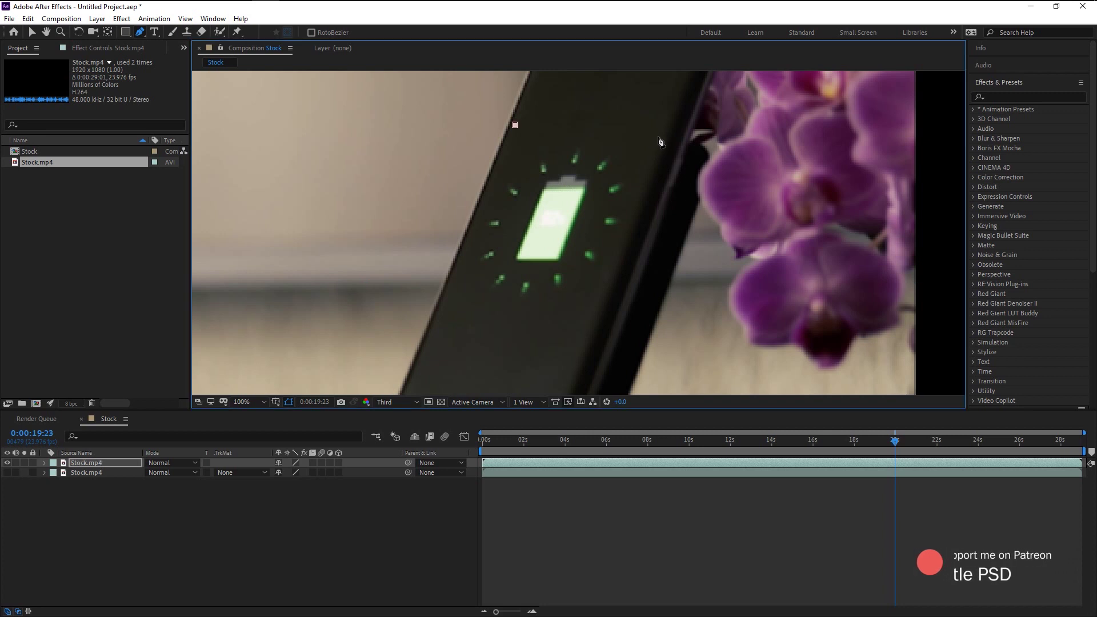
{"action": "left_click", "coordinate": [662, 130]}
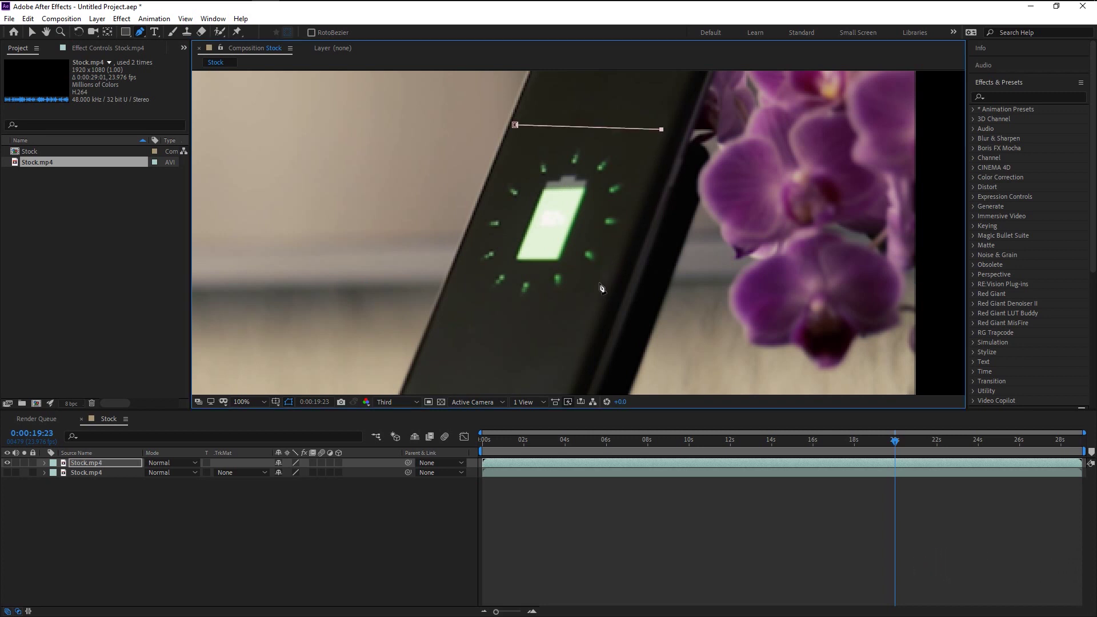
{"action": "left_click", "coordinate": [586, 314]}
{"action": "left_click", "coordinate": [453, 288]}
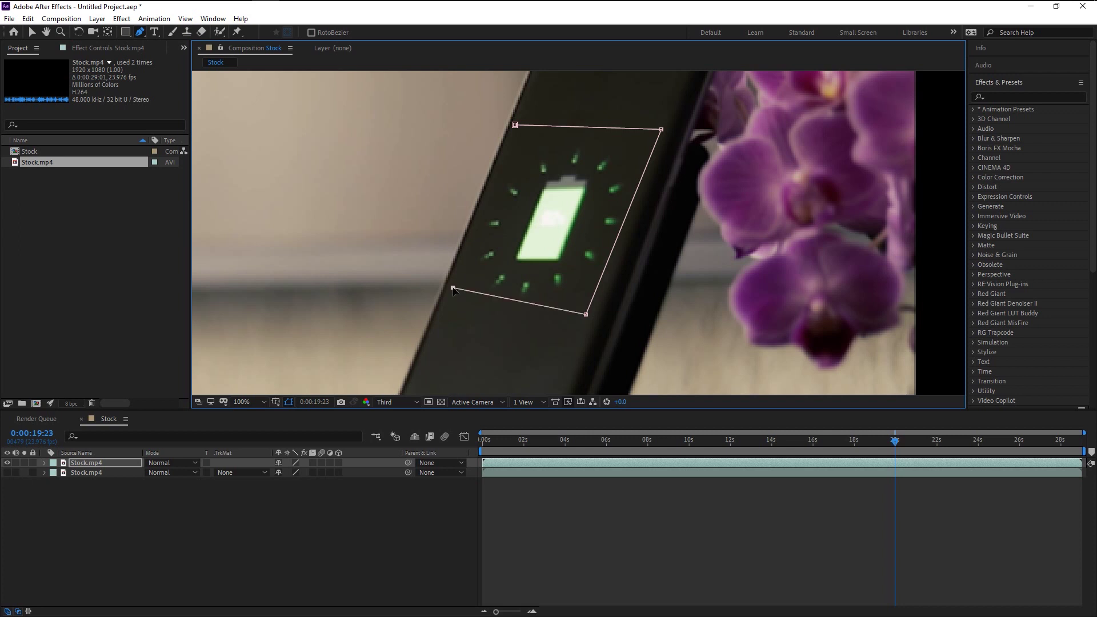
{"action": "left_click", "coordinate": [515, 126]}
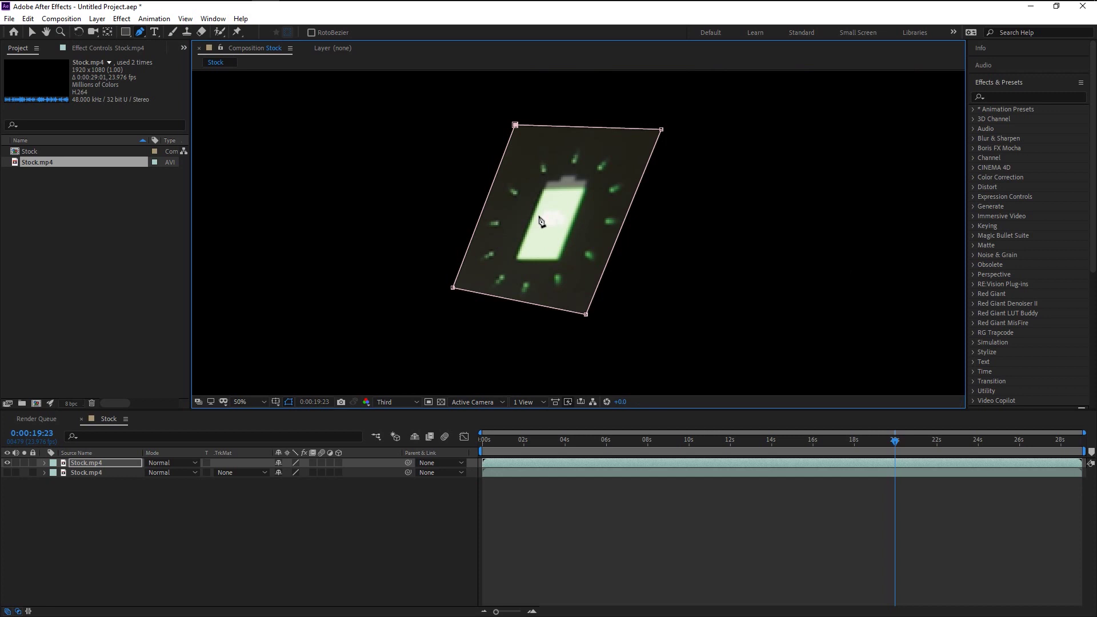
{"action": "key", "text": "comma"}
{"action": "key", "text": "comma"}
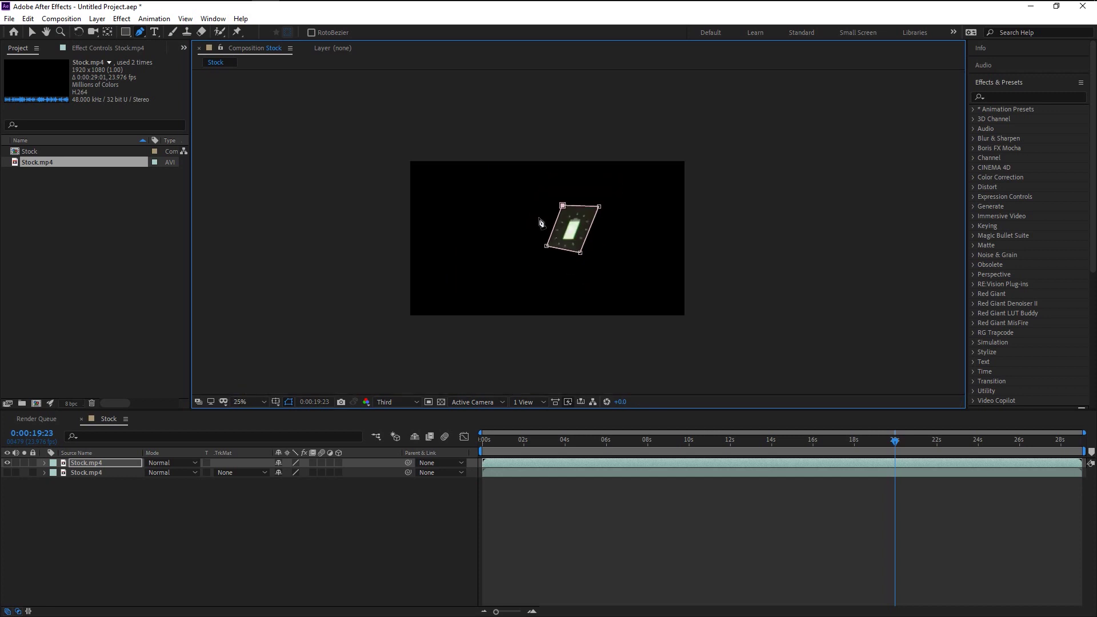
{"action": "key", "text": "period"}
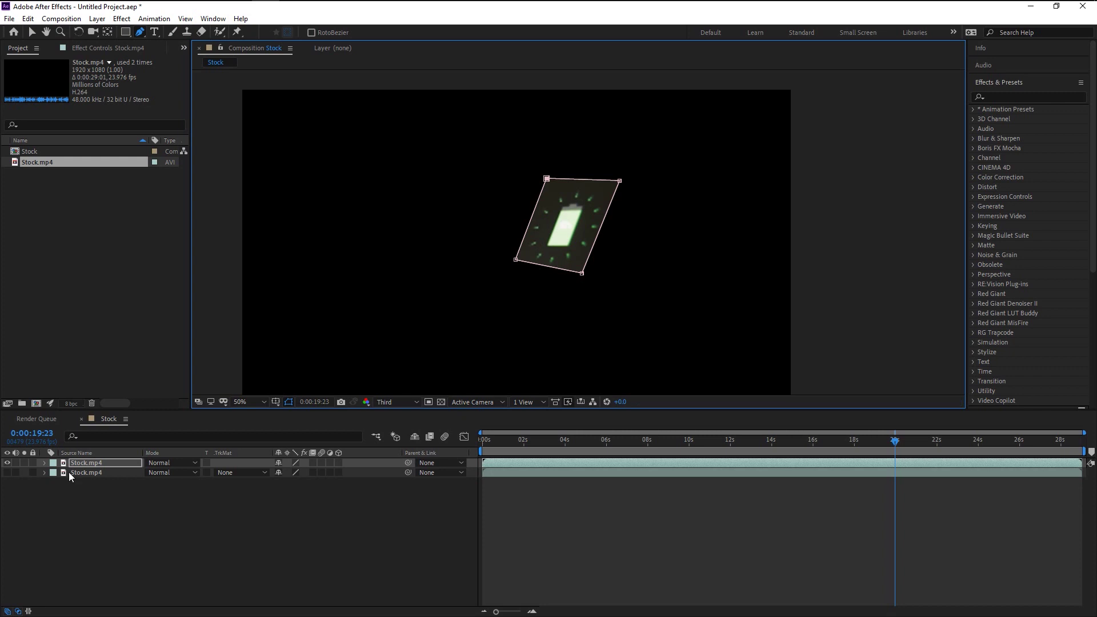
Show Mask 1 on the top layer, try Inverted, then leave the mask non-inverted.
{"action": "left_click", "coordinate": [86, 463]}
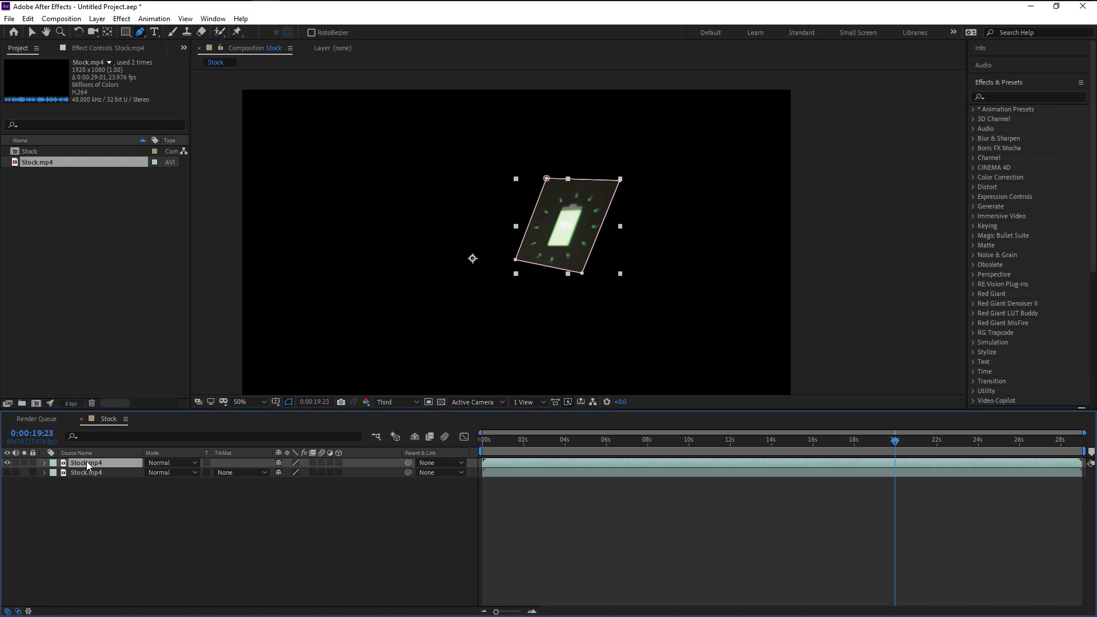
{"action": "key", "text": "m"}
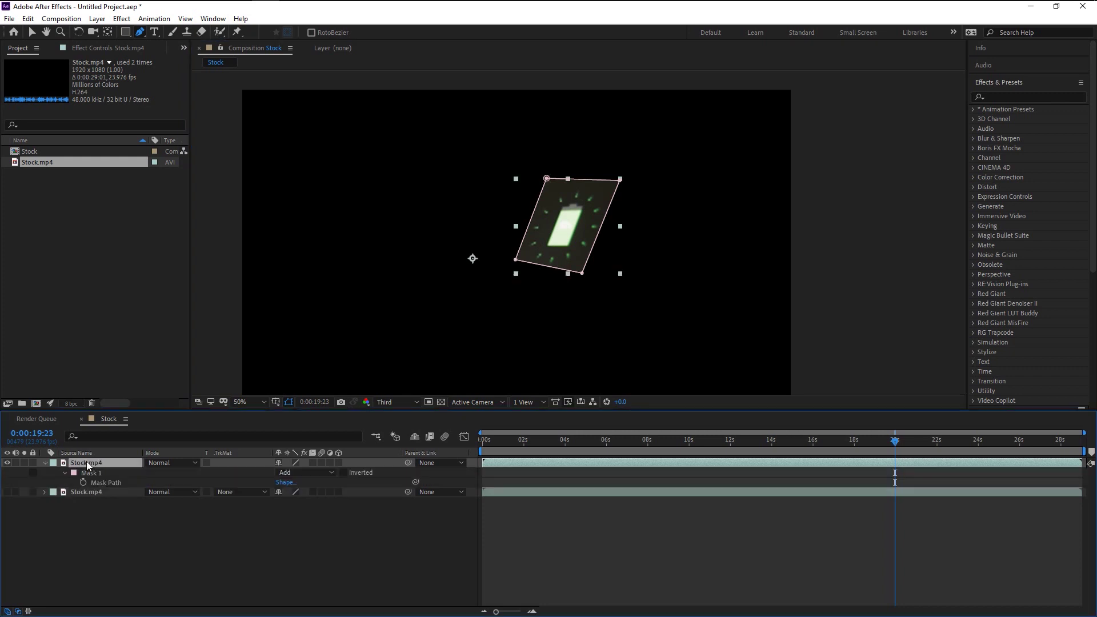
{"action": "left_click", "coordinate": [91, 472]}
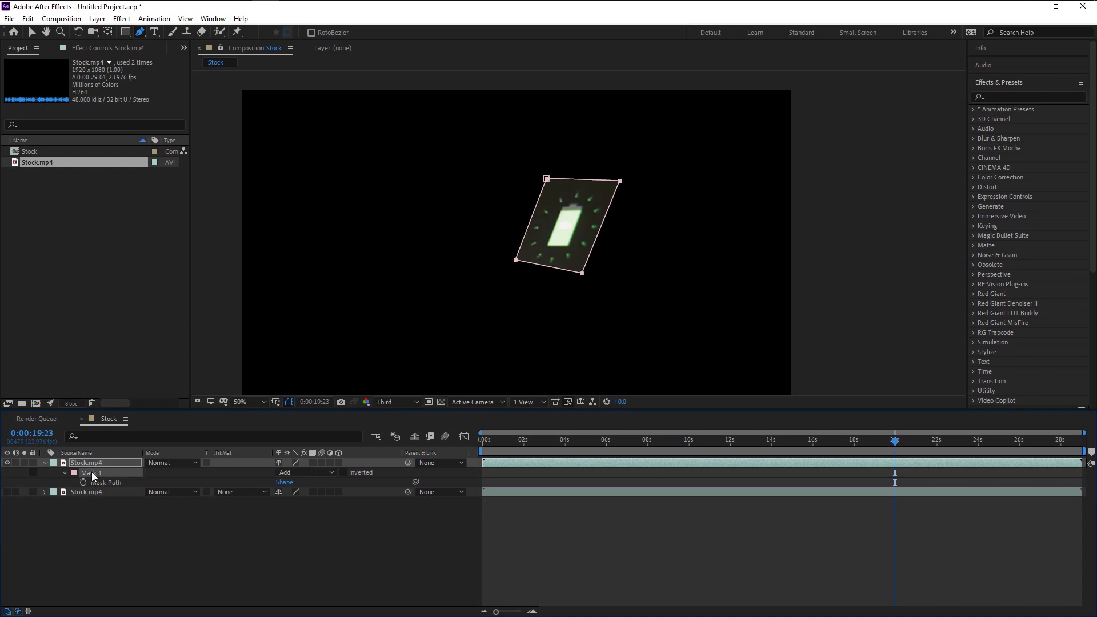
{"action": "left_click", "coordinate": [344, 472]}
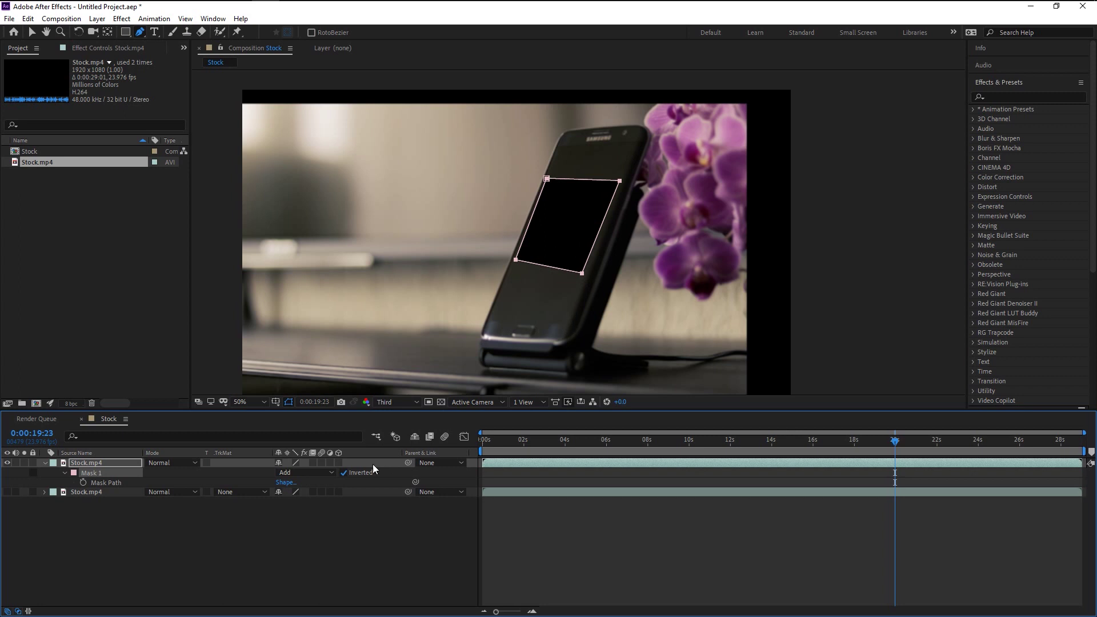
{"action": "left_click", "coordinate": [343, 474]}
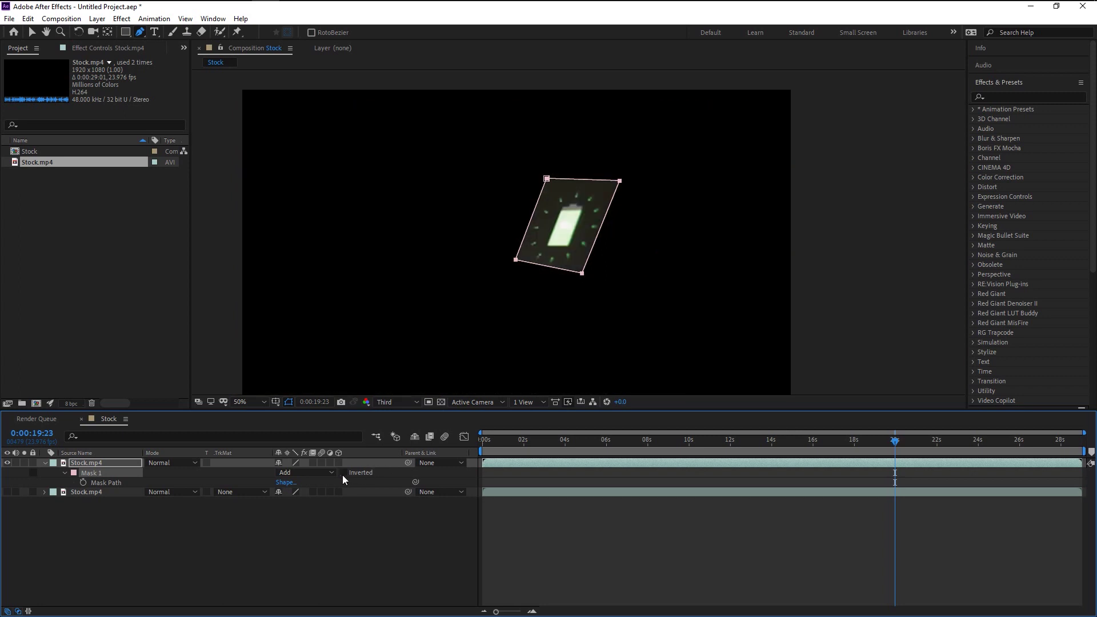
{"action": "left_click", "coordinate": [369, 530]}
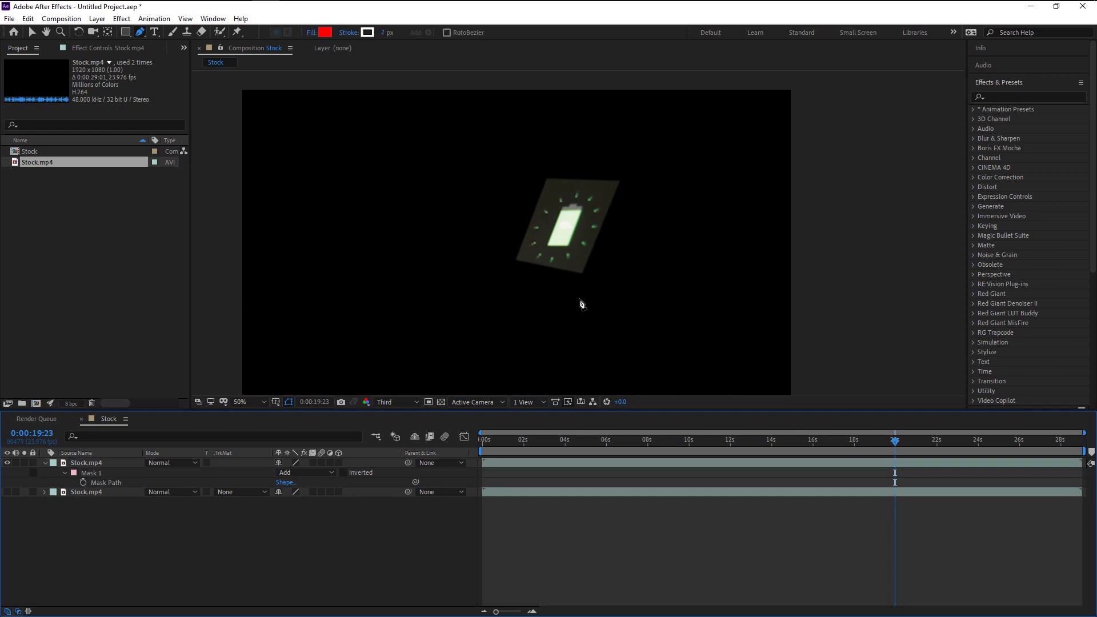
{"action": "left_click", "coordinate": [107, 464]}
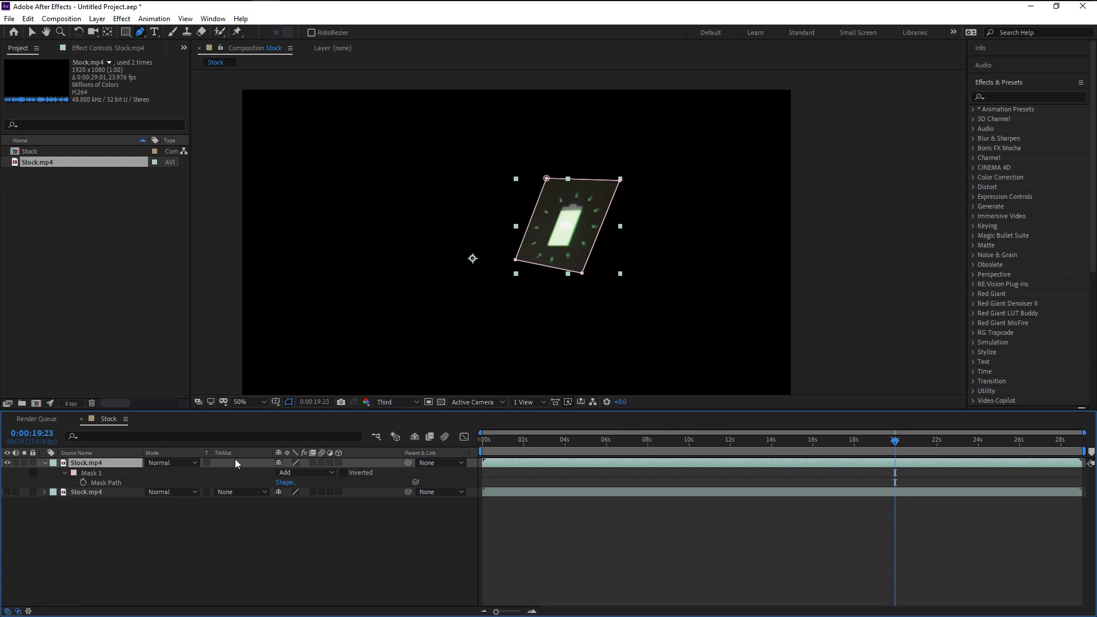
Search 'curve' in Effects & Presets and apply Curves to the top Stock.mp4 layer.
{"action": "left_click", "coordinate": [1024, 96]}
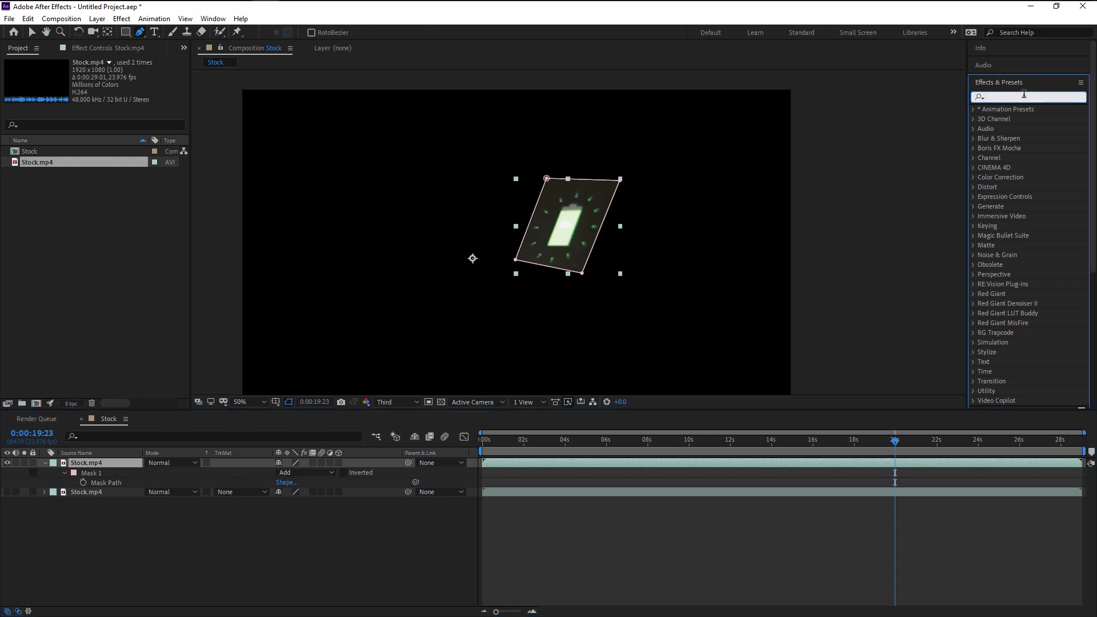
{"action": "type", "text": "curve"}
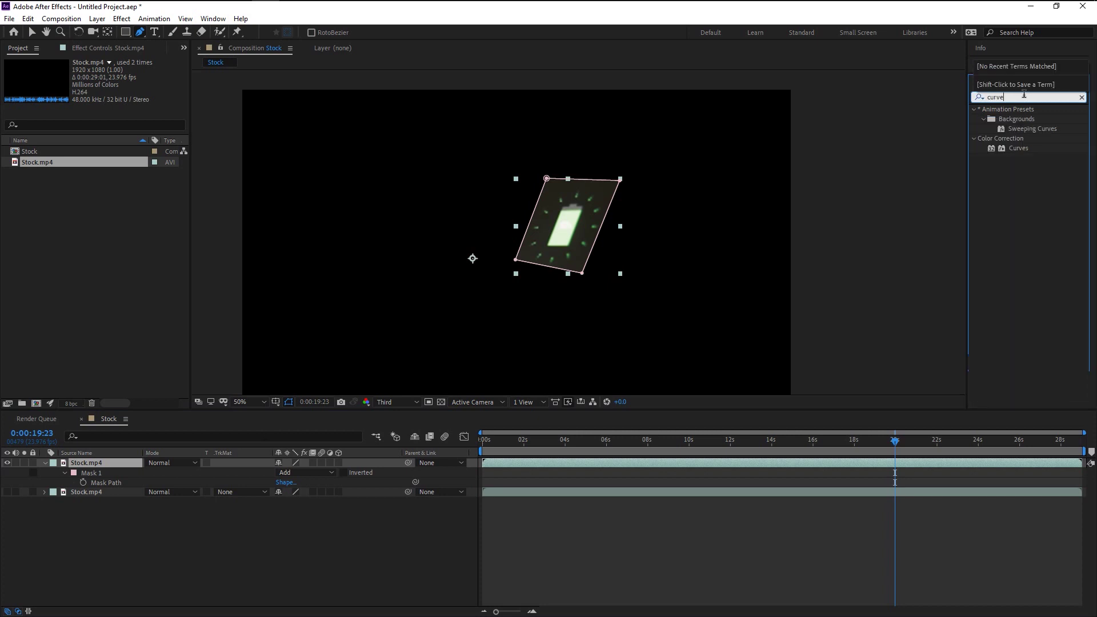
{"action": "left_click_drag", "start_coordinate": [1018, 148], "coordinate": [95, 465]}
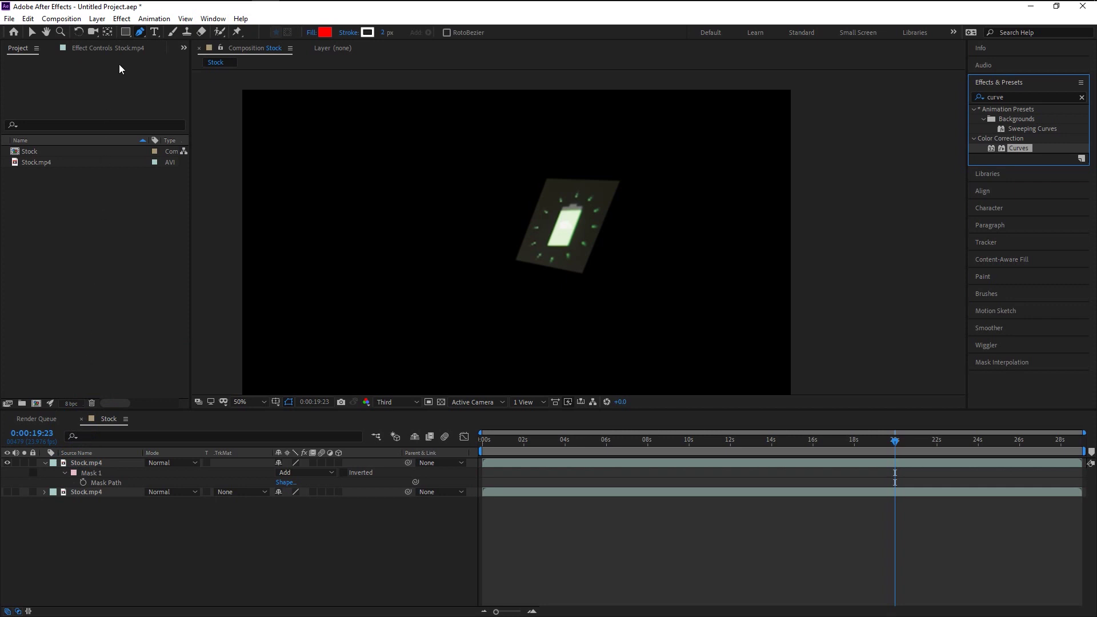
{"action": "left_click", "coordinate": [119, 48]}
{"action": "key", "text": "v"}
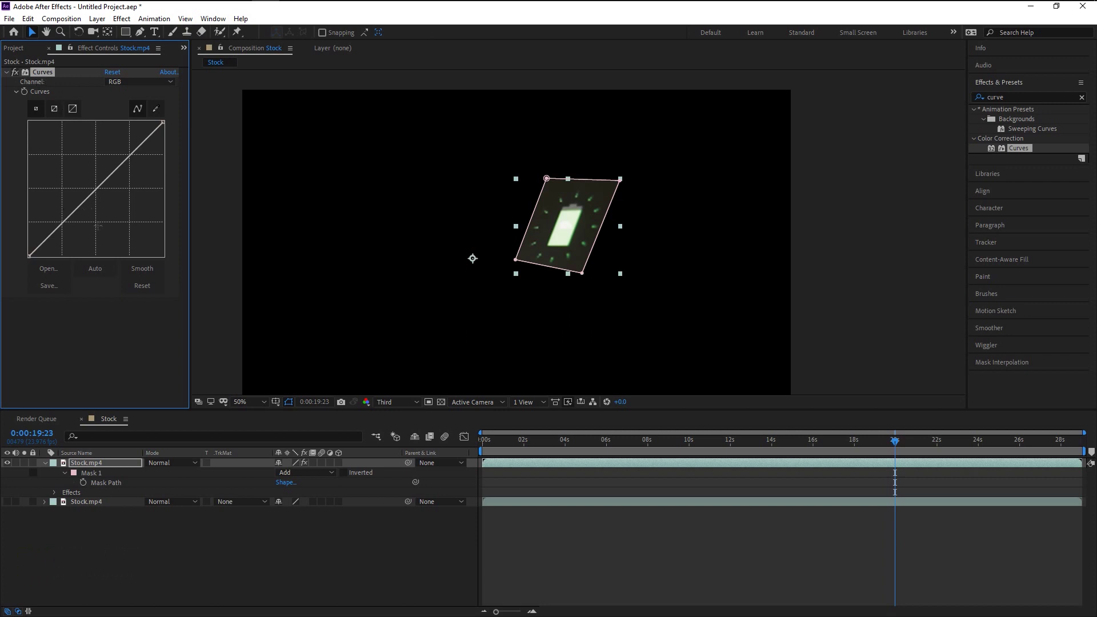
{"action": "left_click", "coordinate": [142, 285]}
Pull the curve's shadows down and check the result at about 9 and 22 seconds.
{"action": "left_click_drag", "start_coordinate": [51, 251], "coordinate": [52, 251]}
{"action": "key", "text": "slash"}
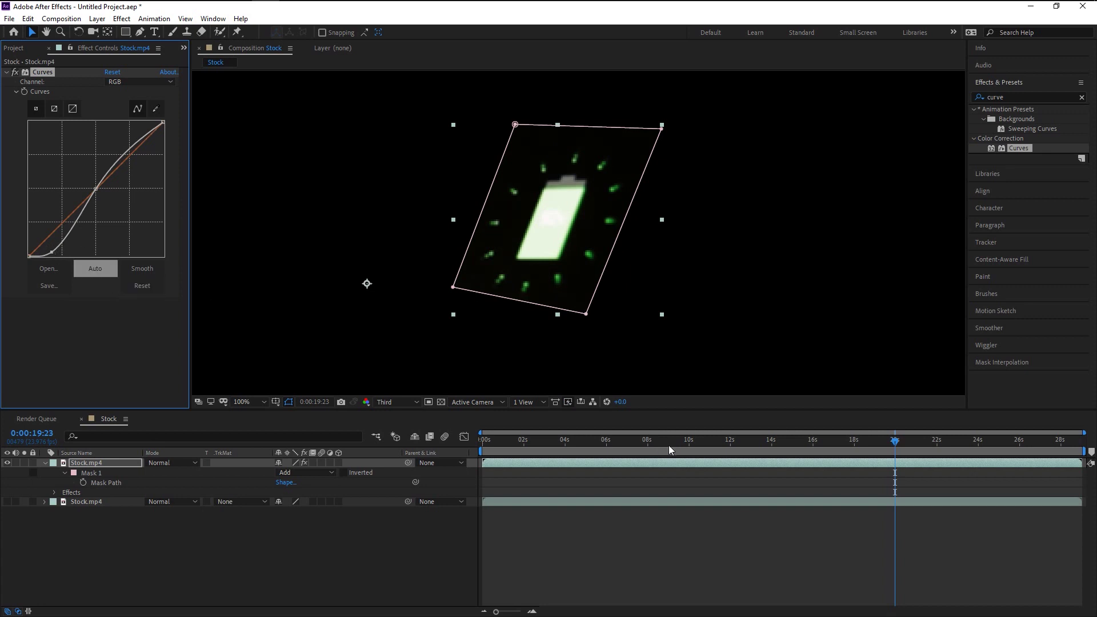
{"action": "left_click", "coordinate": [673, 444]}
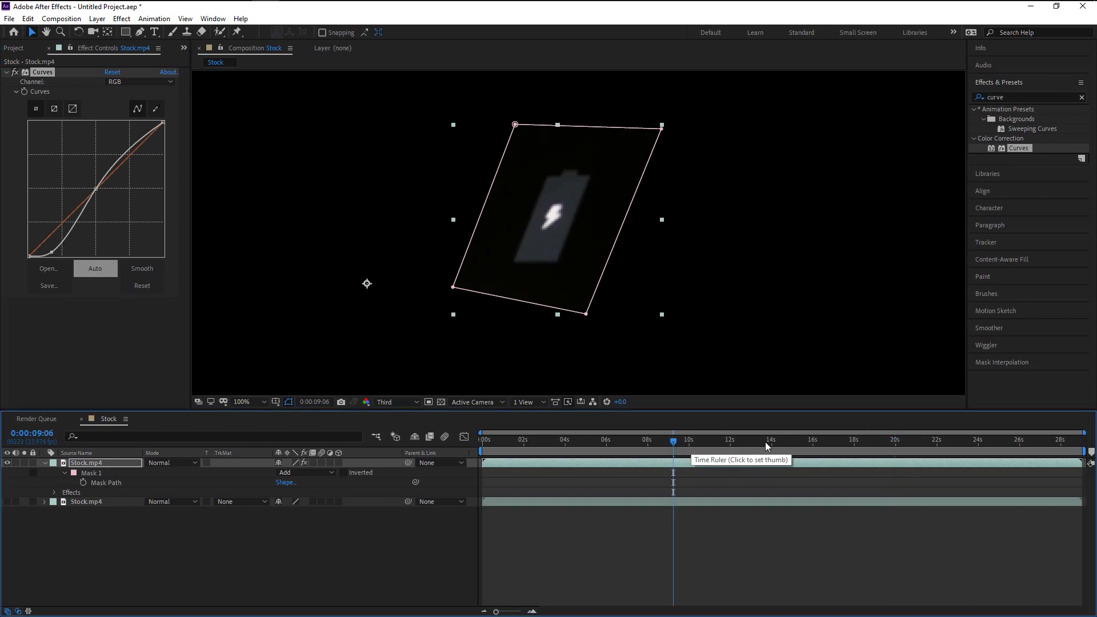
{"action": "left_click", "coordinate": [547, 566]}
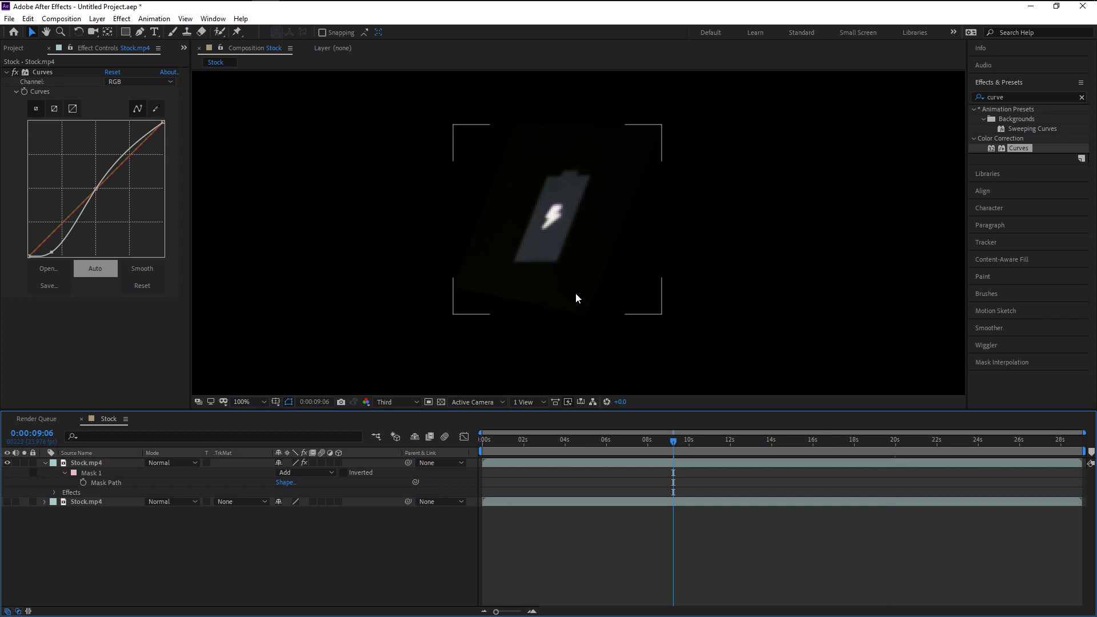
{"action": "left_click", "coordinate": [943, 444]}
{"action": "left_click", "coordinate": [678, 445]}
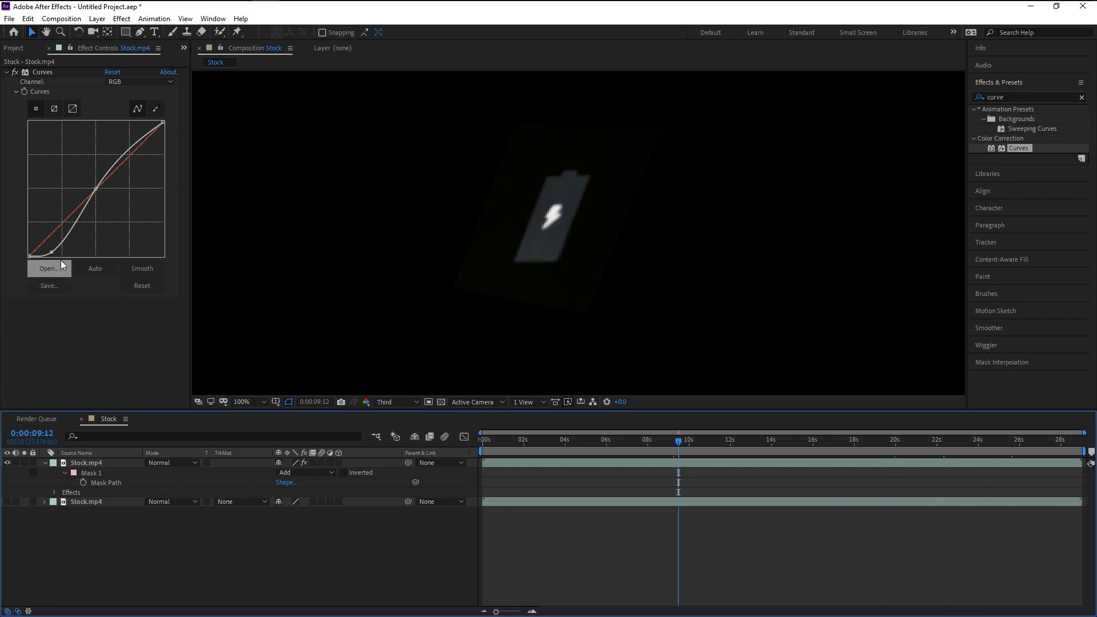
Flatten the curve's upper part, push the black point right, and review around 19 seconds.
{"action": "left_click", "coordinate": [127, 150]}
{"action": "left_click_drag", "start_coordinate": [128, 149], "coordinate": [133, 151]}
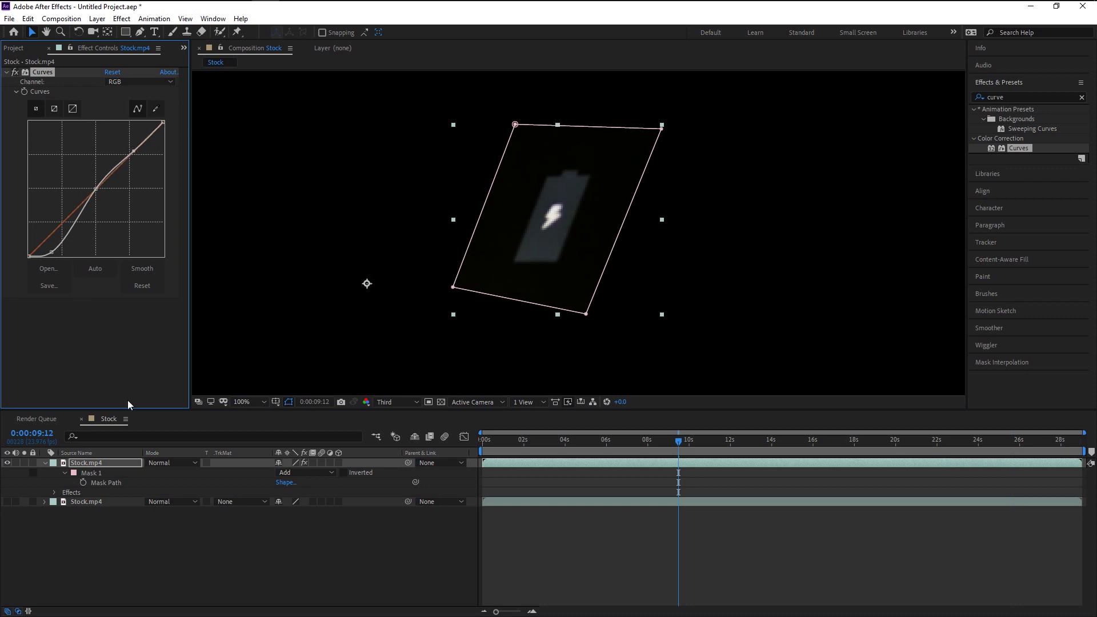
{"action": "left_click", "coordinate": [402, 559]}
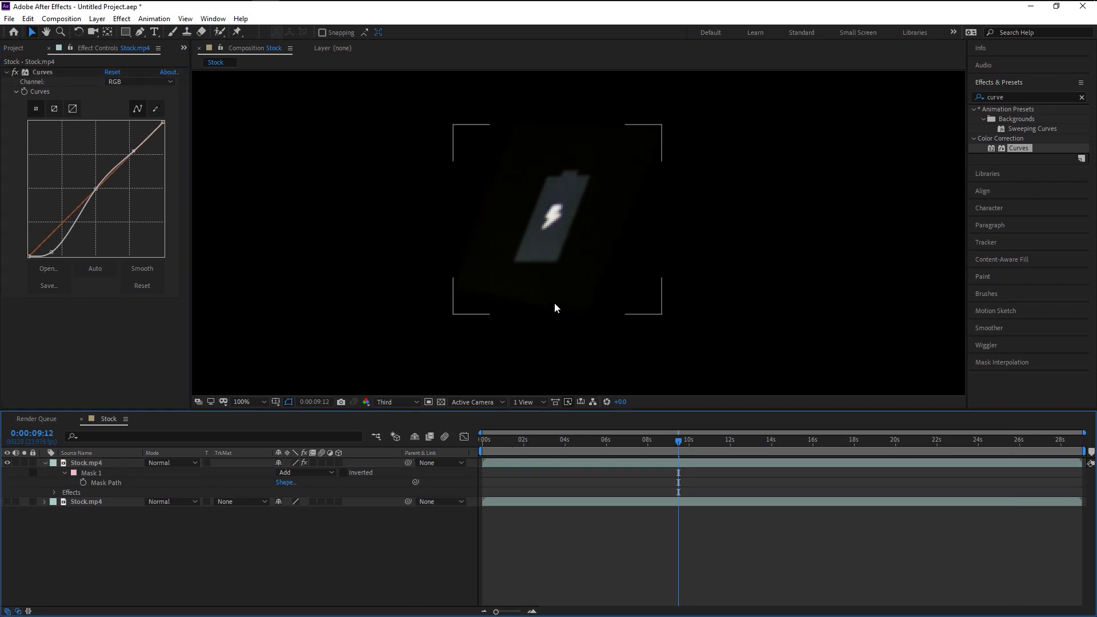
{"action": "left_click_drag", "start_coordinate": [51, 253], "coordinate": [54, 265]}
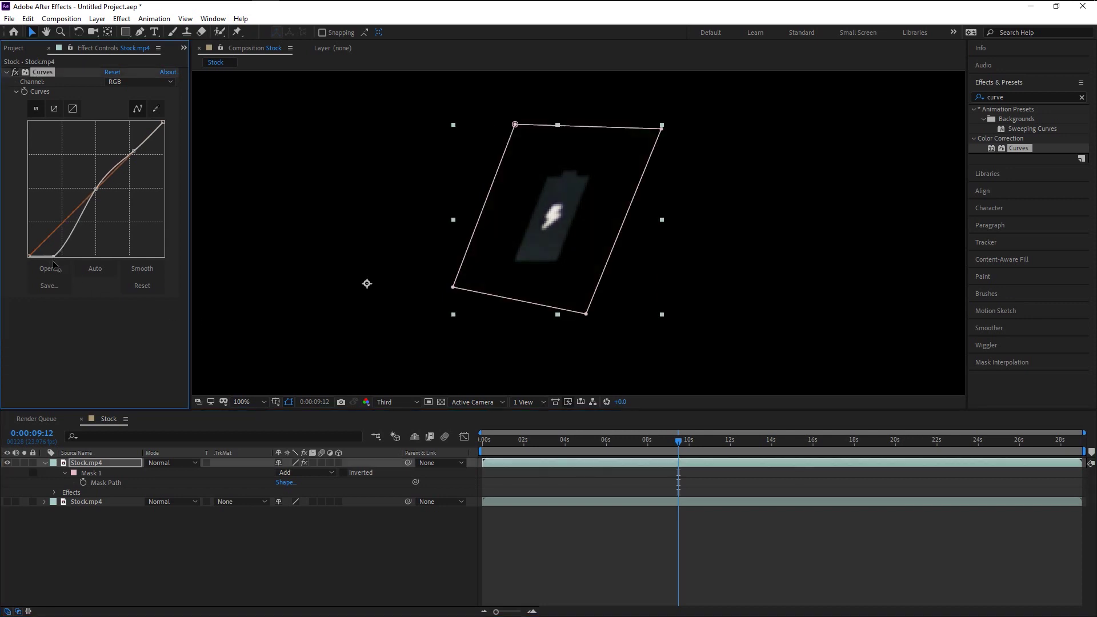
{"action": "left_click", "coordinate": [326, 528]}
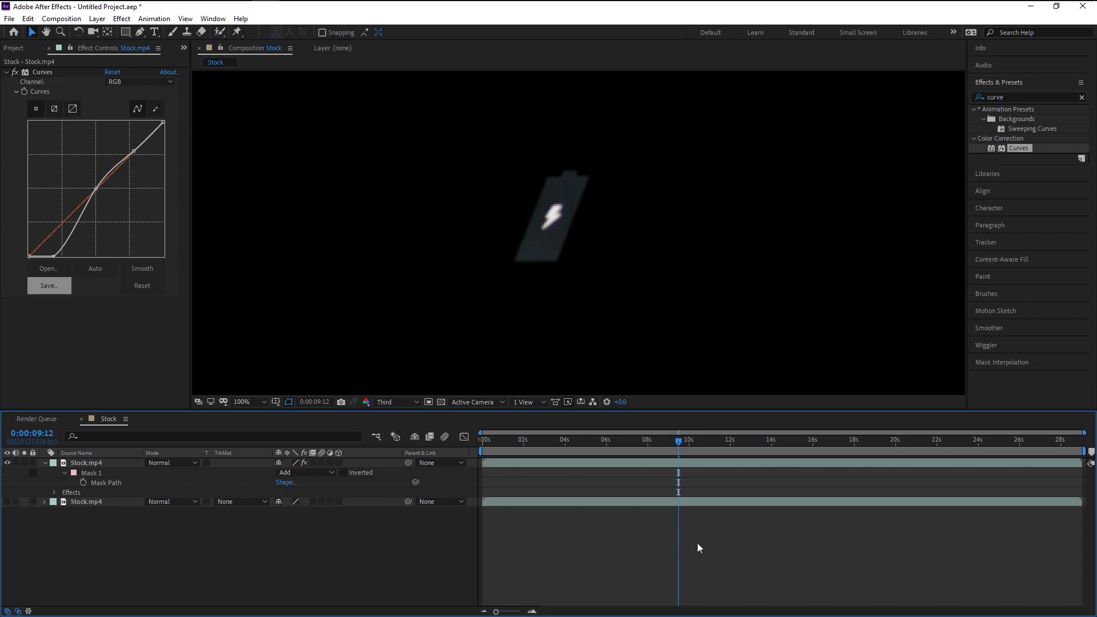
{"action": "left_click", "coordinate": [860, 441]}
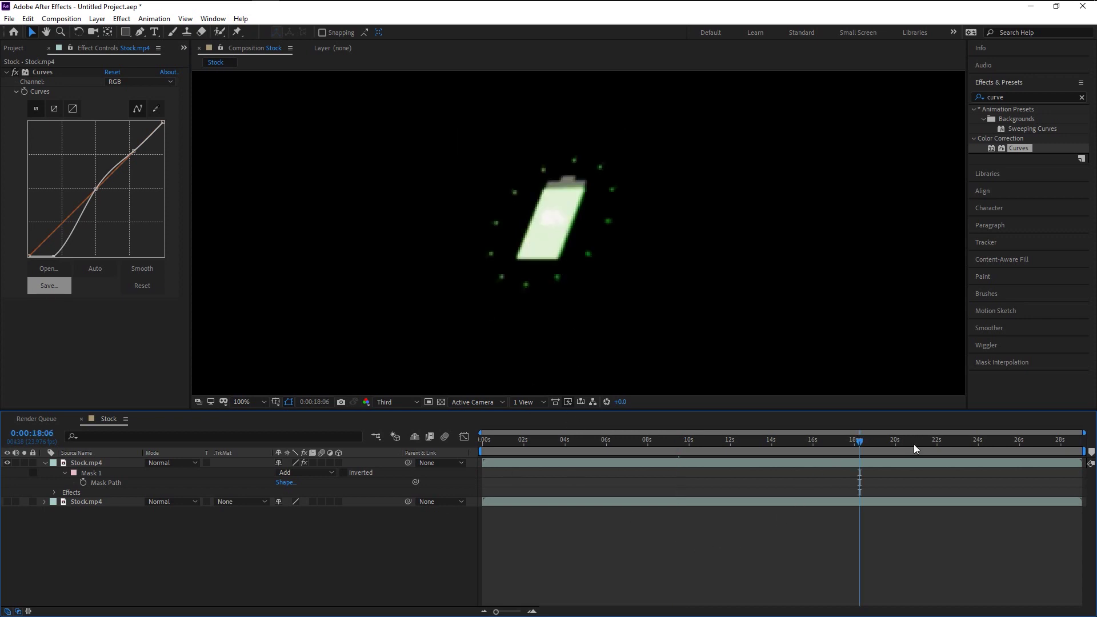
{"action": "left_click_drag", "start_coordinate": [866, 443], "coordinate": [1047, 472]}
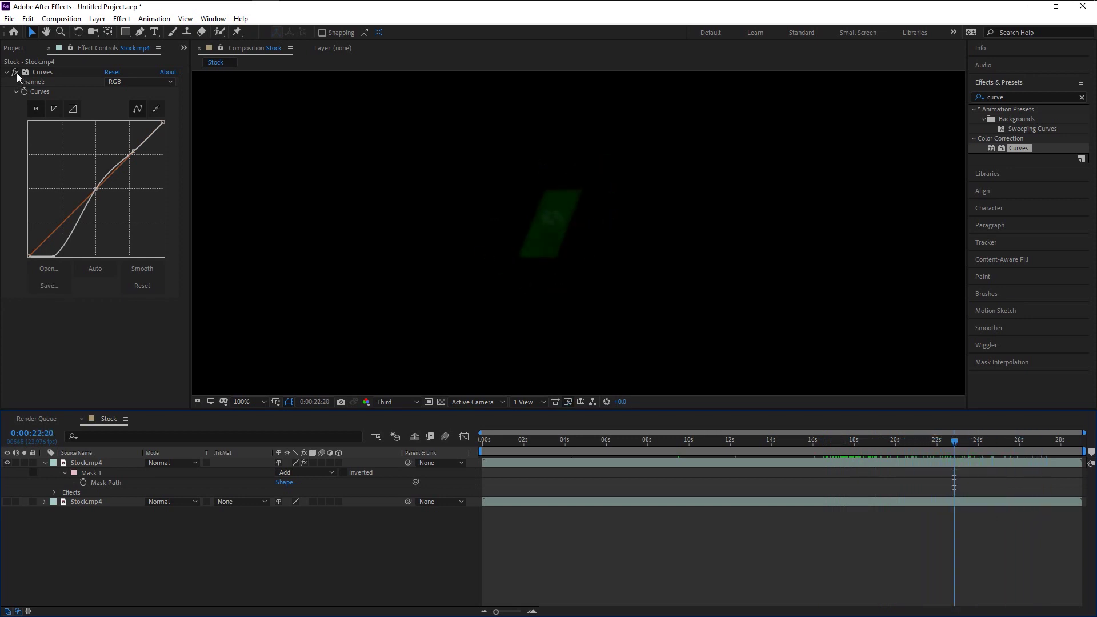
{"action": "left_click", "coordinate": [15, 73]}
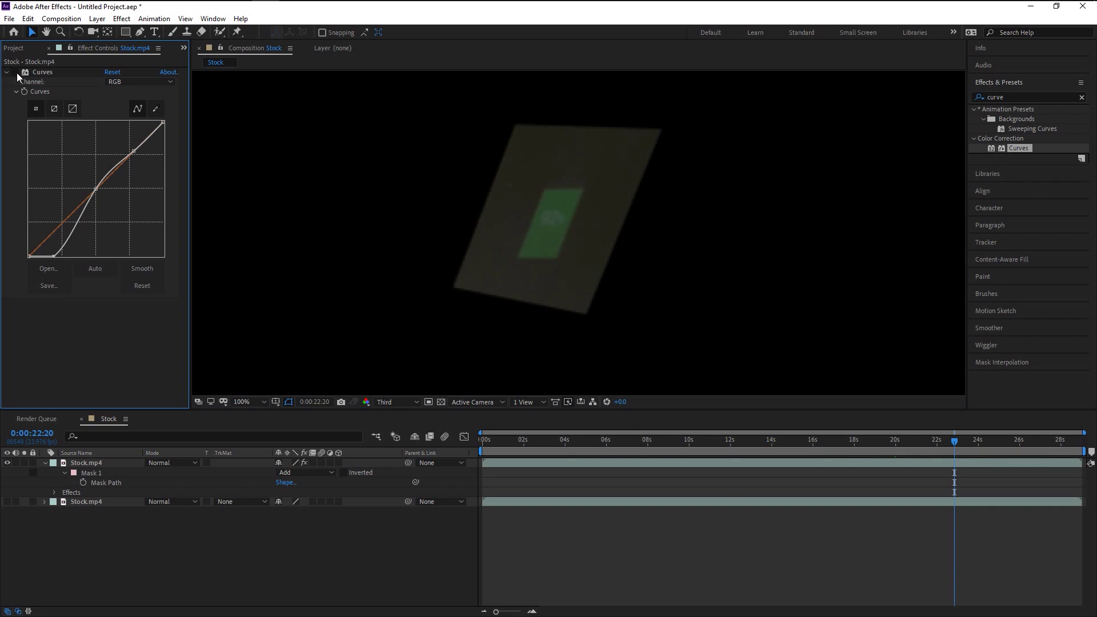
Toggle the Curves effect off and on to compare corrected and uncorrected looks.
{"action": "left_click", "coordinate": [16, 72]}
{"action": "left_click", "coordinate": [16, 73]}
{"action": "left_click", "coordinate": [15, 73]}
Zoom to 50%, show the lower Stock.mp4 layer, and reselect the battery layer.
{"action": "key", "text": "comma"}
{"action": "left_click", "coordinate": [7, 502]}
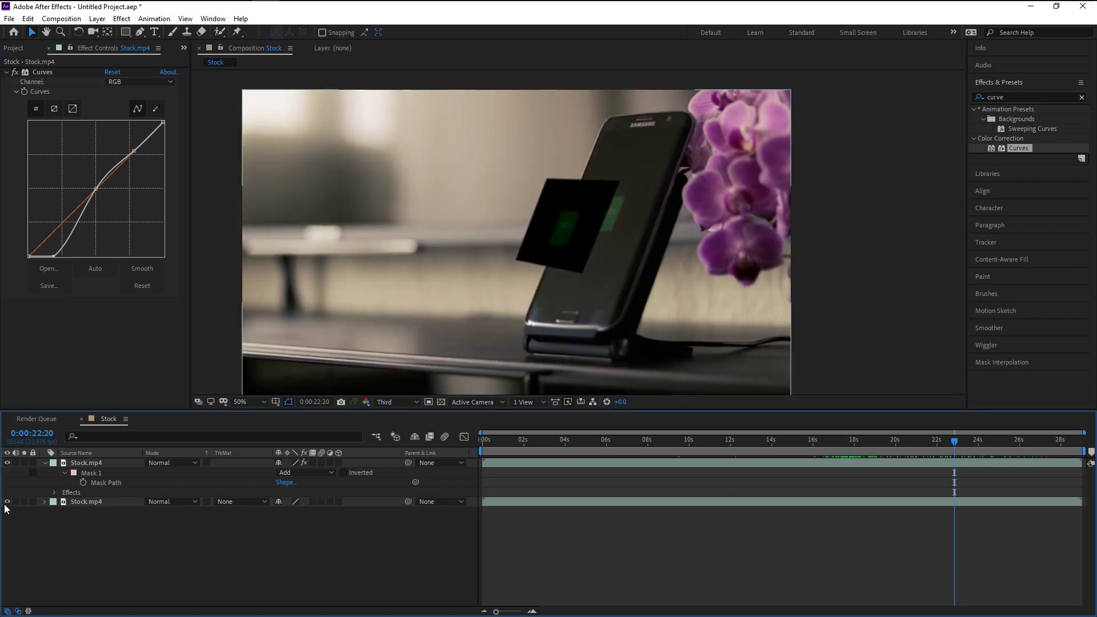
{"action": "left_click", "coordinate": [102, 503]}
{"action": "left_click", "coordinate": [117, 464]}
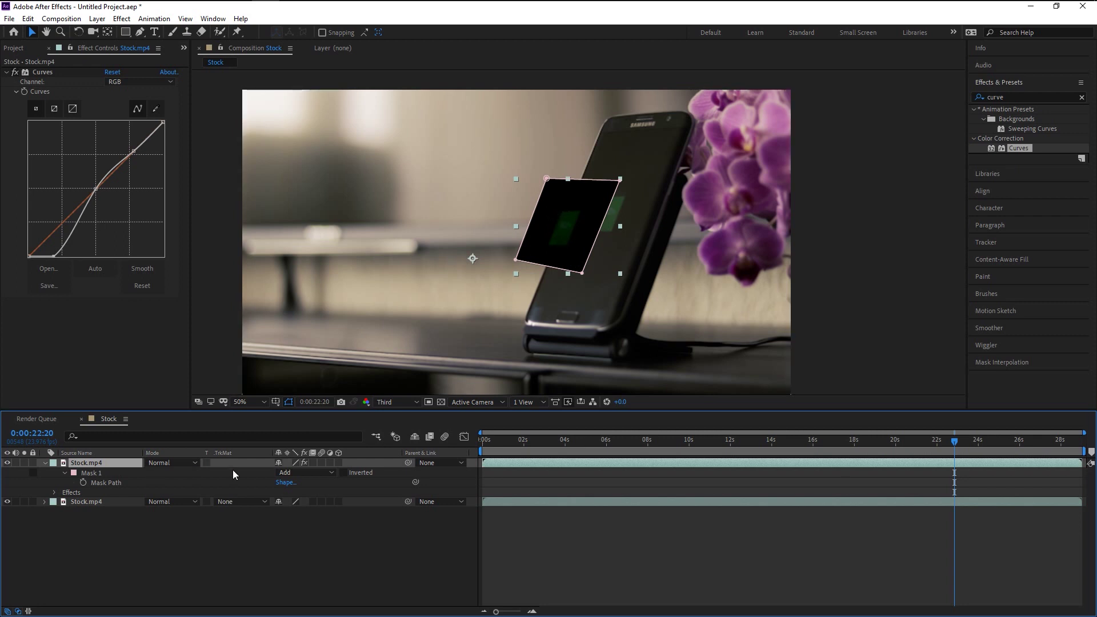
Make the battery layer 3D and switch the viewer to 2 Views - Horizontal.
{"action": "left_click", "coordinate": [339, 464]}
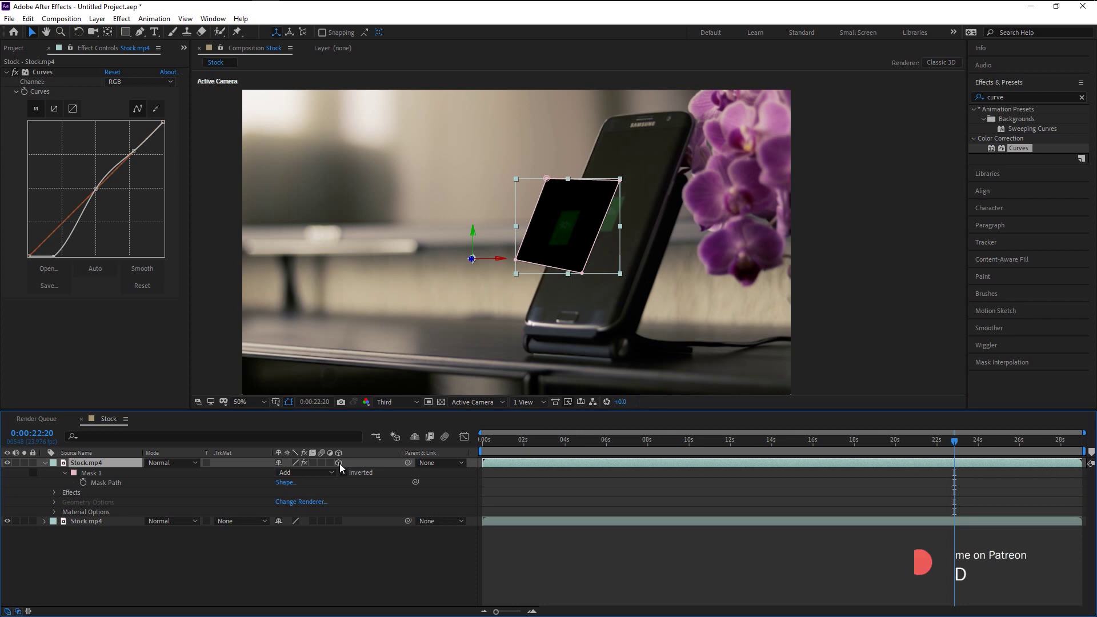
{"action": "left_click", "coordinate": [538, 403]}
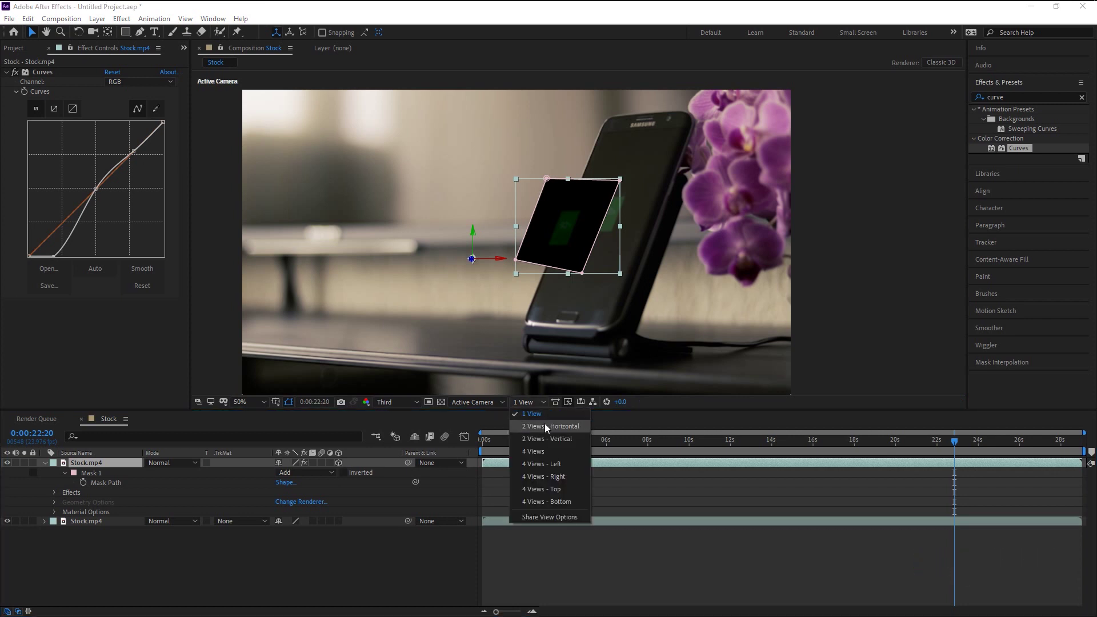
{"action": "left_click", "coordinate": [544, 426]}
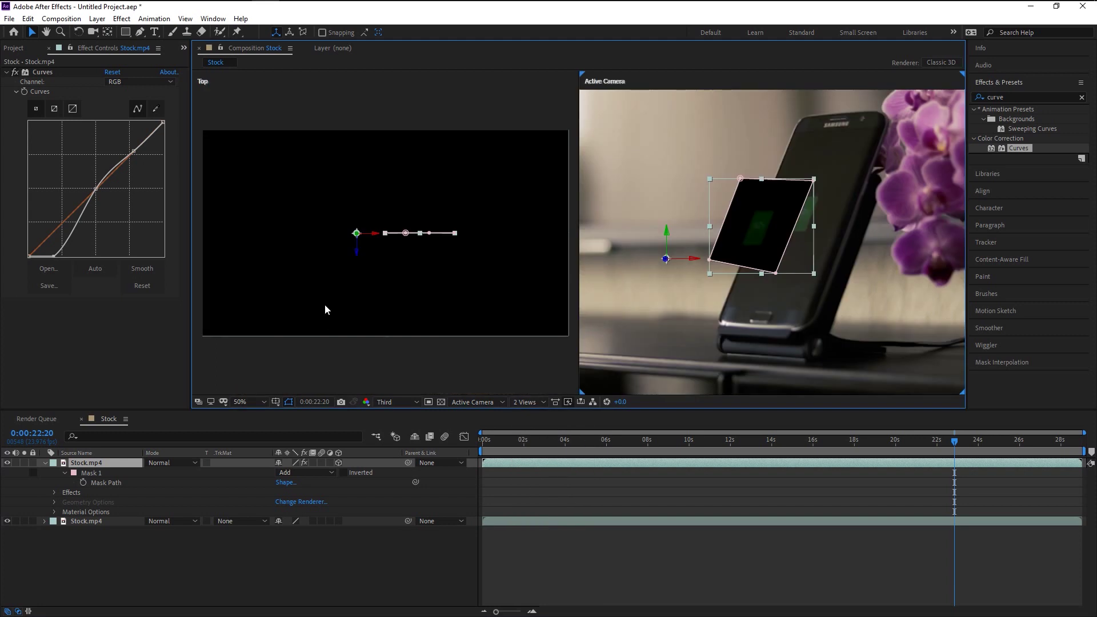
{"action": "scroll", "coordinate": [325, 306], "scroll_direction": "up", "scroll_amount": 4}
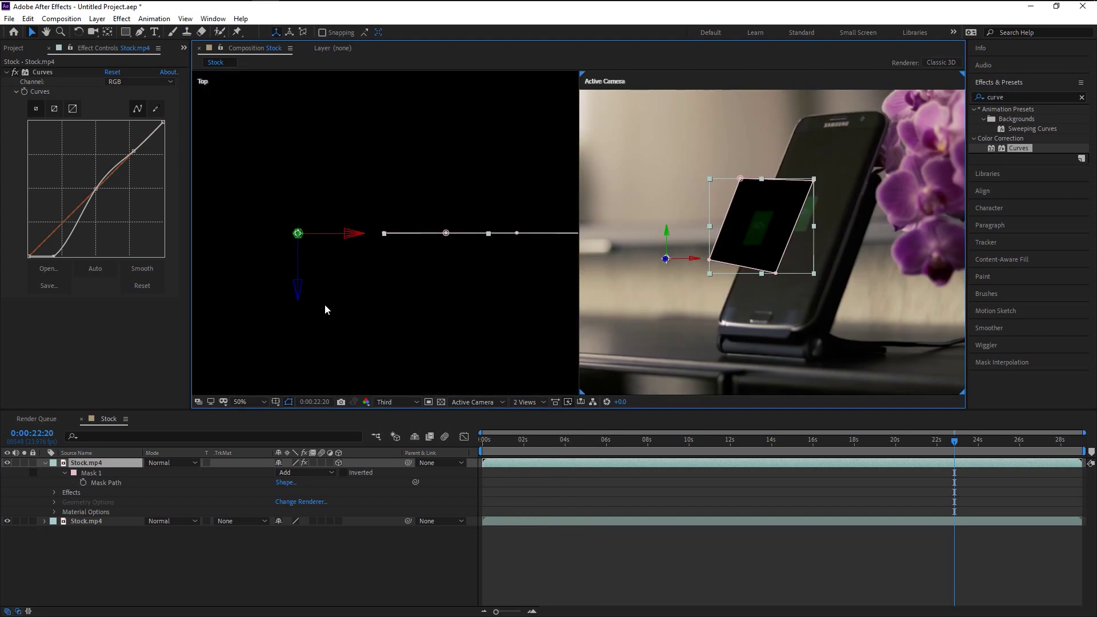
{"action": "scroll", "coordinate": [324, 304], "scroll_direction": "down", "scroll_amount": 3}
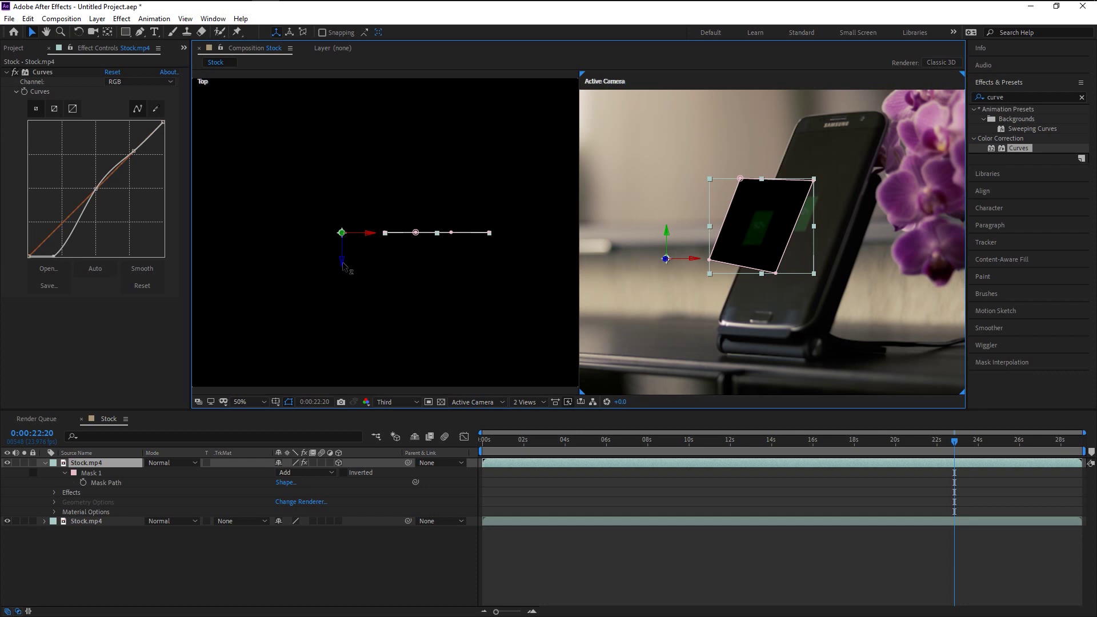
Move the battery layer back in depth, left and upward so it floats beside the phone.
{"action": "left_click_drag", "start_coordinate": [343, 263], "coordinate": [342, 403]}
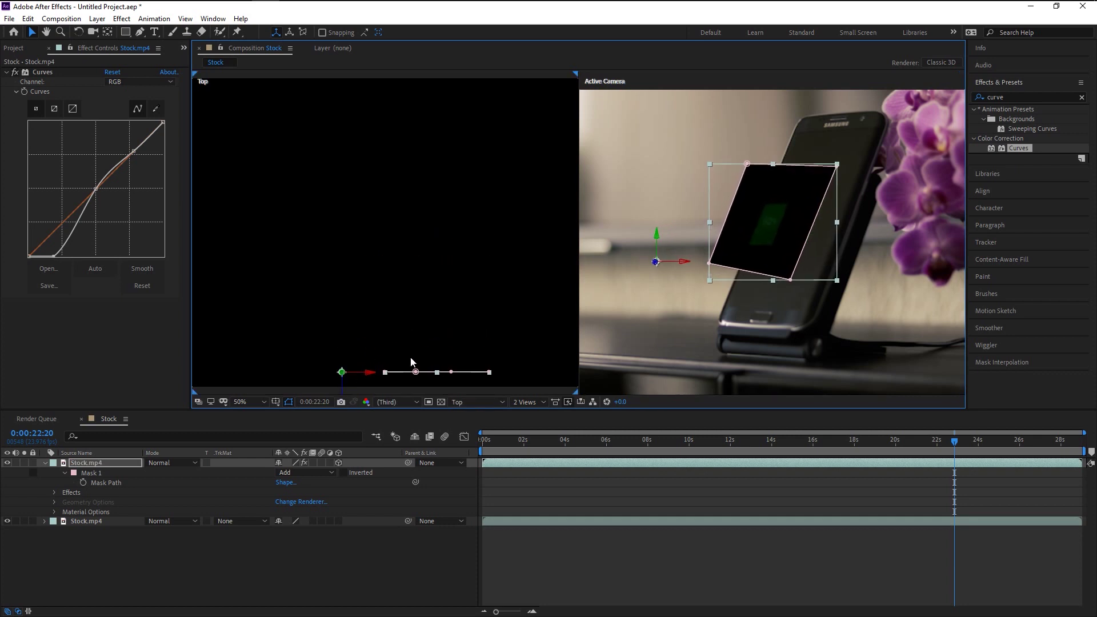
{"action": "left_click_drag", "start_coordinate": [395, 344], "coordinate": [380, 259]}
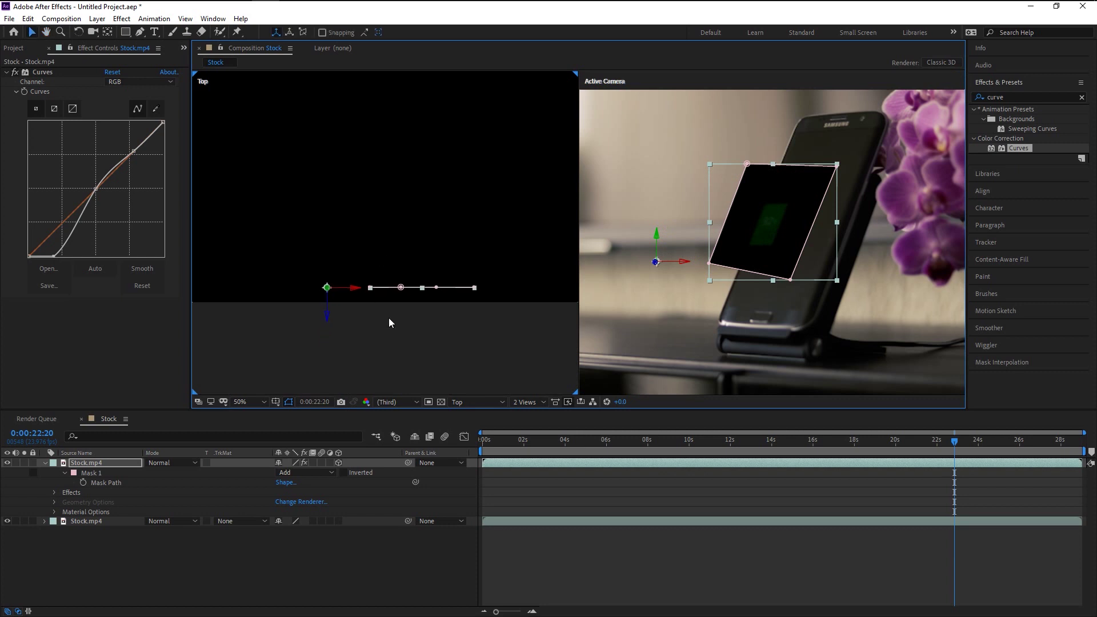
{"action": "left_click_drag", "start_coordinate": [358, 292], "coordinate": [276, 293]}
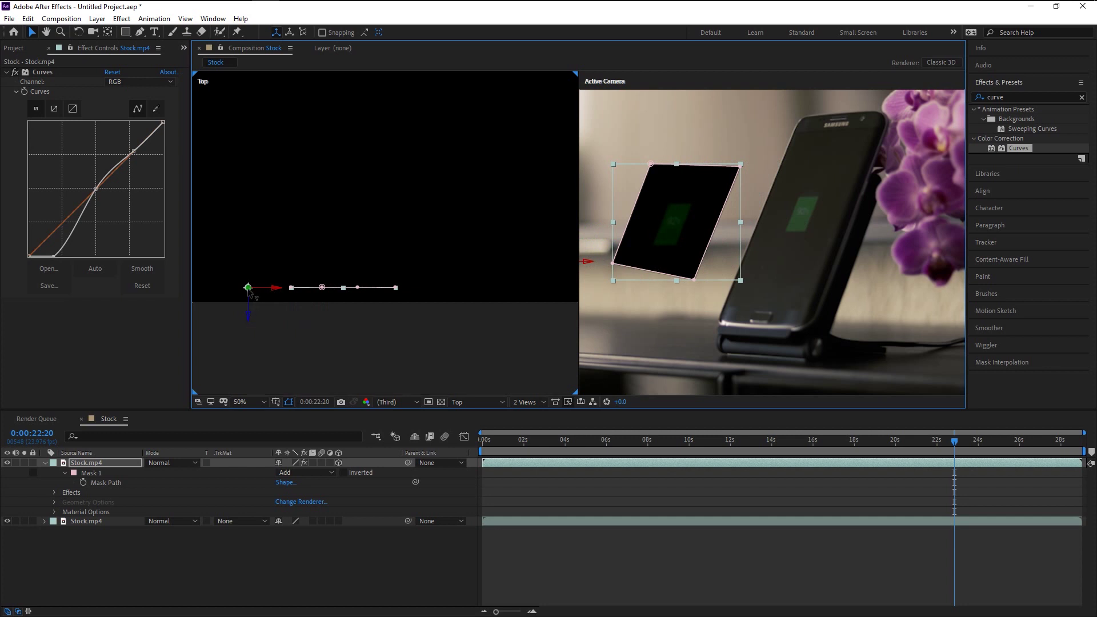
{"action": "left_click_drag", "start_coordinate": [248, 291], "coordinate": [251, 268]}
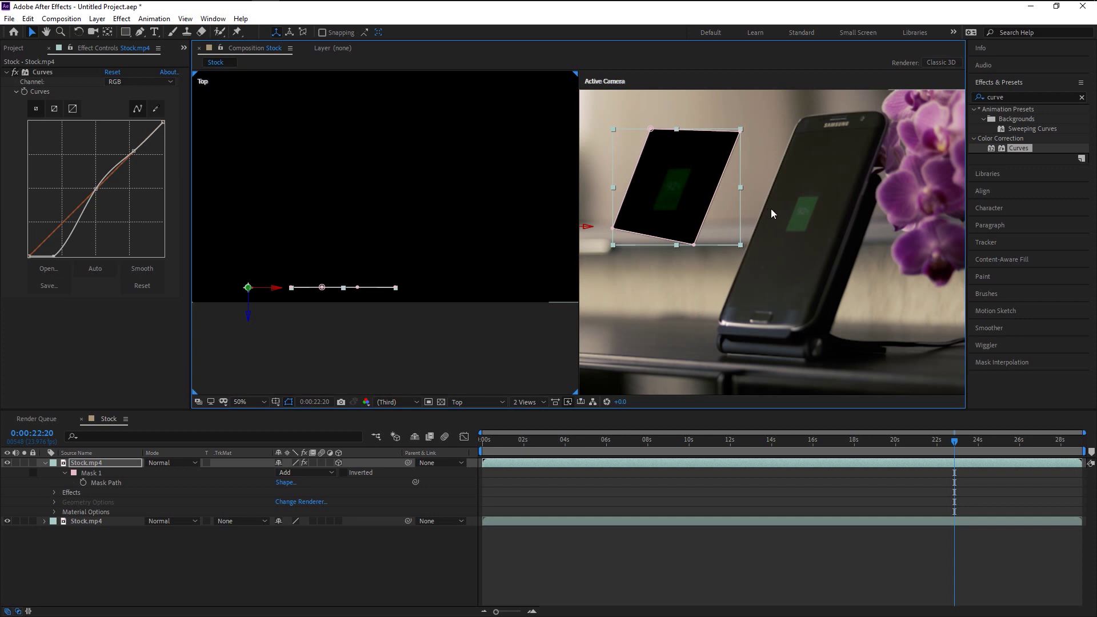
{"action": "left_click", "coordinate": [719, 212]}
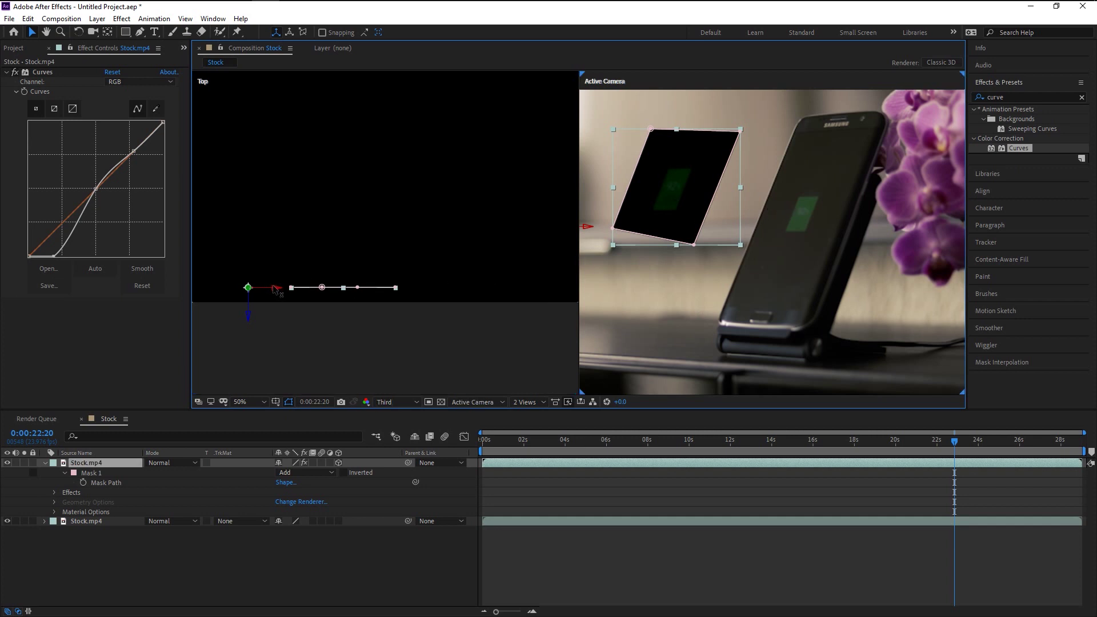
{"action": "left_click_drag", "start_coordinate": [276, 288], "coordinate": [289, 289]}
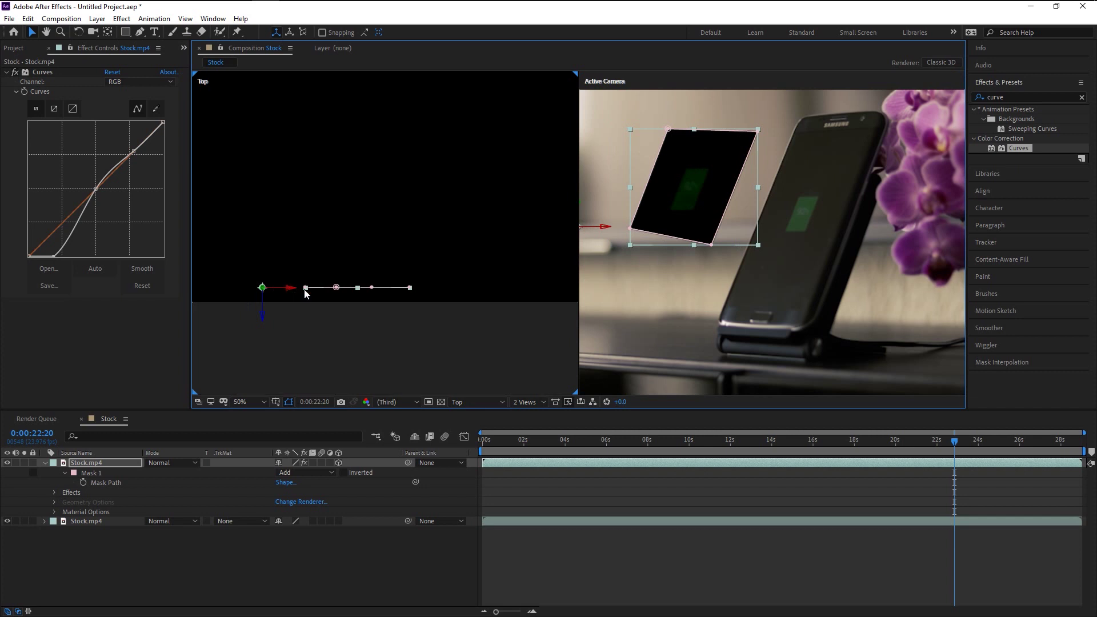
{"action": "left_click_drag", "start_coordinate": [261, 325], "coordinate": [277, 382]}
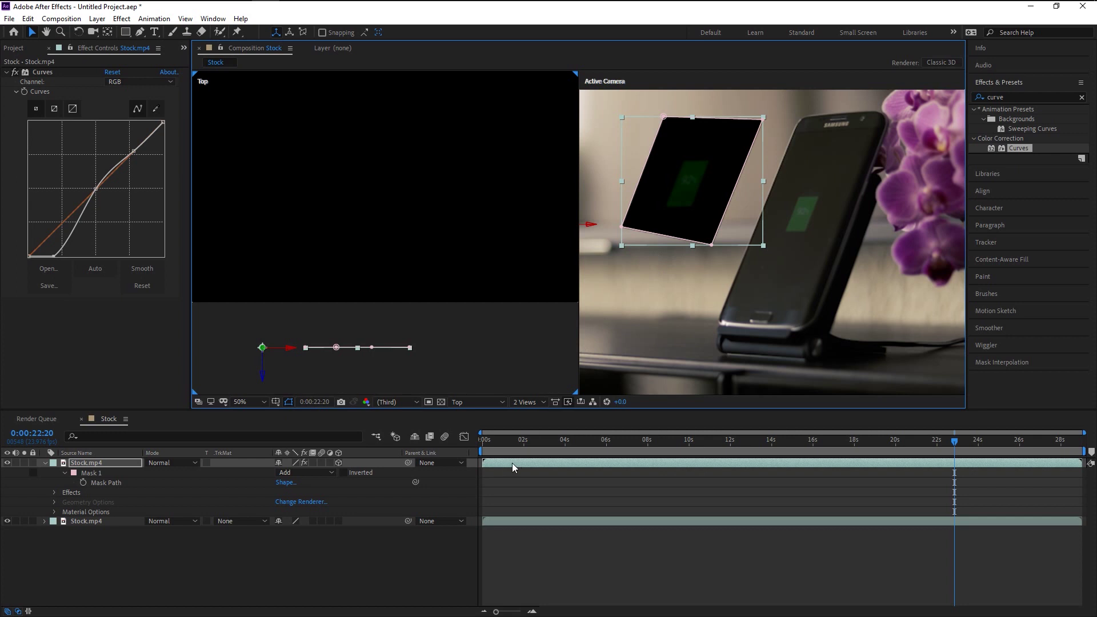
Return the viewer to a single view and preview the clip from about 14 seconds.
{"action": "left_click", "coordinate": [533, 402]}
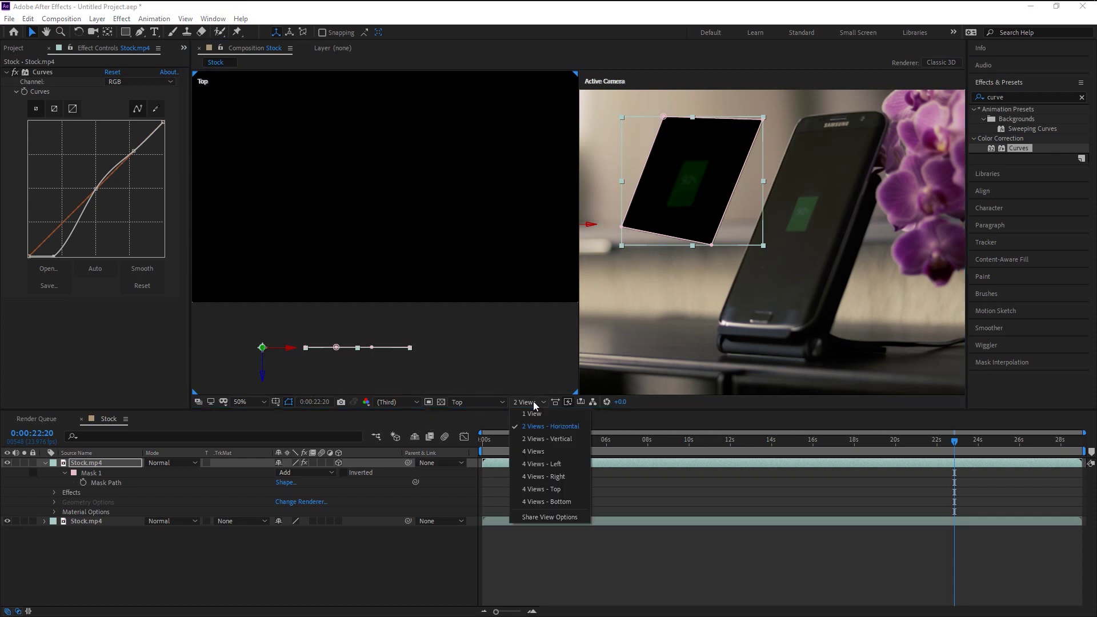
{"action": "left_click", "coordinate": [533, 411]}
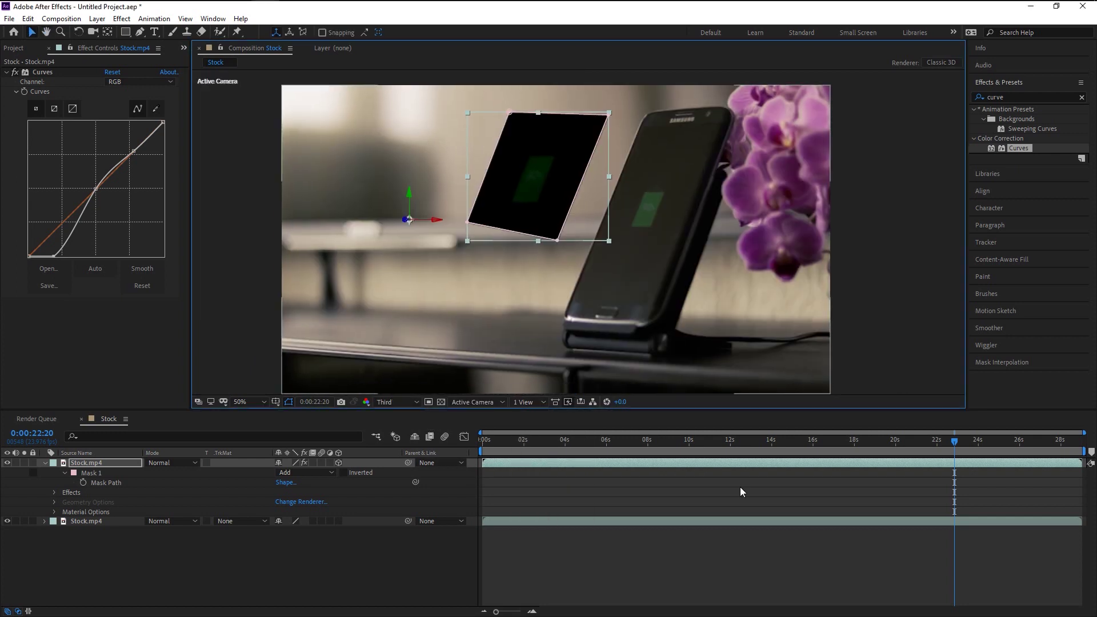
{"action": "left_click", "coordinate": [776, 441]}
{"action": "key", "text": "space"}
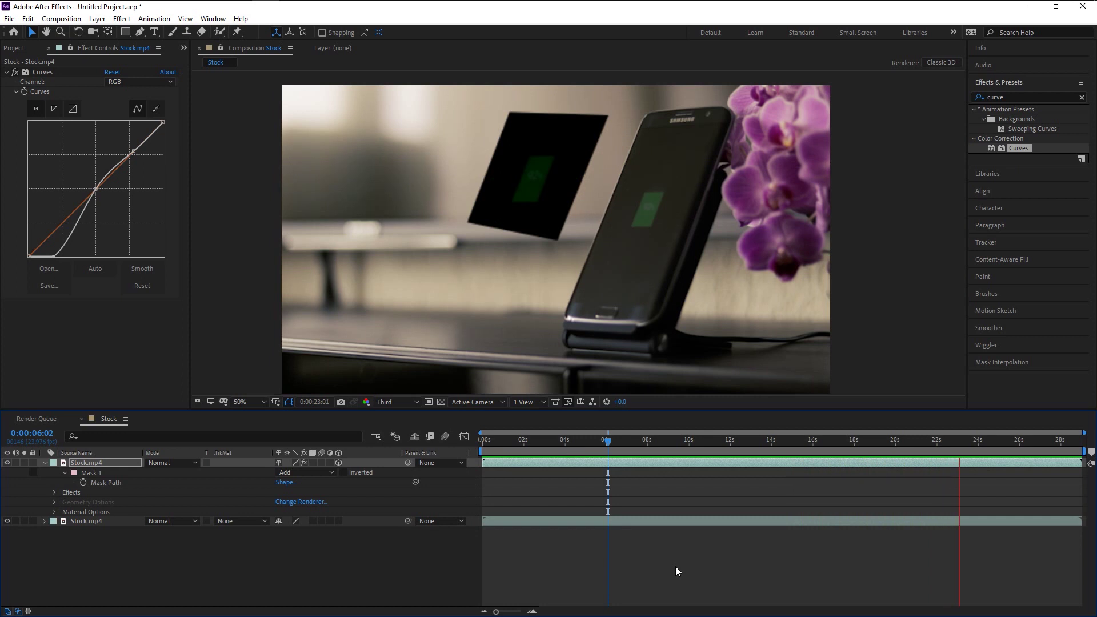
{"action": "key", "text": "space"}
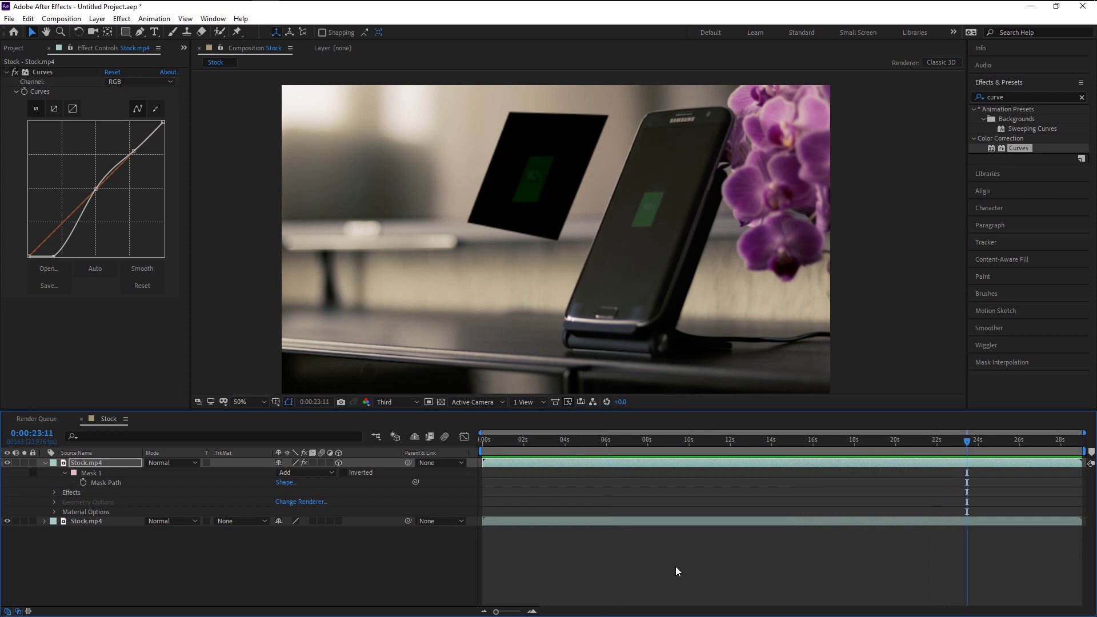
Move the current time to about 0:00:17:19 and go back to the Selection tool.
{"action": "key", "text": "h"}
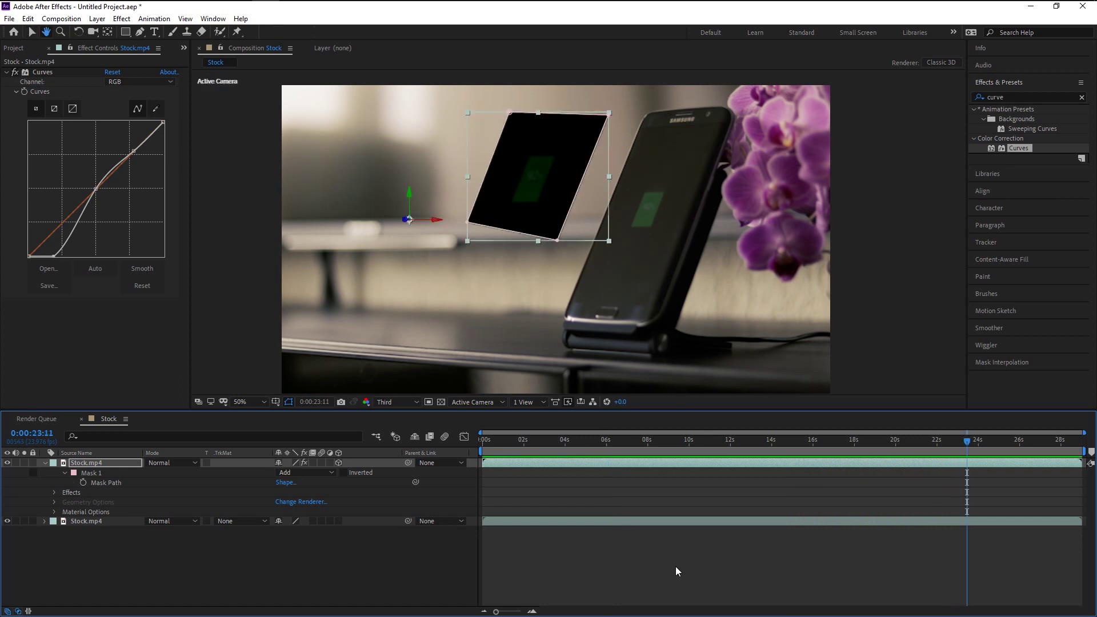
{"action": "left_click", "coordinate": [850, 440]}
{"action": "key", "text": "v"}
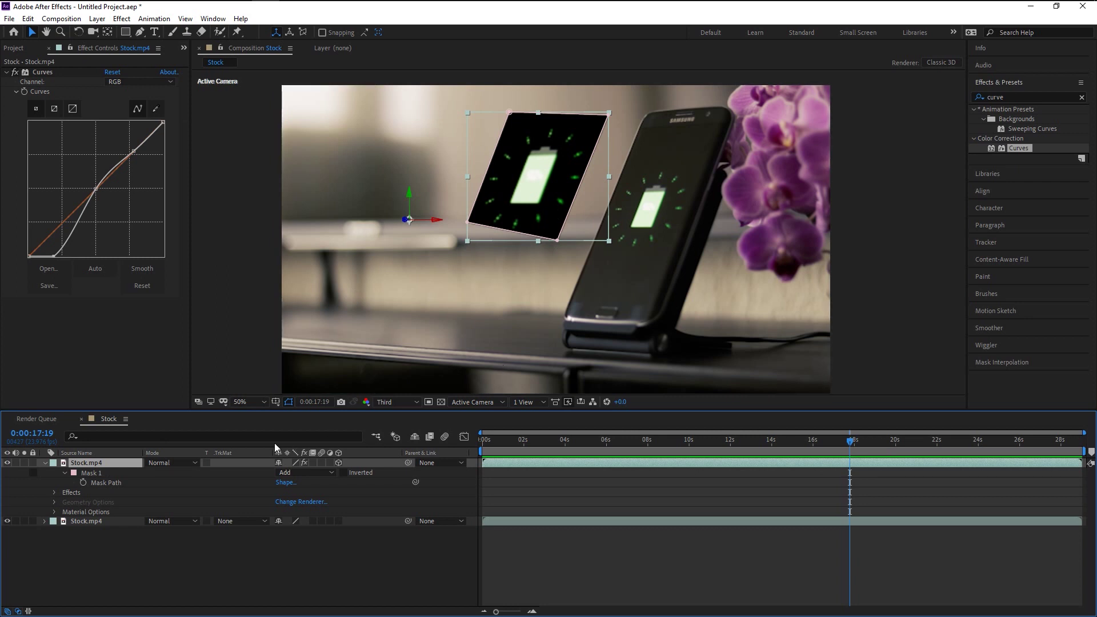
Set the floating battery layer's blend mode to Add so its black background disappears.
{"action": "left_click", "coordinate": [177, 463]}
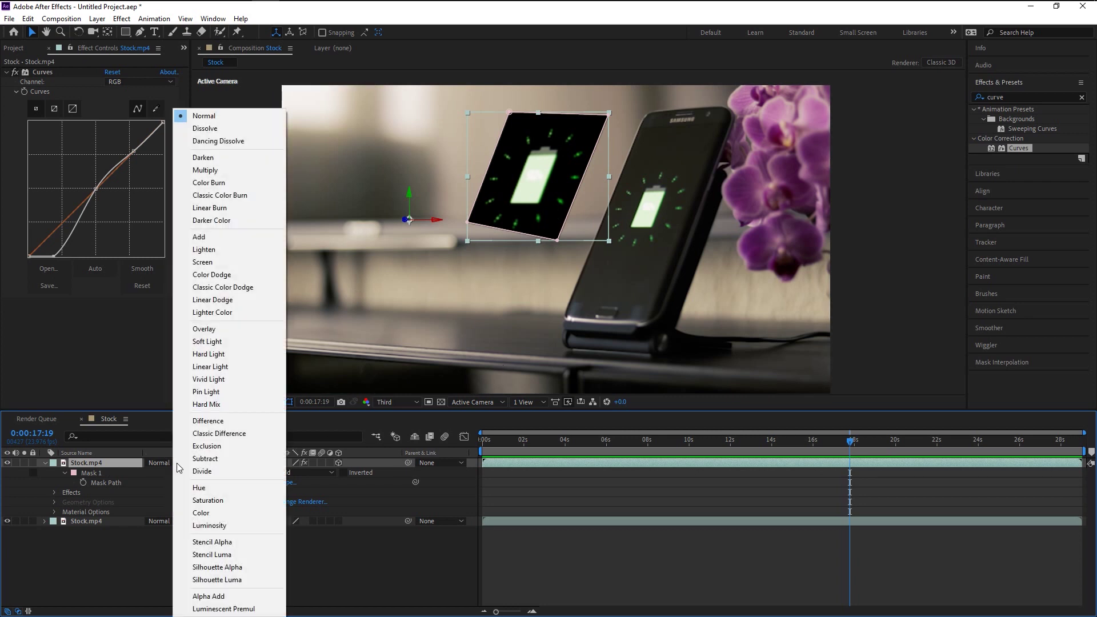
{"action": "left_click", "coordinate": [211, 243]}
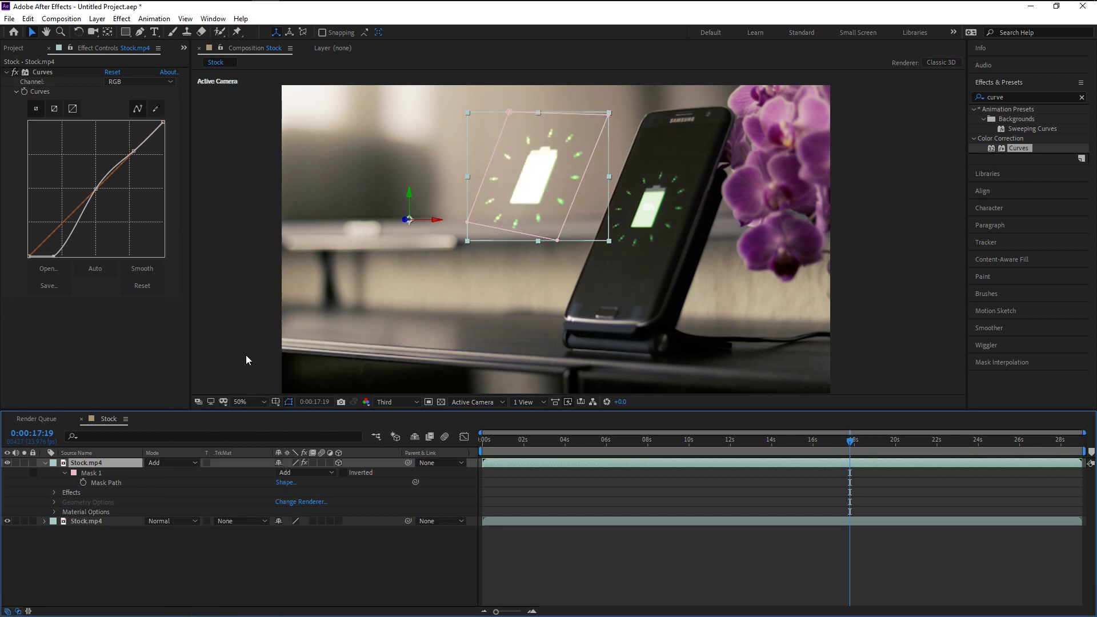
{"action": "left_click", "coordinate": [310, 573]}
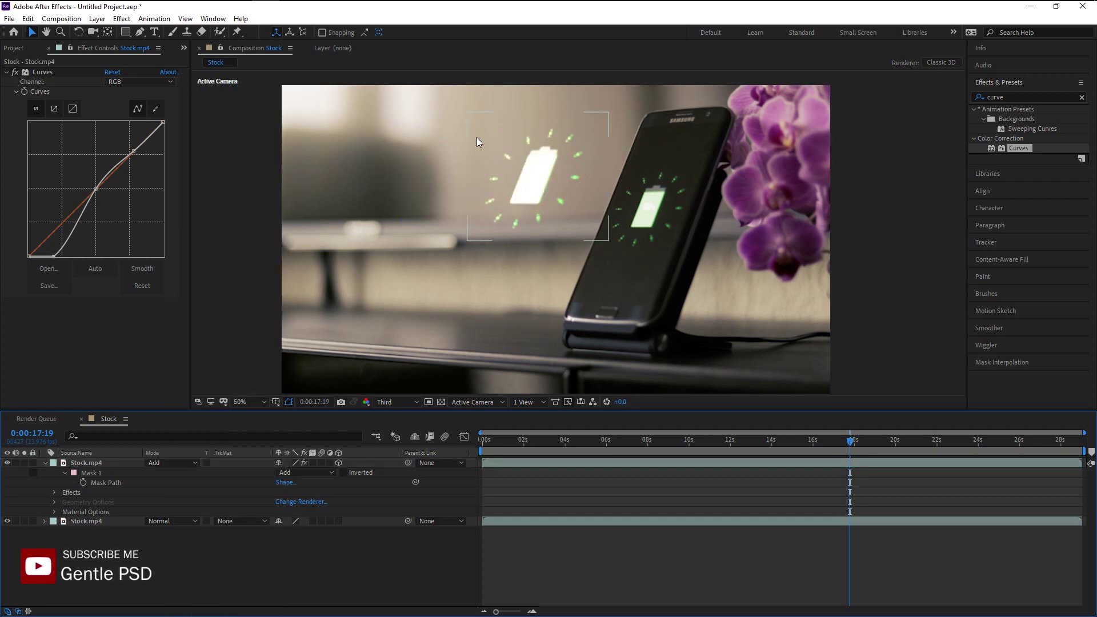
Preview playback from about 4 seconds, then scrub forward to about 9.5 seconds.
{"action": "left_click", "coordinate": [564, 441]}
{"action": "key", "text": "space"}
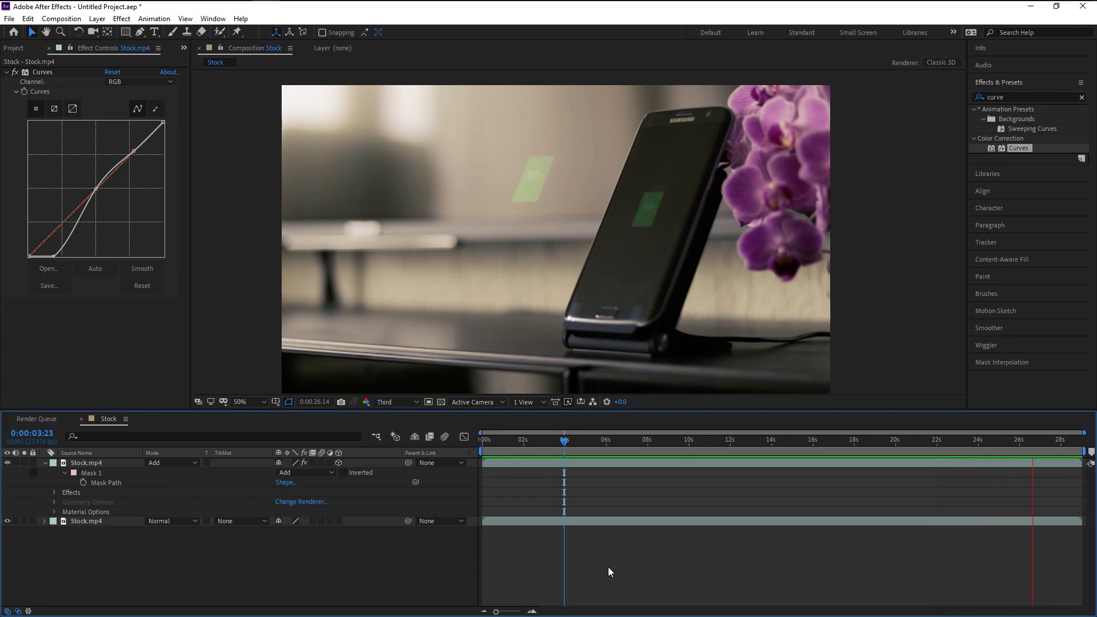
{"action": "left_click", "coordinate": [609, 447]}
{"action": "left_click_drag", "start_coordinate": [609, 447], "coordinate": [684, 447]}
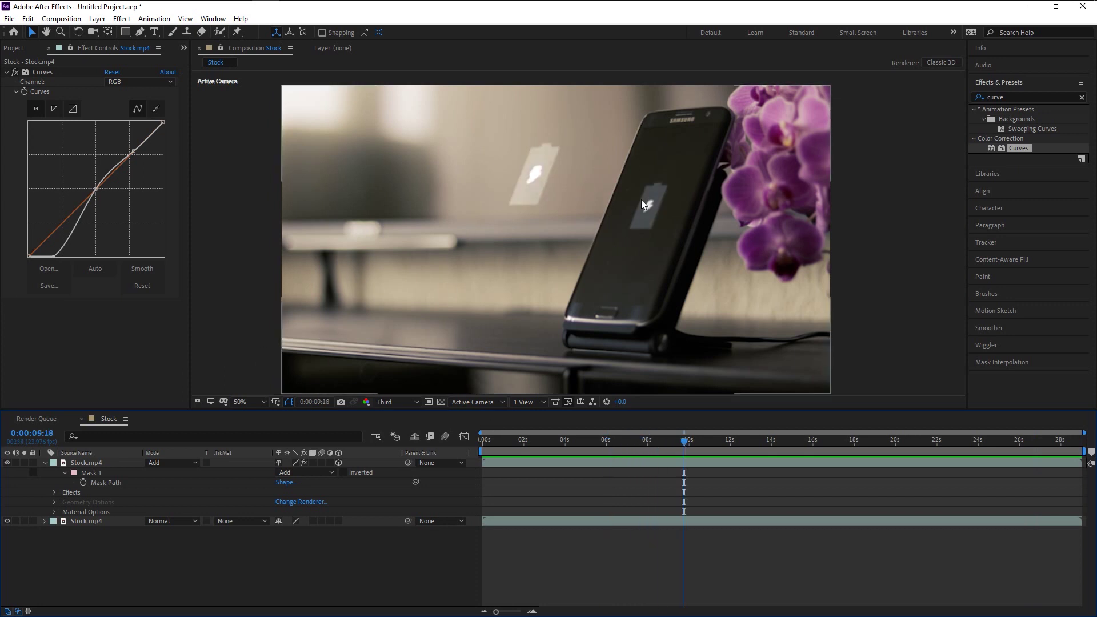
{"action": "left_click", "coordinate": [43, 72]}
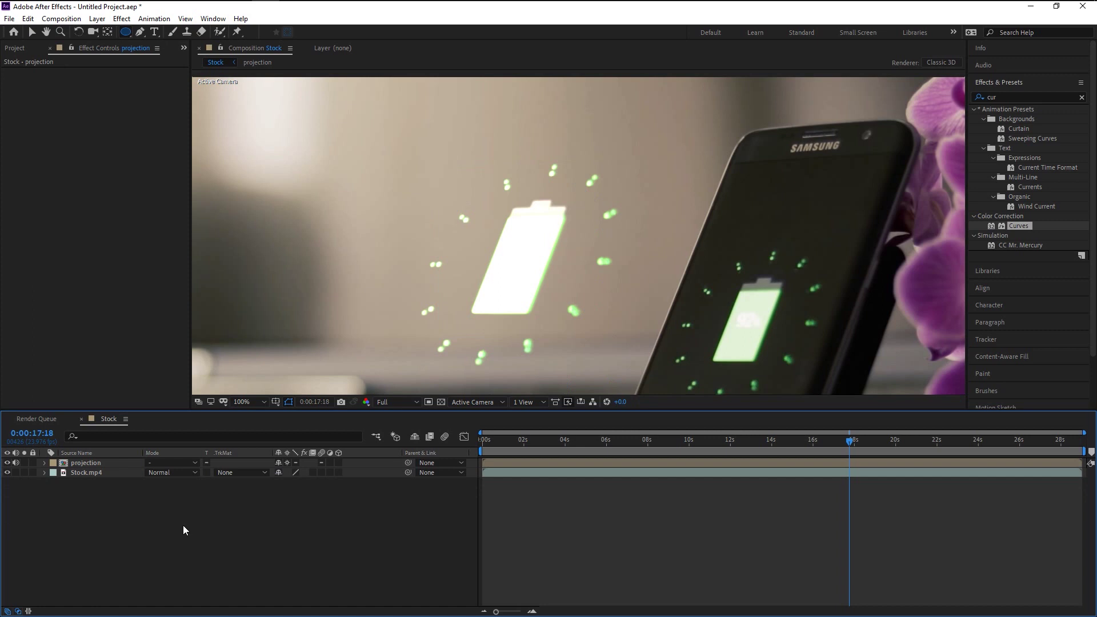
Create a new full-frame solid in bright green 11B30B.
{"action": "left_click", "coordinate": [182, 530]}
{"action": "right_click", "coordinate": [183, 530]}
{"action": "mouse_move", "coordinate": [200, 405]}
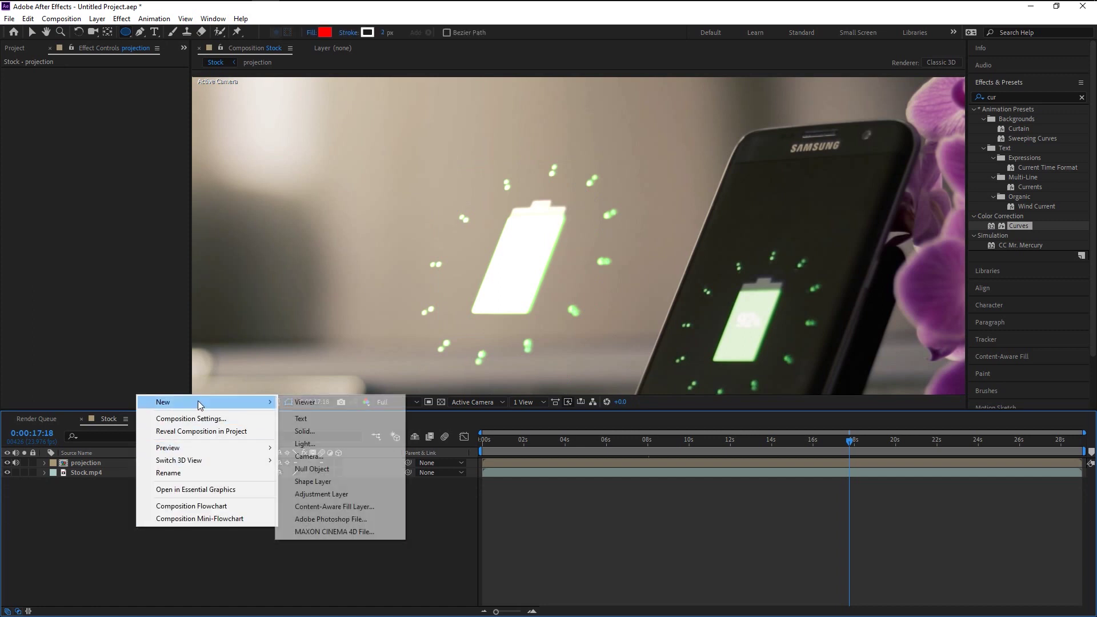
{"action": "left_click", "coordinate": [346, 431]}
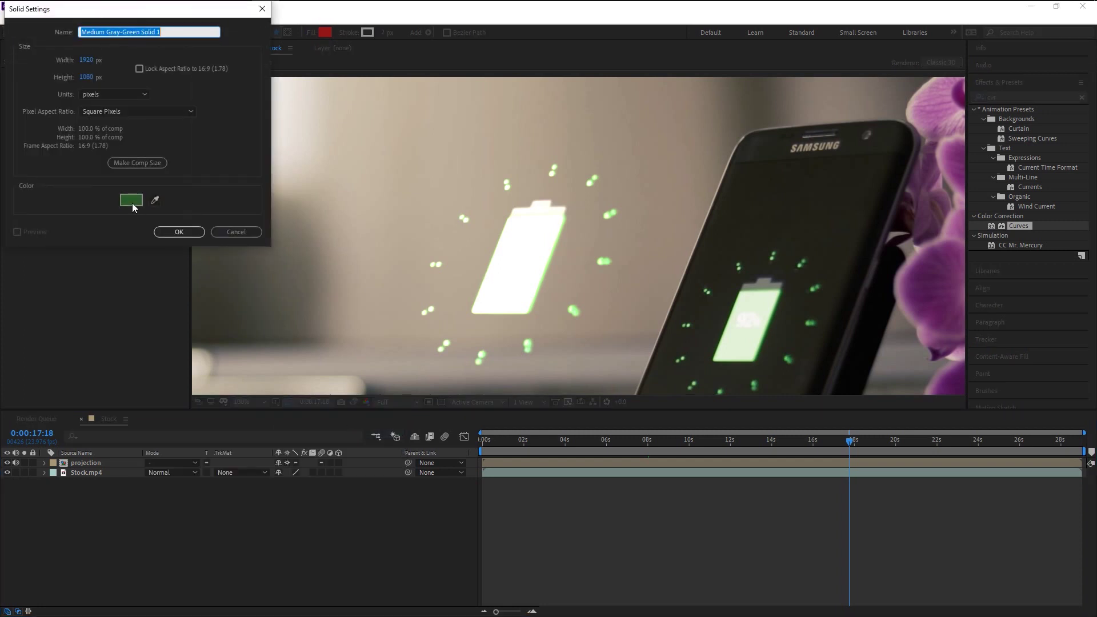
{"action": "left_click", "coordinate": [132, 203]}
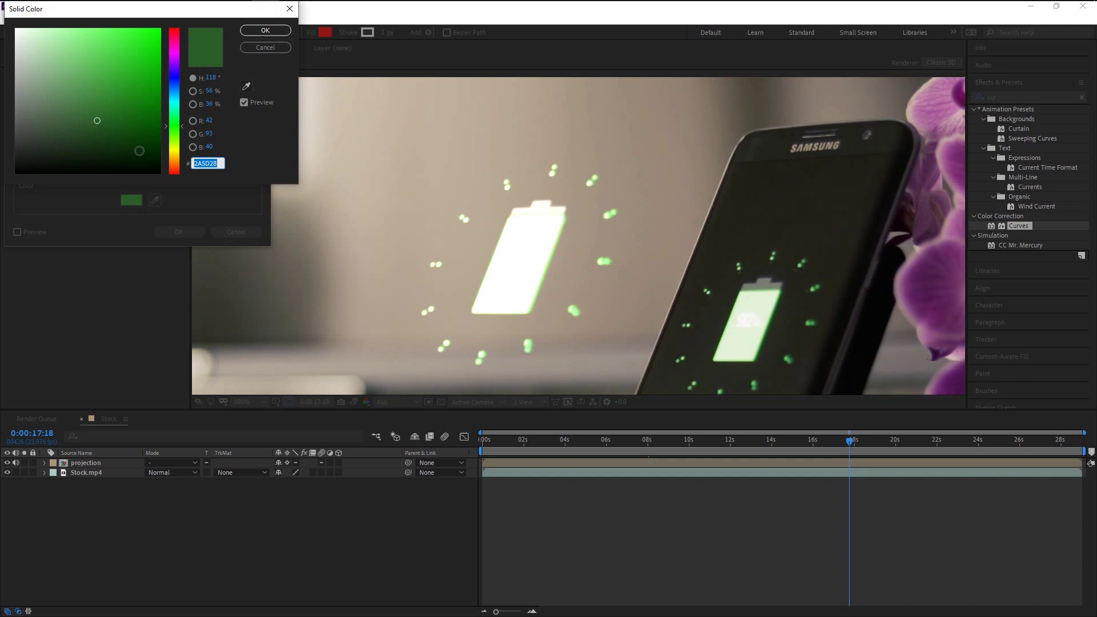
{"action": "left_click_drag", "start_coordinate": [173, 9], "coordinate": [410, 244]}
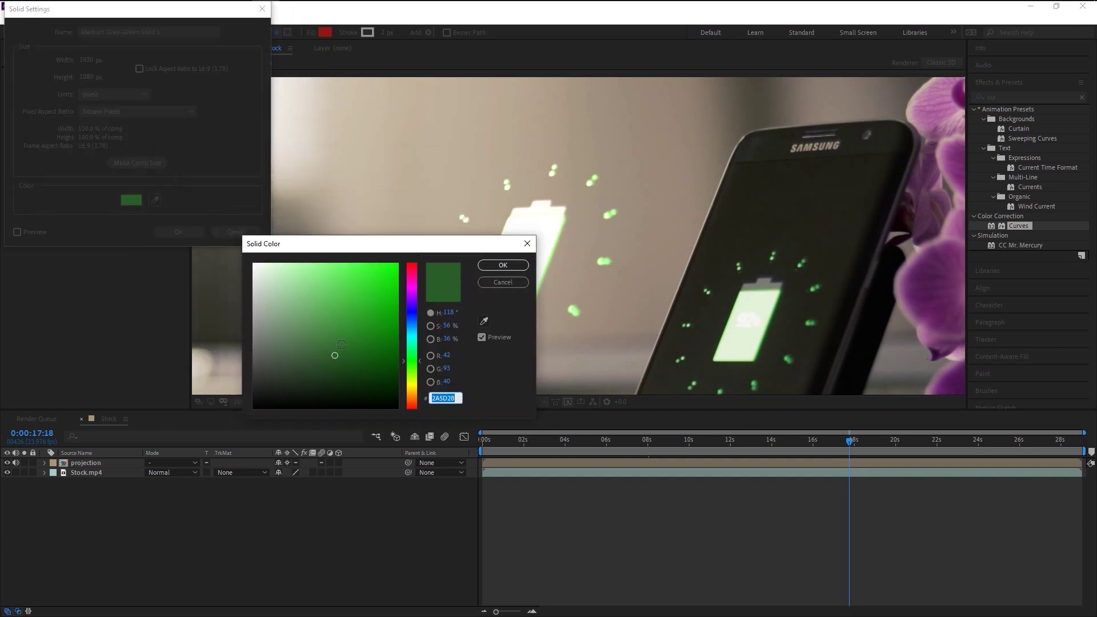
{"action": "mouse_move", "coordinate": [341, 345]}
{"action": "left_mouse_down"}
{"action": "mouse_move", "coordinate": [360, 296]}
{"action": "mouse_move", "coordinate": [389, 305]}
{"action": "left_mouse_up"}
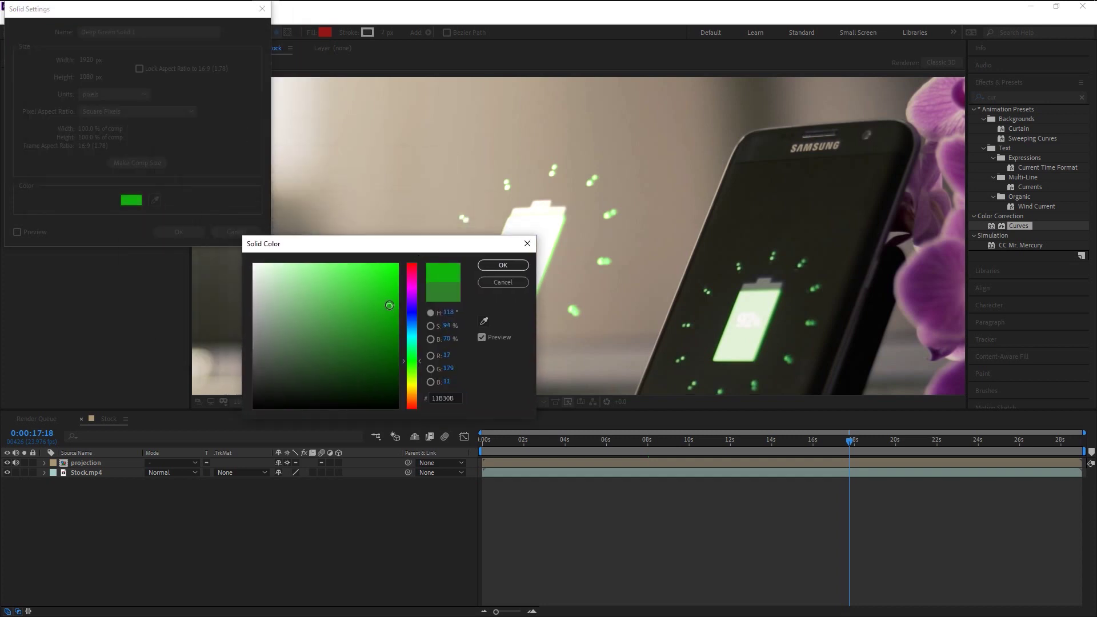
{"action": "left_click", "coordinate": [503, 265]}
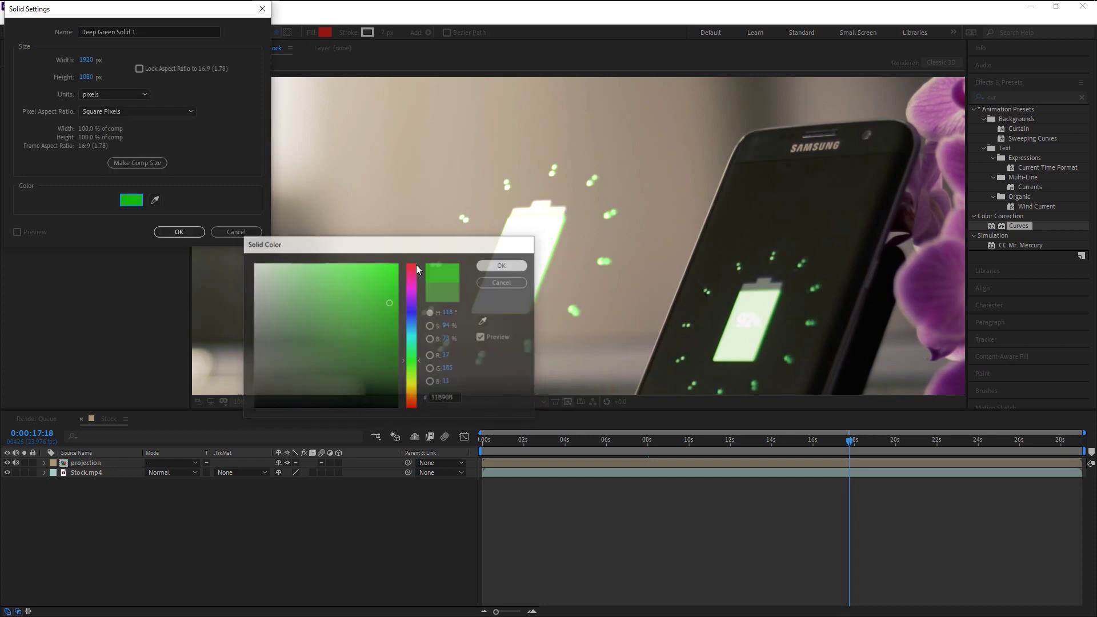
{"action": "left_click", "coordinate": [175, 232]}
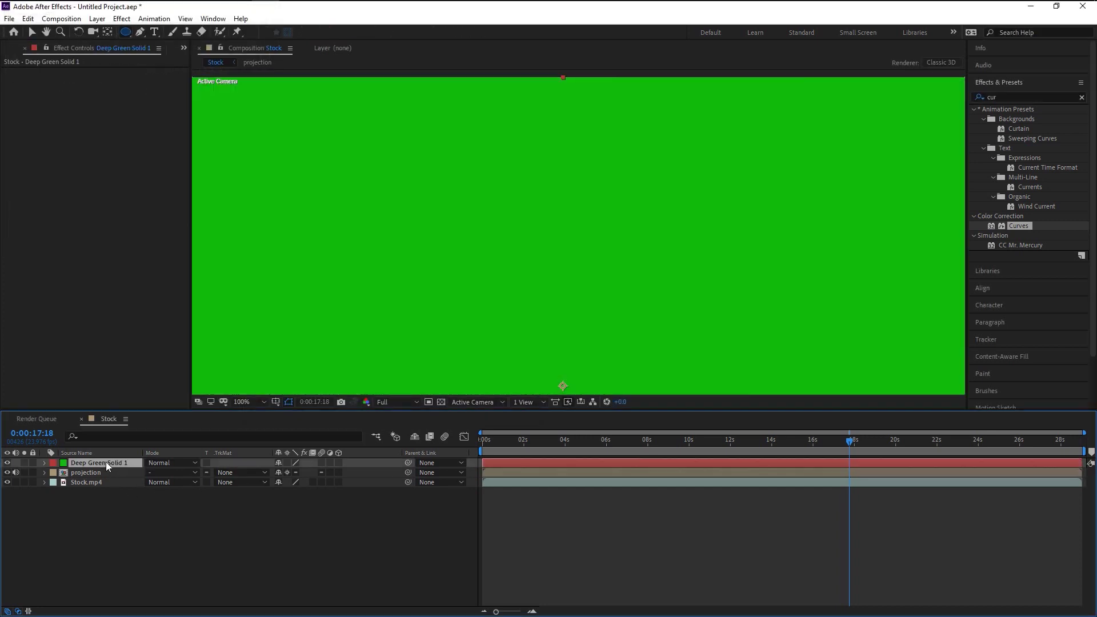
Zoom the viewer to 50% and fade Deep Green Solid 1 to 1% opacity.
{"action": "key", "text": "comma"}
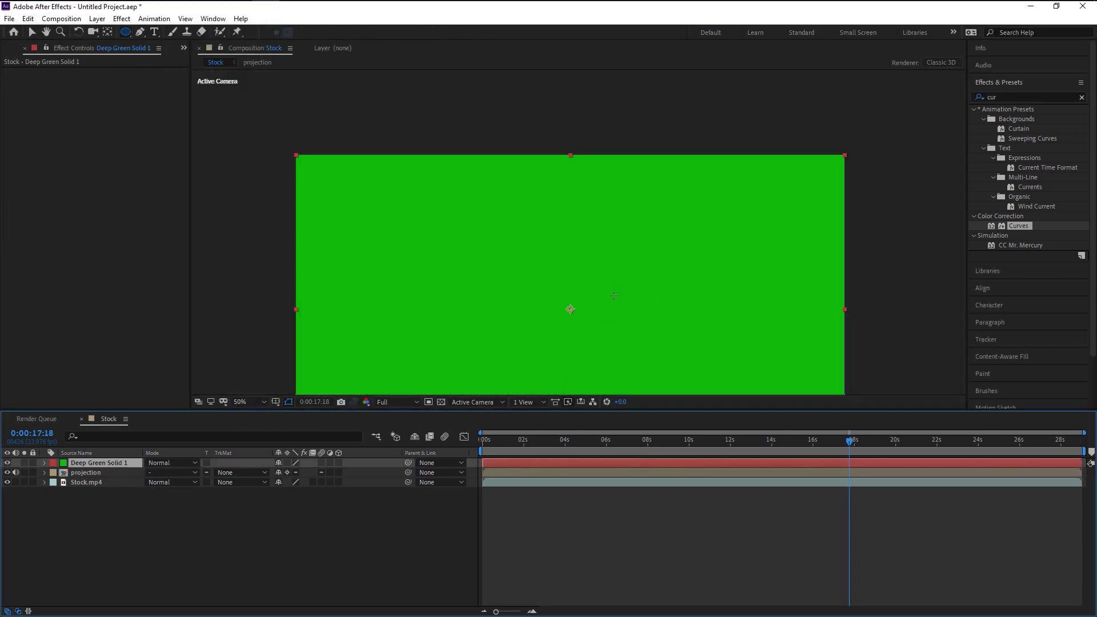
{"action": "left_click_drag", "start_coordinate": [614, 295], "coordinate": [610, 216]}
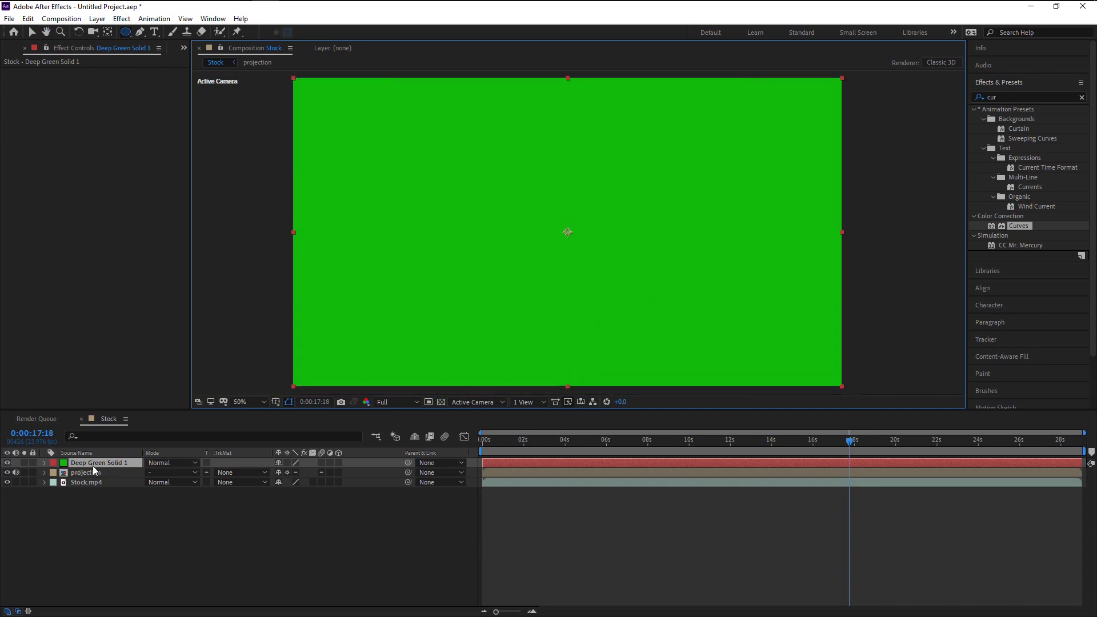
{"action": "key", "text": "t"}
{"action": "left_click_drag", "start_coordinate": [278, 472], "coordinate": [232, 474]}
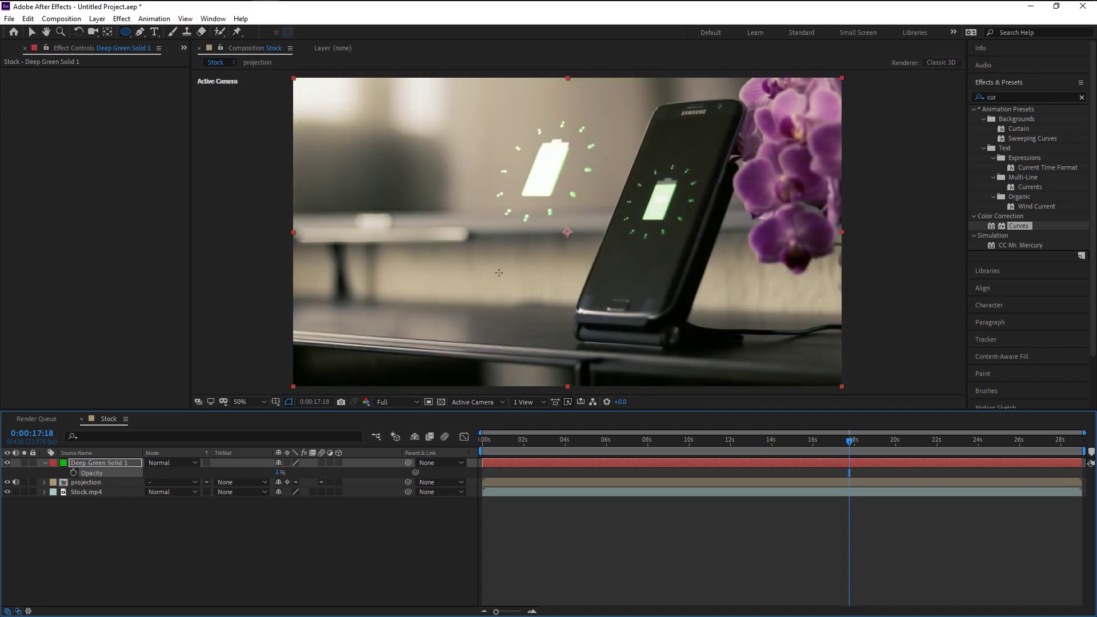
{"action": "scroll", "coordinate": [550, 226], "scroll_direction": "up", "scroll_amount": 2}
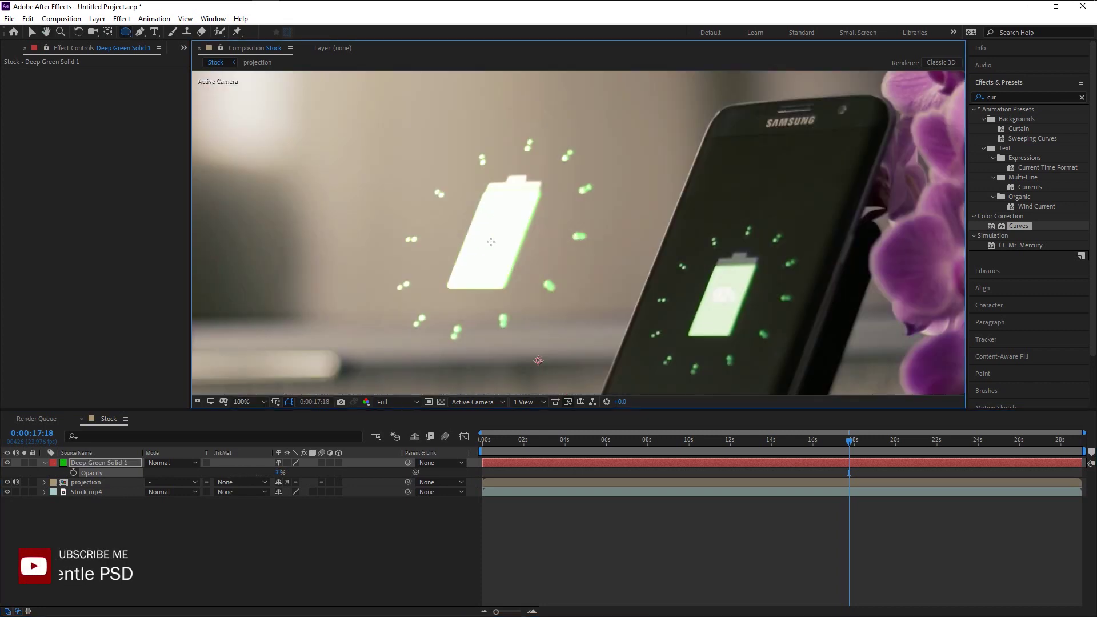
{"action": "left_click", "coordinate": [99, 463]}
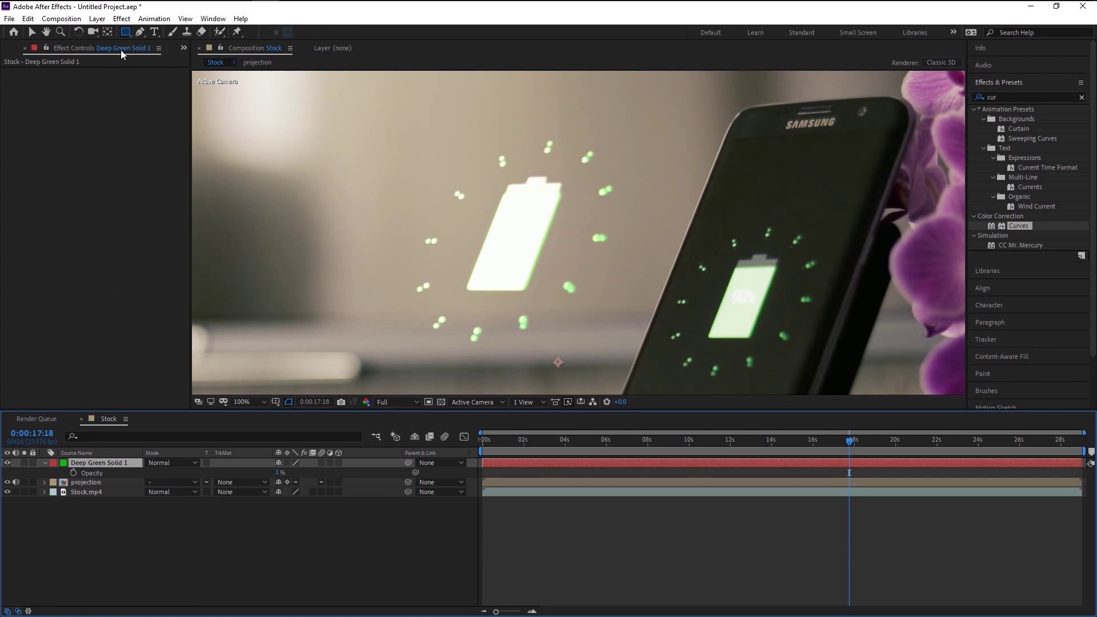
Draw a round ellipse mask on the green solid and centre it on the floating battery.
{"action": "left_click", "coordinate": [123, 33]}
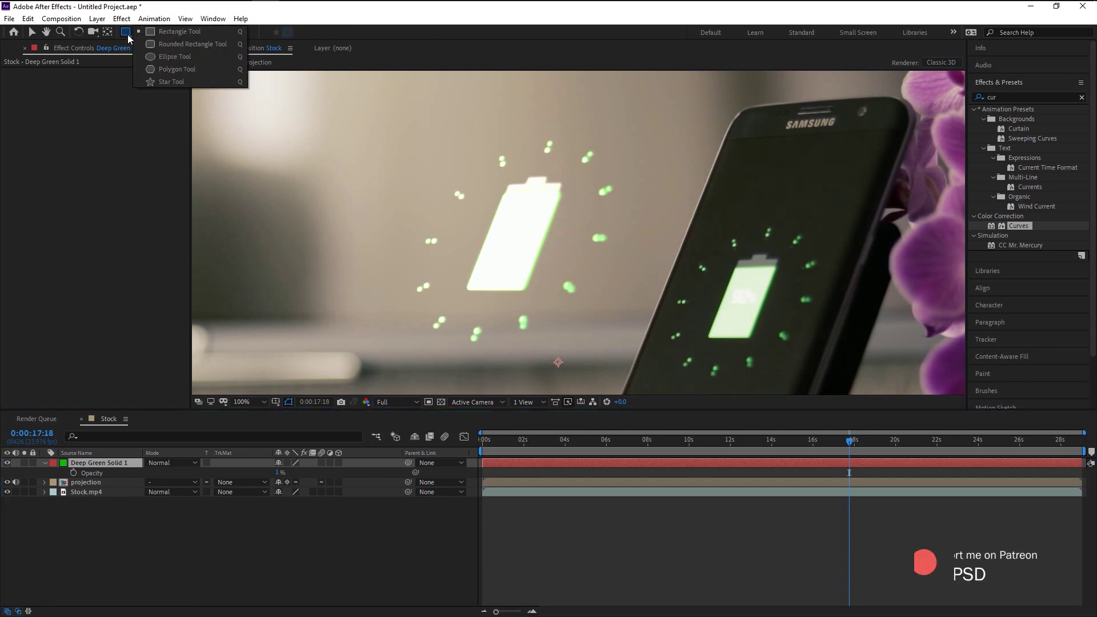
{"action": "left_click", "coordinate": [152, 56]}
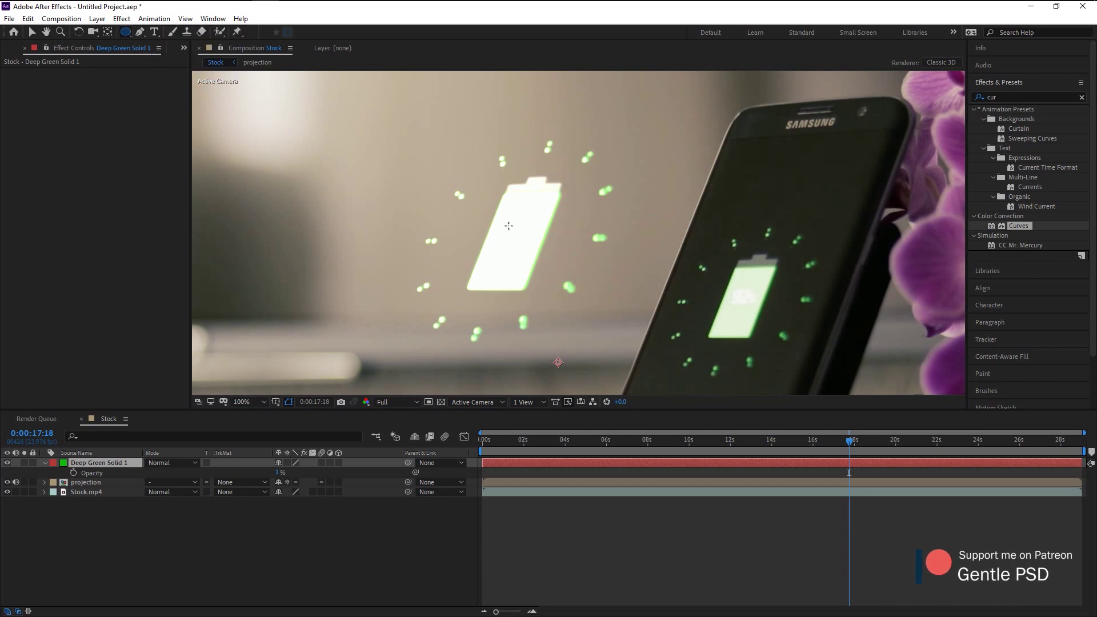
{"action": "left_click_drag", "start_coordinate": [470, 175], "coordinate": [627, 324]}
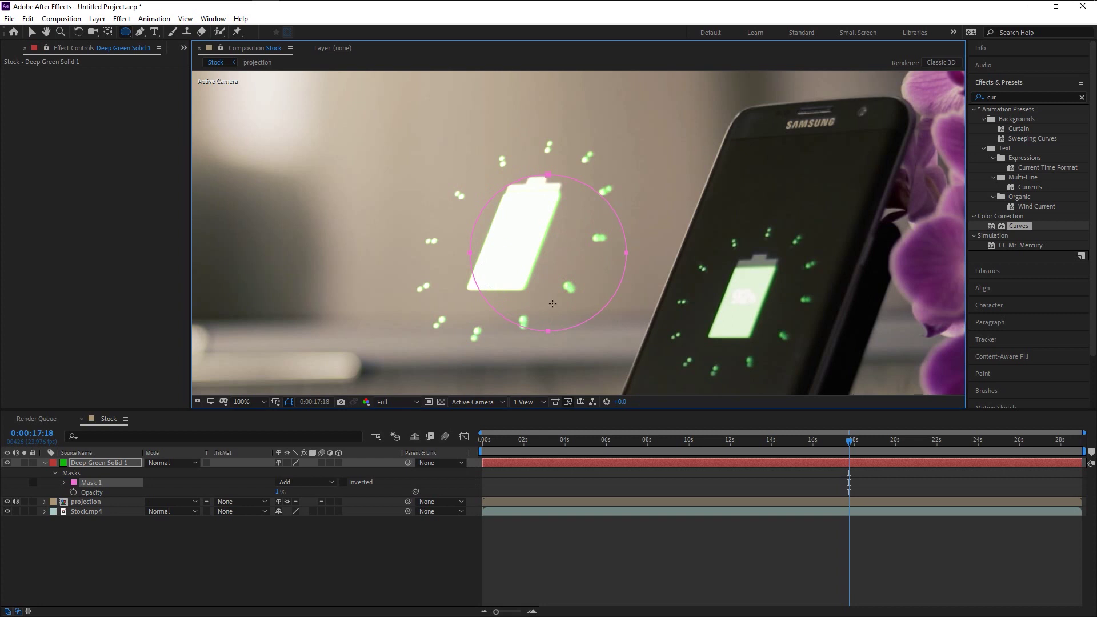
{"action": "key", "text": "v"}
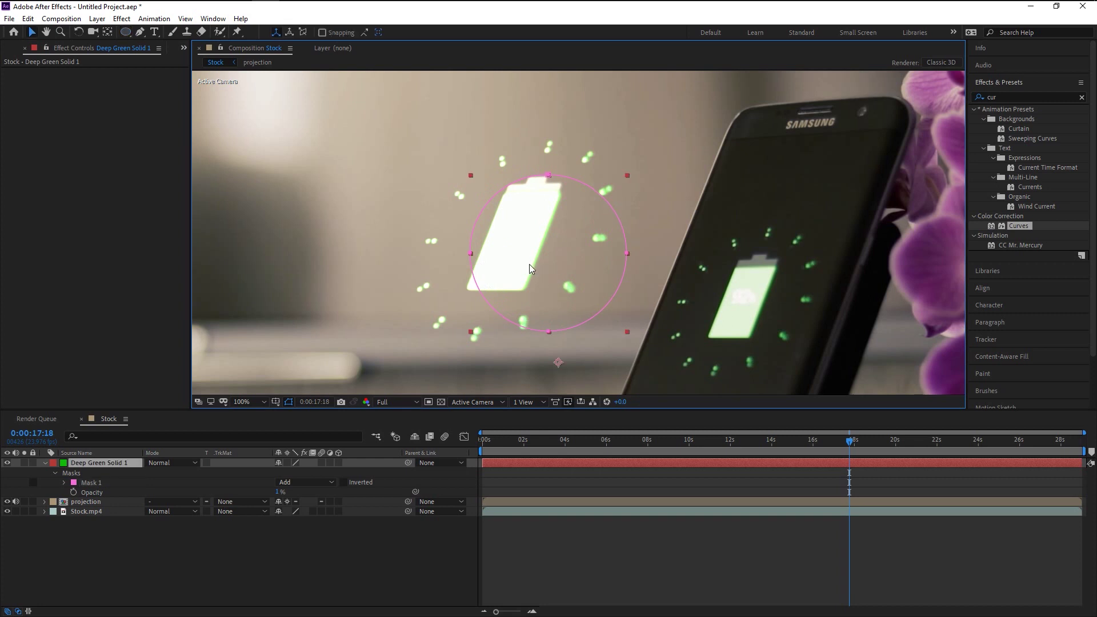
{"action": "double_click", "coordinate": [529, 264]}
{"action": "left_click_drag", "start_coordinate": [529, 264], "coordinate": [507, 242]}
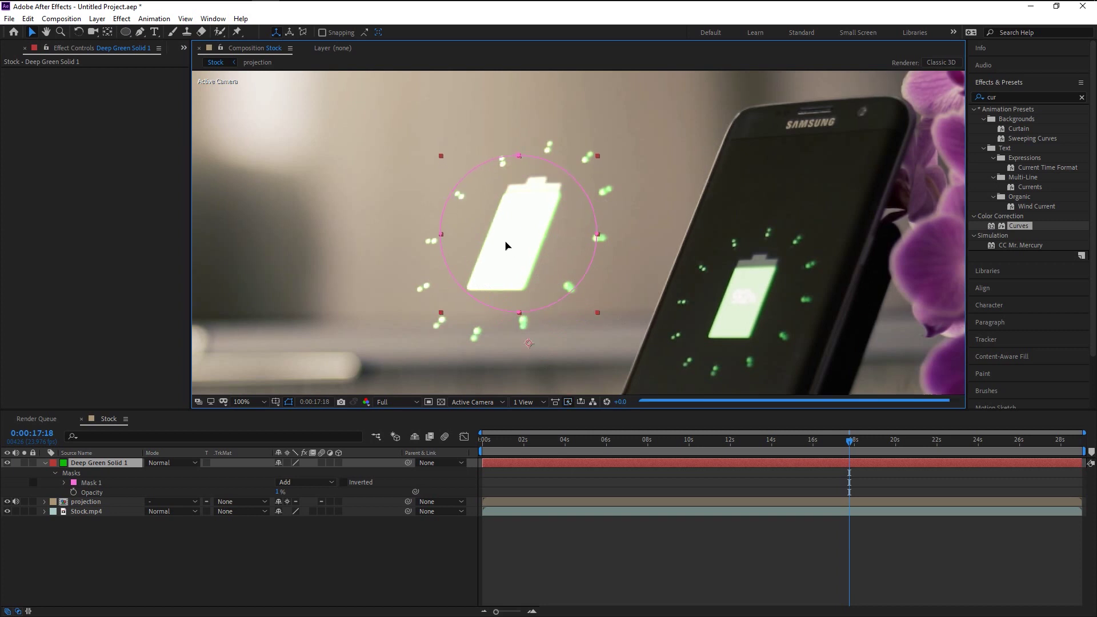
Make the green solid a 3D layer and raise its opacity to 53%.
{"action": "left_click", "coordinate": [338, 463]}
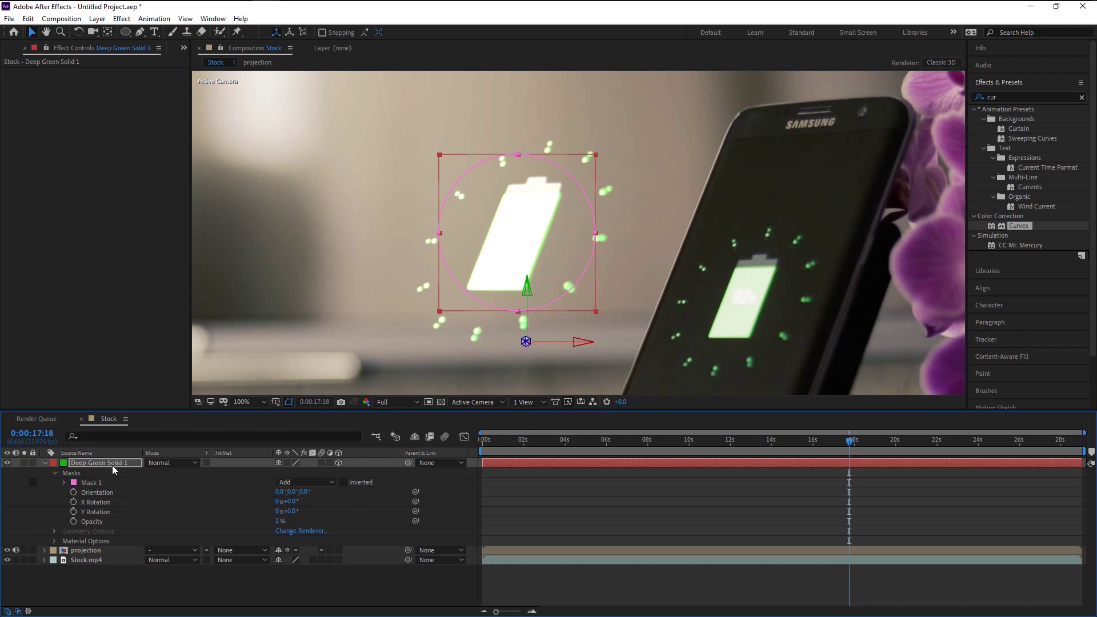
{"action": "key", "text": "t"}
{"action": "left_click_drag", "start_coordinate": [277, 477], "coordinate": [312, 482]}
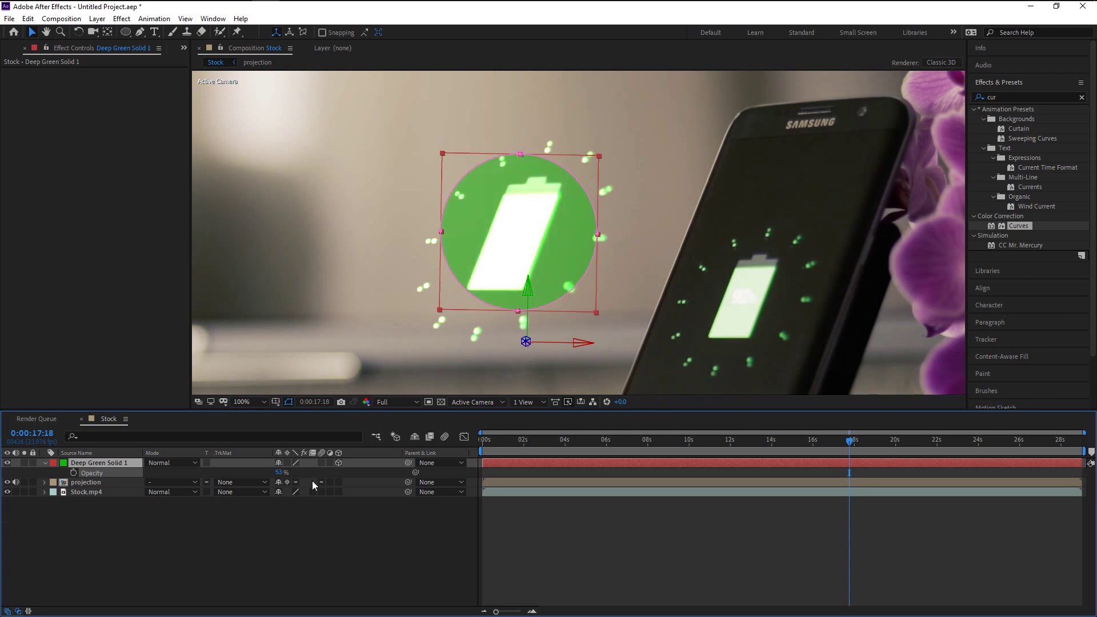
{"action": "key", "text": "Return"}
{"action": "key", "text": "Return"}
Tilt the green circle to orientation 338°, 24°, 15° and move it behind the battery.
{"action": "key", "text": "r"}
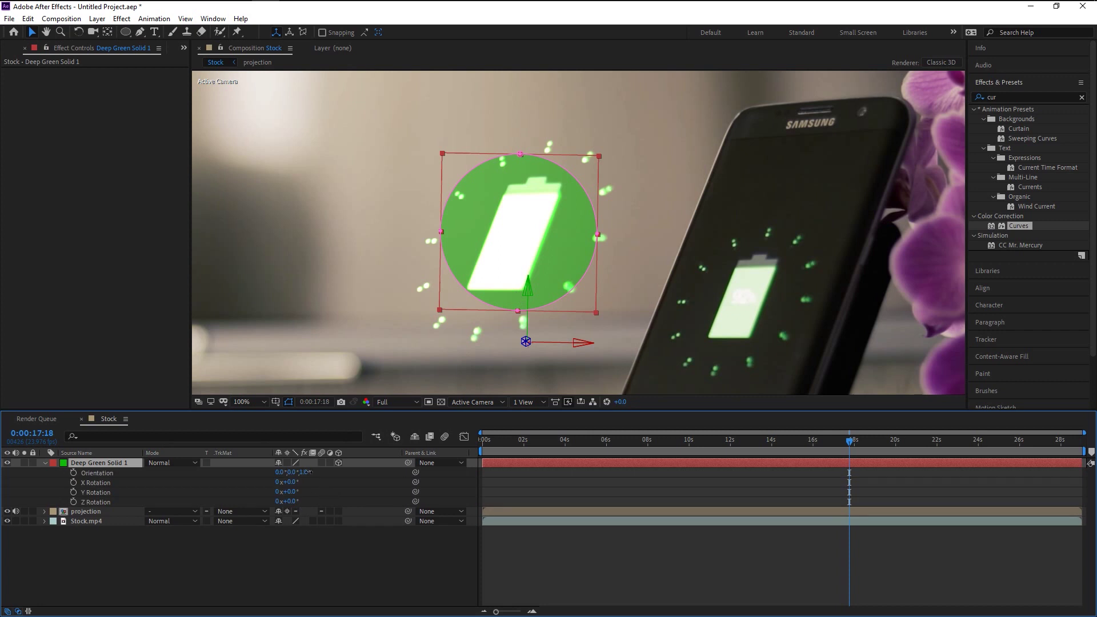
{"action": "left_click_drag", "start_coordinate": [306, 472], "coordinate": [315, 472]}
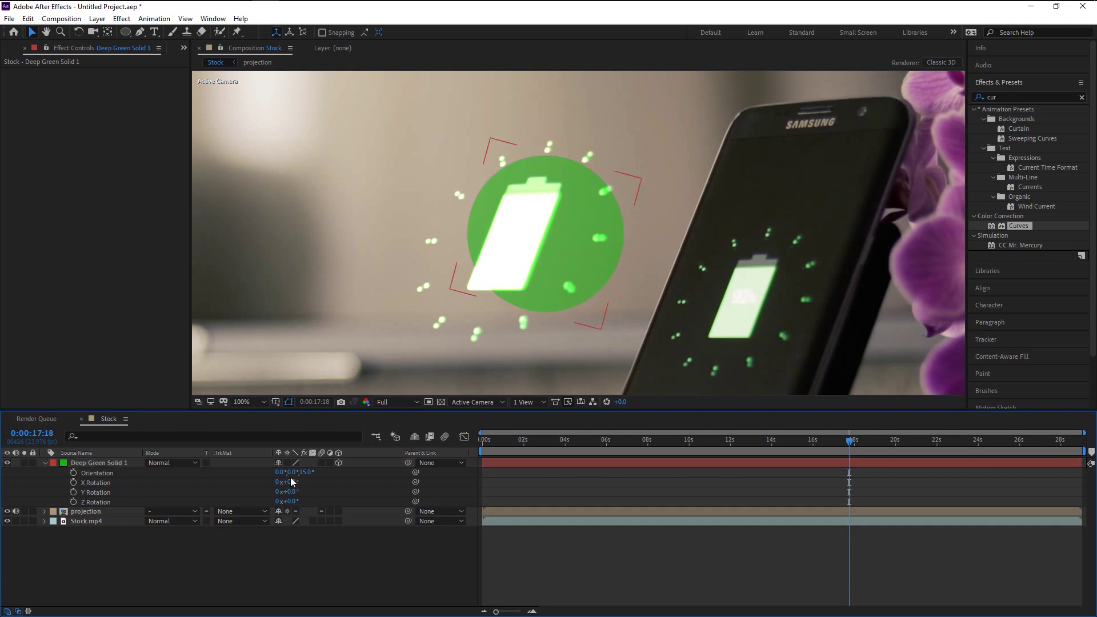
{"action": "left_click_drag", "start_coordinate": [292, 472], "coordinate": [267, 472]}
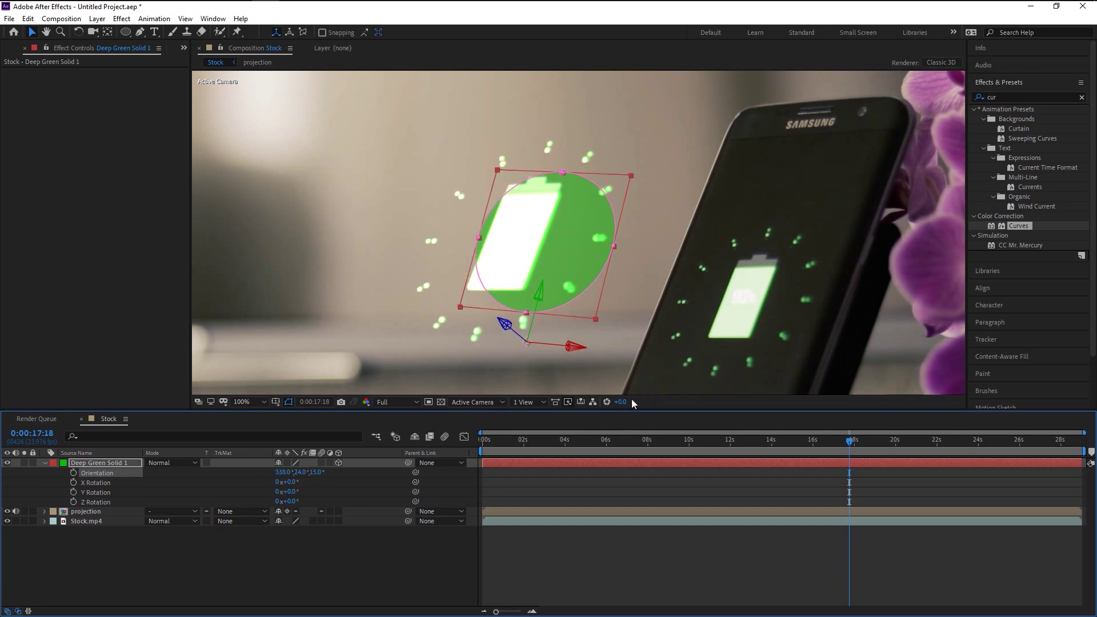
{"action": "left_click_drag", "start_coordinate": [556, 267], "coordinate": [525, 261]}
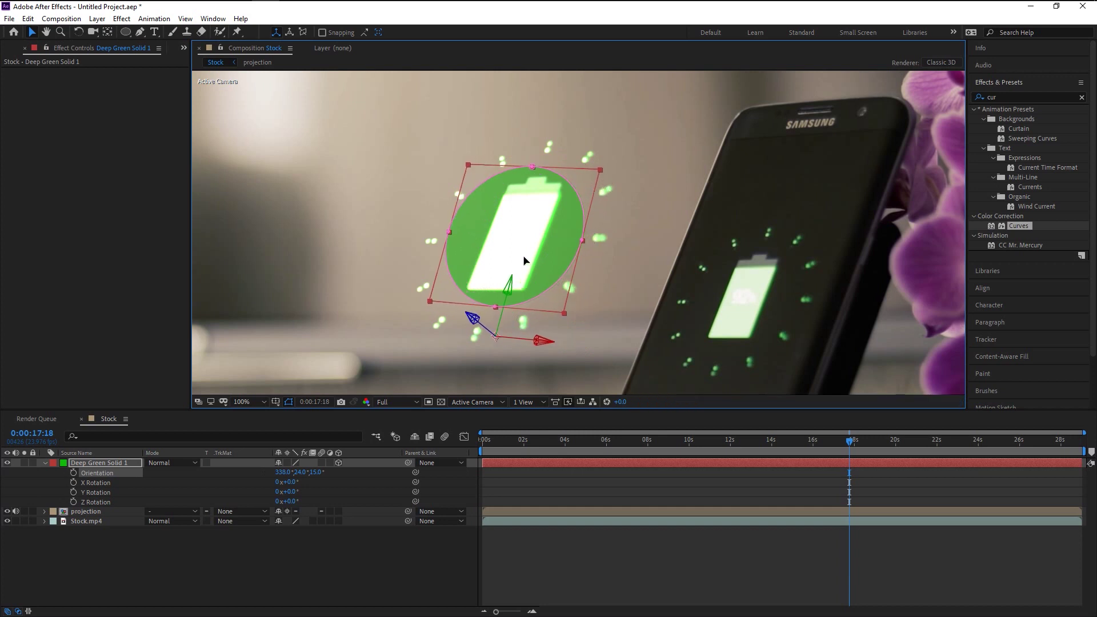
Feather the green circle's mask by 290 pixels and nudge the glow slightly.
{"action": "left_click", "coordinate": [122, 459]}
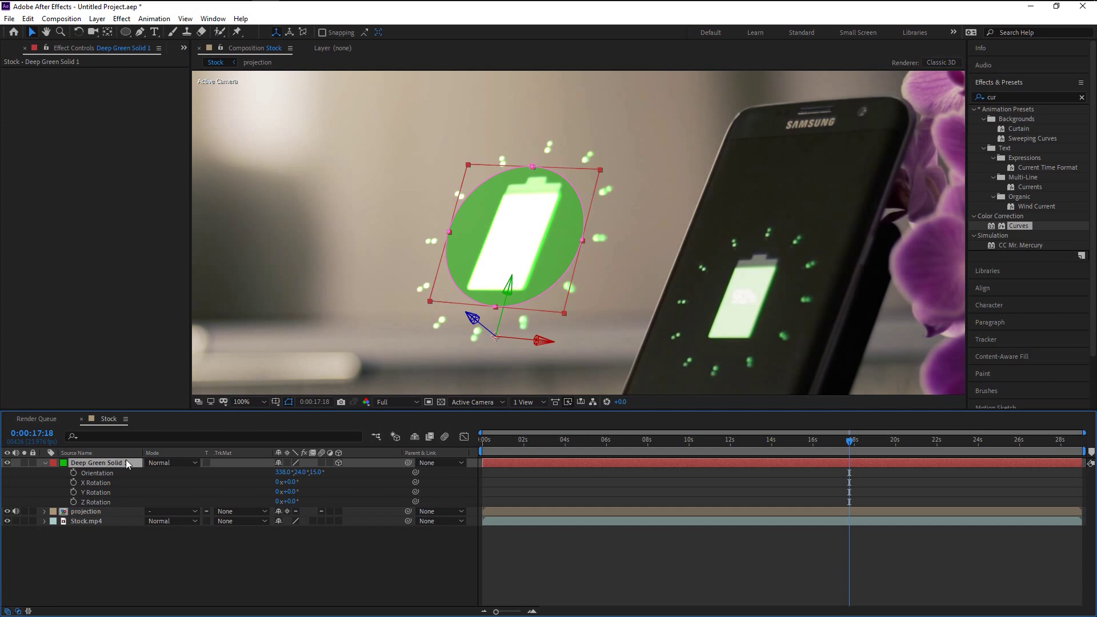
{"action": "key", "text": "f"}
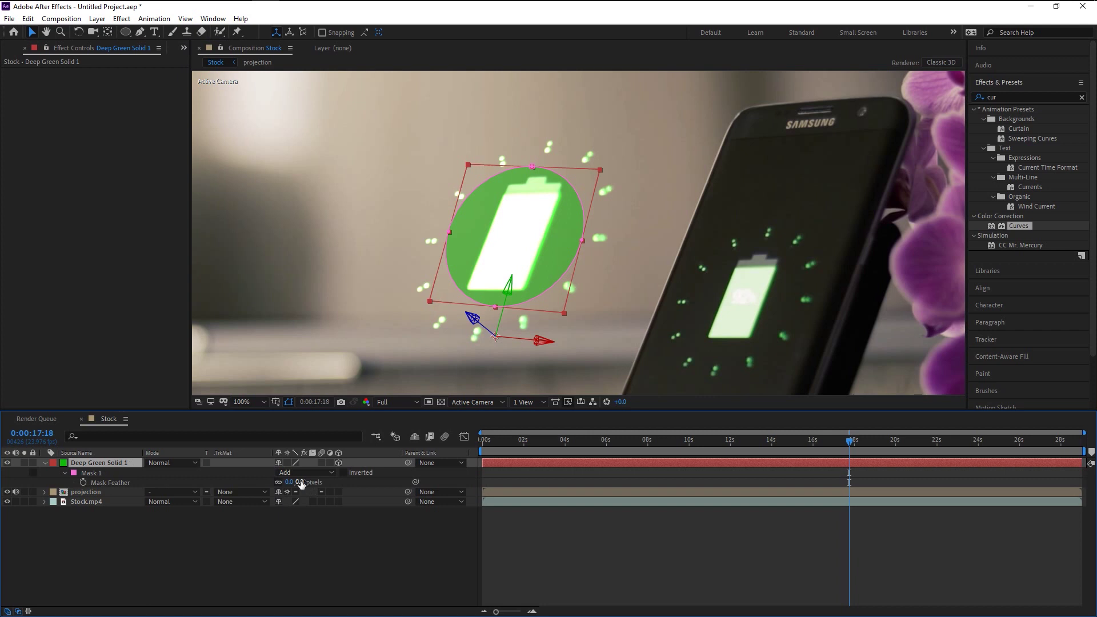
{"action": "left_click_drag", "start_coordinate": [297, 482], "coordinate": [470, 490]}
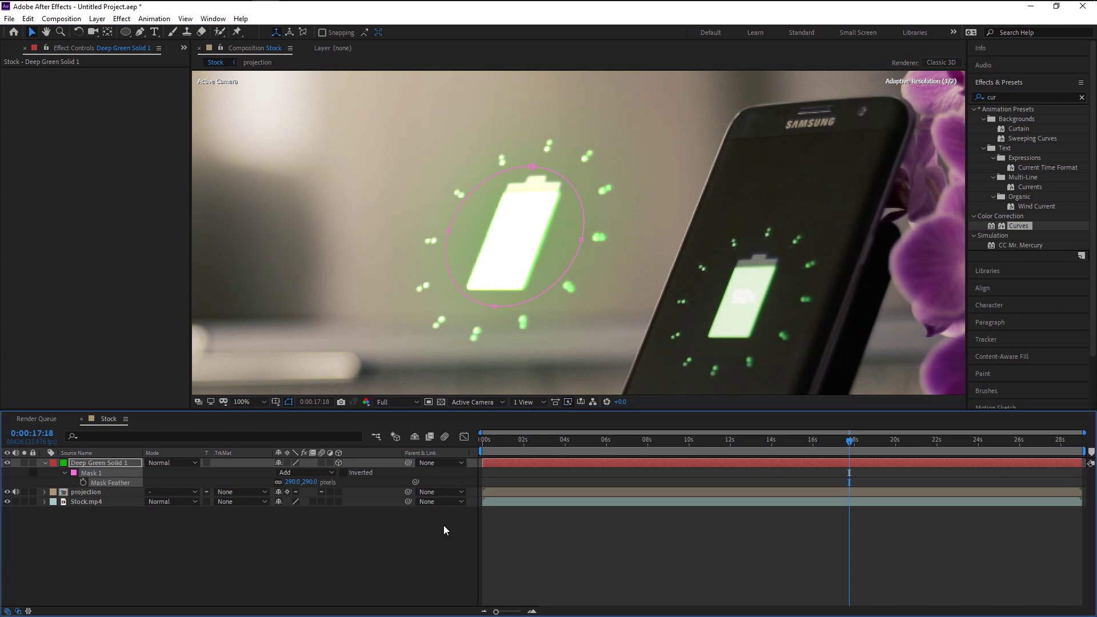
{"action": "left_click", "coordinate": [522, 243]}
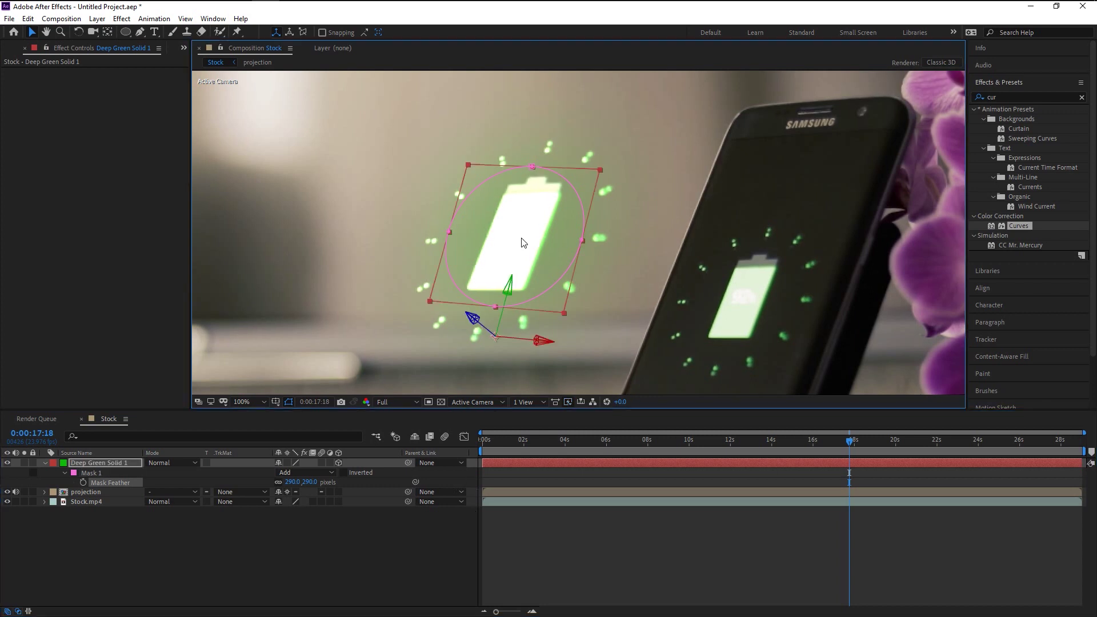
{"action": "left_click_drag", "start_coordinate": [521, 240], "coordinate": [519, 243]}
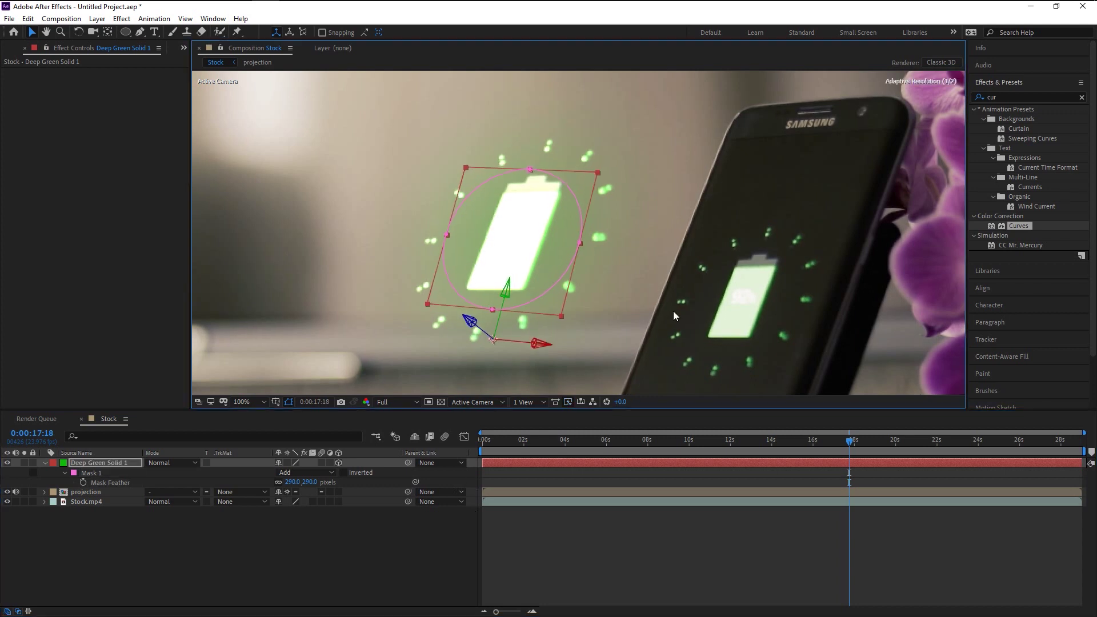
Zoom out to 50% and set the glow layer's blend mode to Overlay.
{"action": "key", "text": "comma"}
{"action": "left_click", "coordinate": [385, 529]}
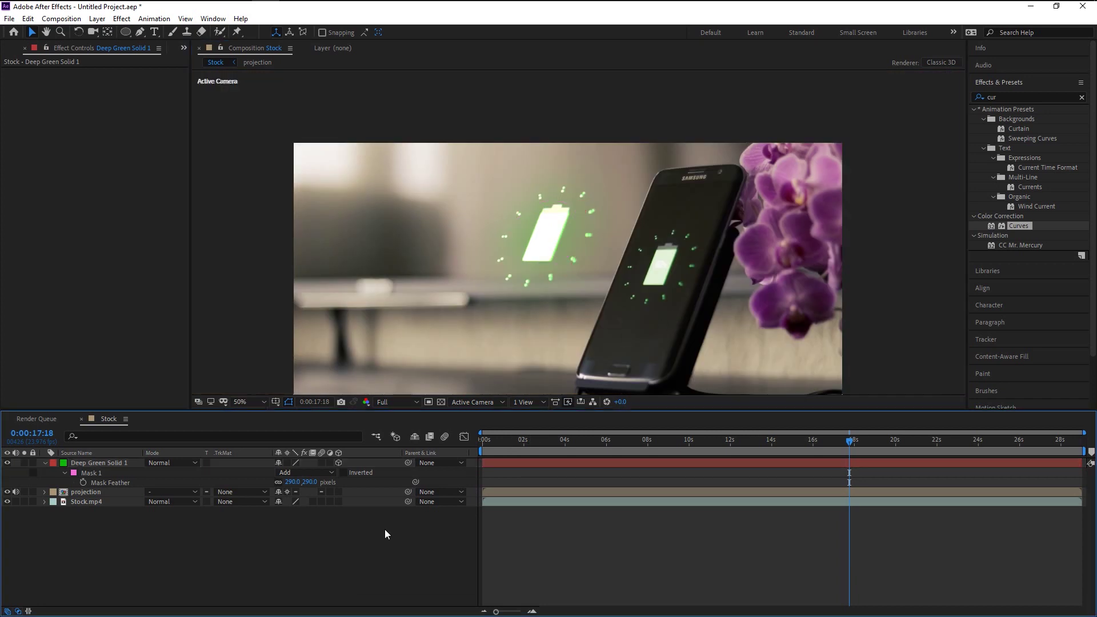
{"action": "left_click", "coordinate": [106, 464]}
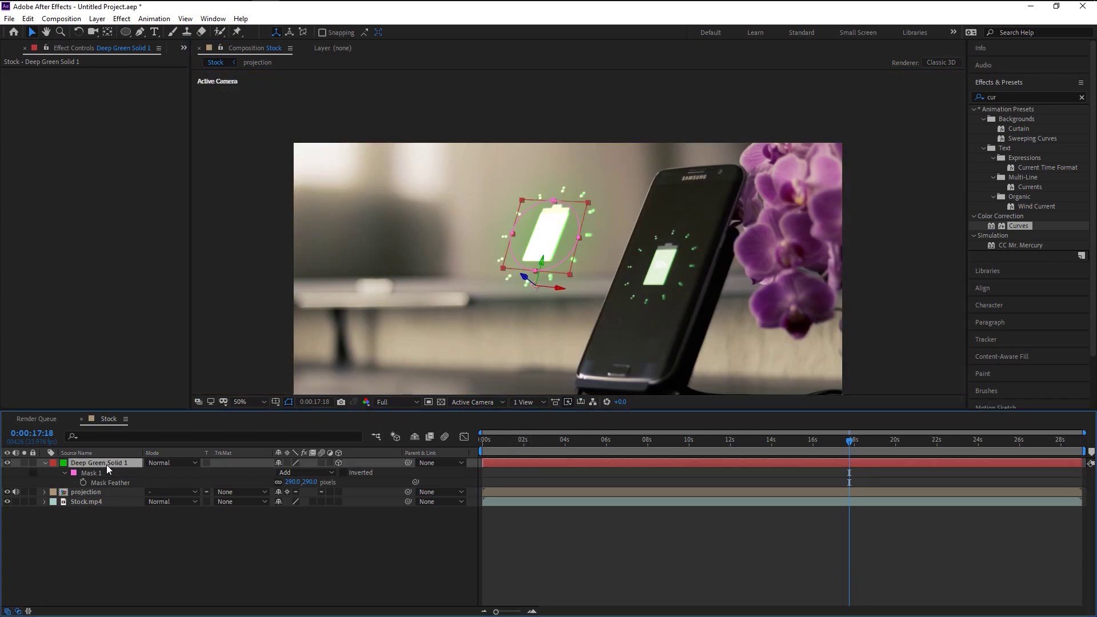
{"action": "left_click", "coordinate": [189, 462]}
{"action": "left_click", "coordinate": [204, 329]}
Set Deep Green Solid 1's opacity to 47% and zoom the viewer back to 100%.
{"action": "left_click", "coordinate": [249, 587]}
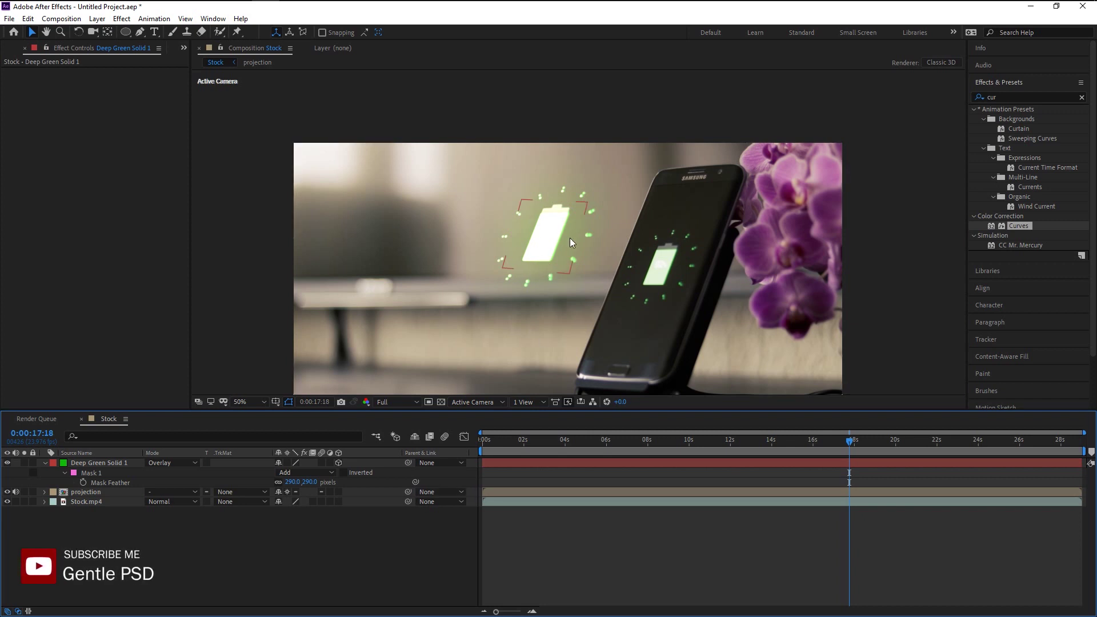
{"action": "left_click", "coordinate": [104, 464]}
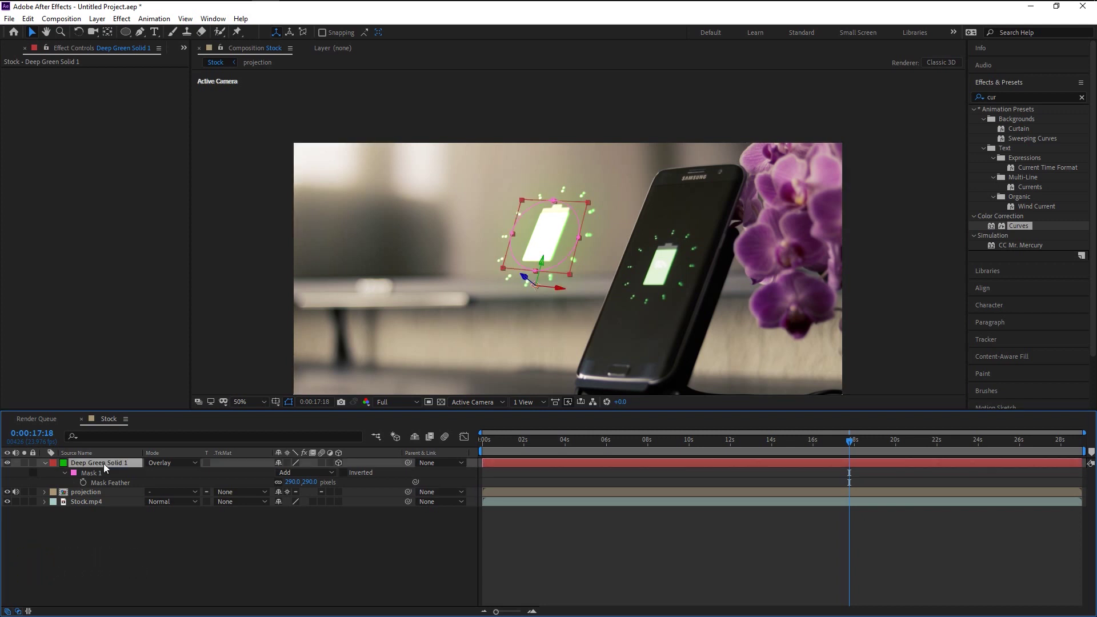
{"action": "key", "text": "t"}
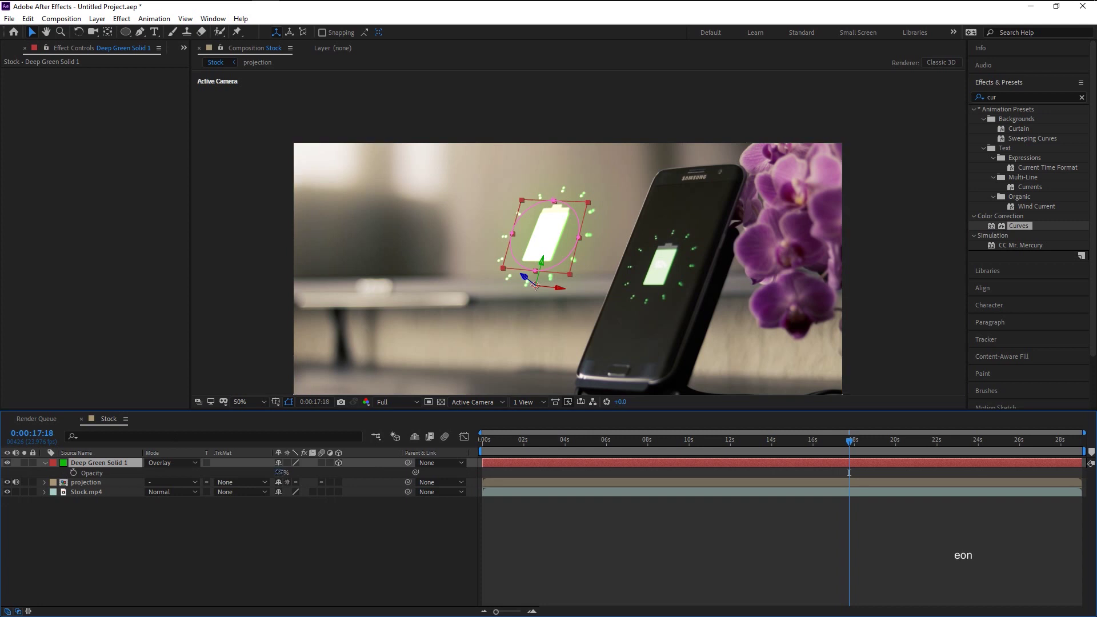
{"action": "left_click_drag", "start_coordinate": [273, 472], "coordinate": [290, 473]}
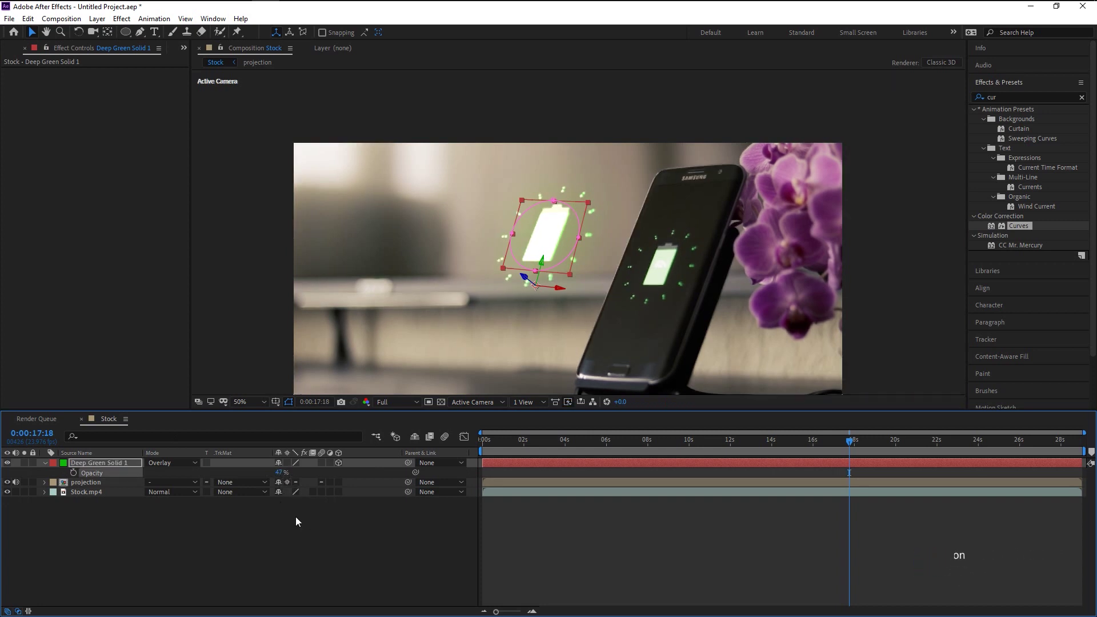
{"action": "left_click", "coordinate": [317, 557]}
{"action": "key", "text": "period"}
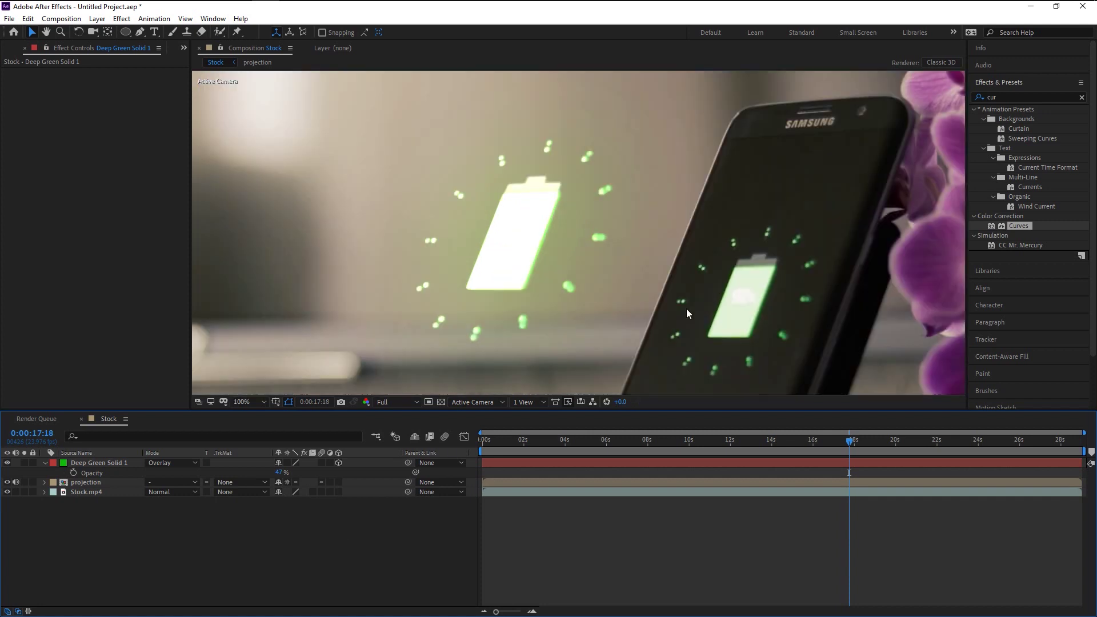
{"action": "left_click_drag", "start_coordinate": [687, 314], "coordinate": [633, 285]}
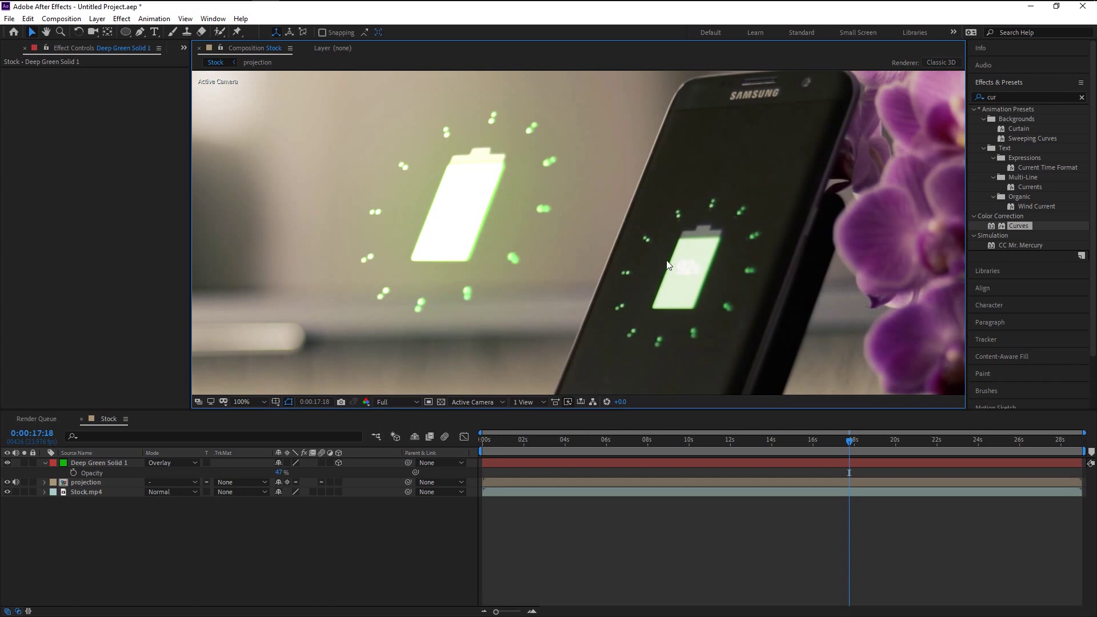
{"action": "left_click", "coordinate": [108, 464]}
{"action": "key", "text": "ctrl+shift+a"}
Add Deep Green Solid 2 in the same green and drop its opacity to 0%.
{"action": "left_click", "coordinate": [141, 36]}
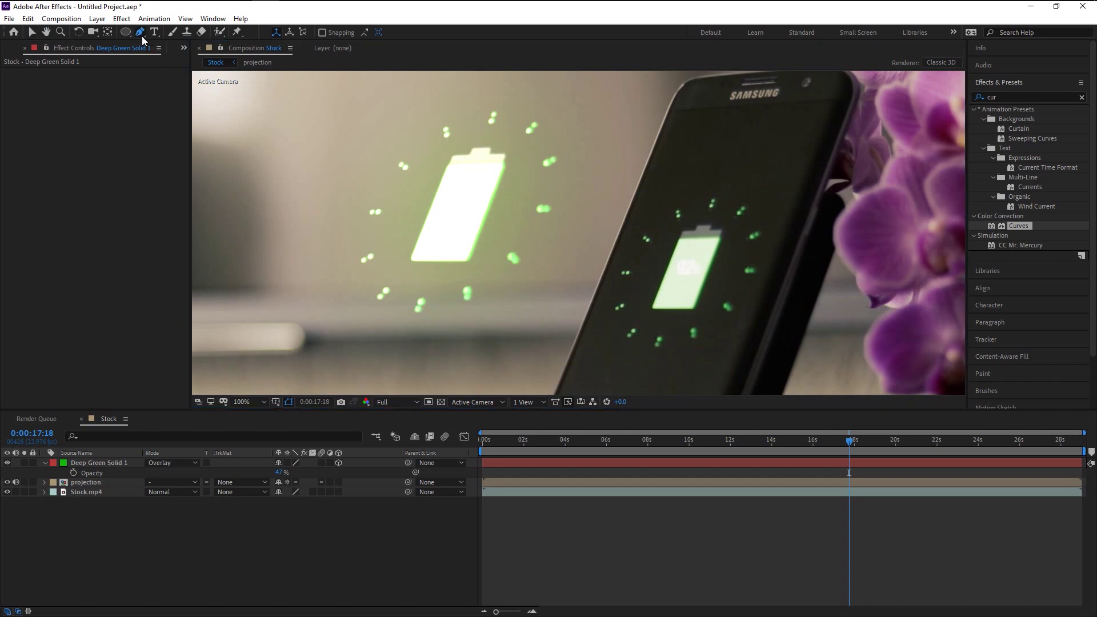
{"action": "left_click", "coordinate": [166, 33]}
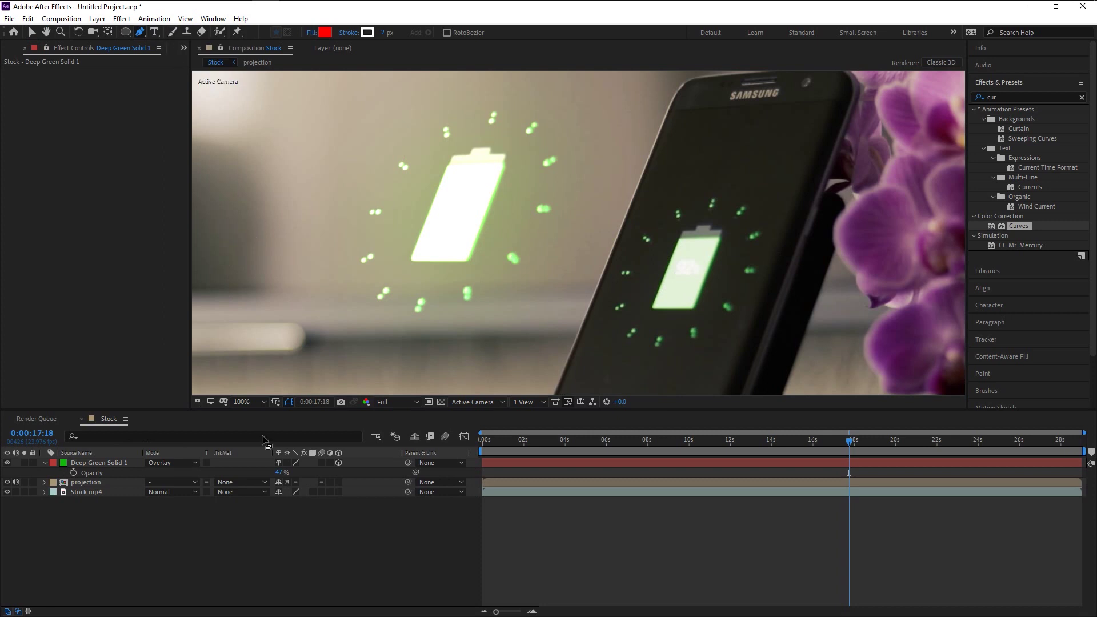
{"action": "right_click", "coordinate": [164, 556]}
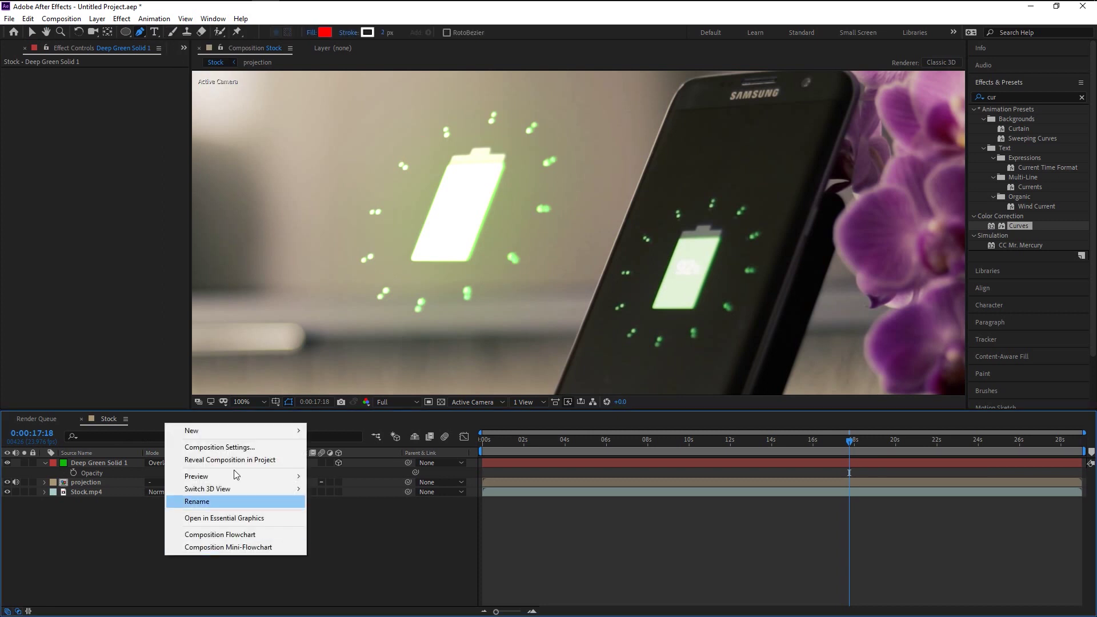
{"action": "mouse_move", "coordinate": [234, 432]}
{"action": "left_click", "coordinate": [355, 460]}
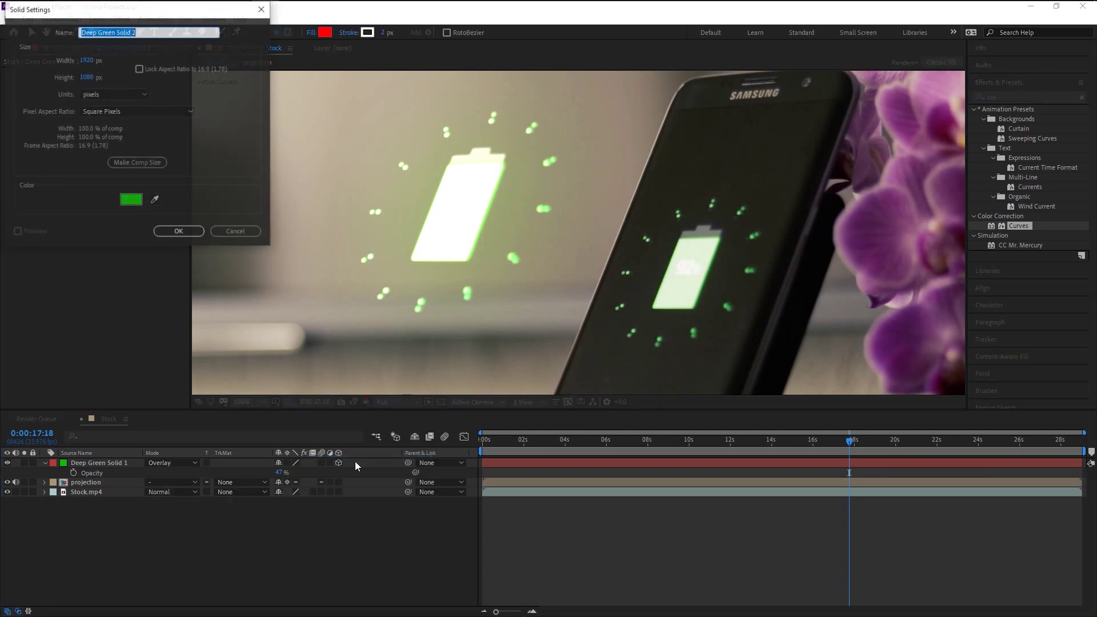
{"action": "left_click", "coordinate": [178, 232]}
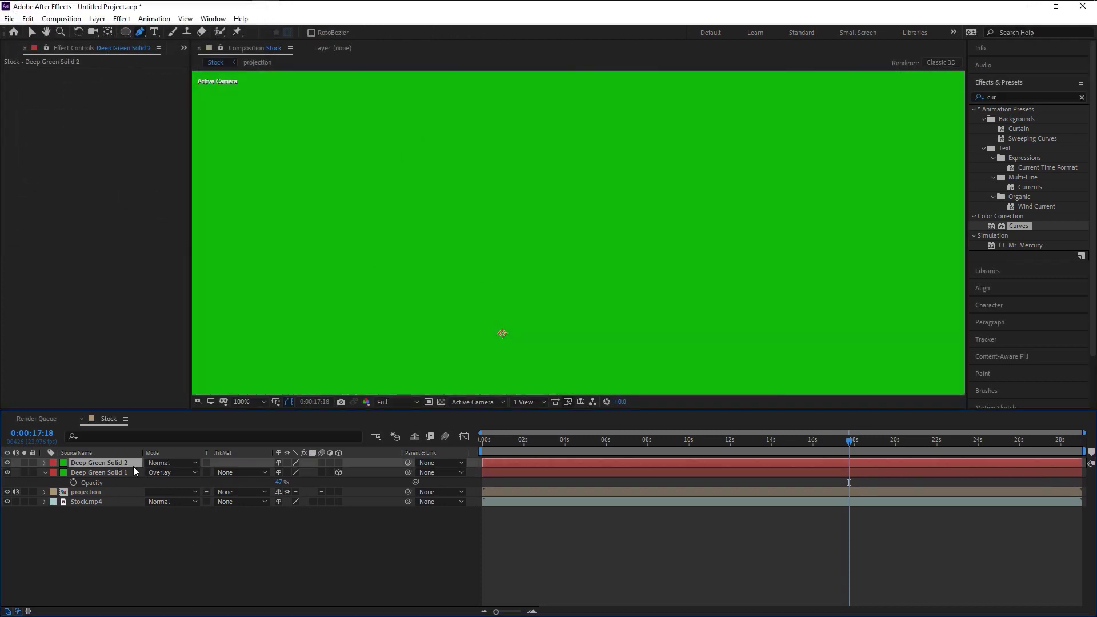
{"action": "key", "text": "t"}
{"action": "left_click_drag", "start_coordinate": [280, 472], "coordinate": [223, 474]}
Draw a four-point mask from above the floating battery to the phone screen's battery.
{"action": "key", "text": "Return"}
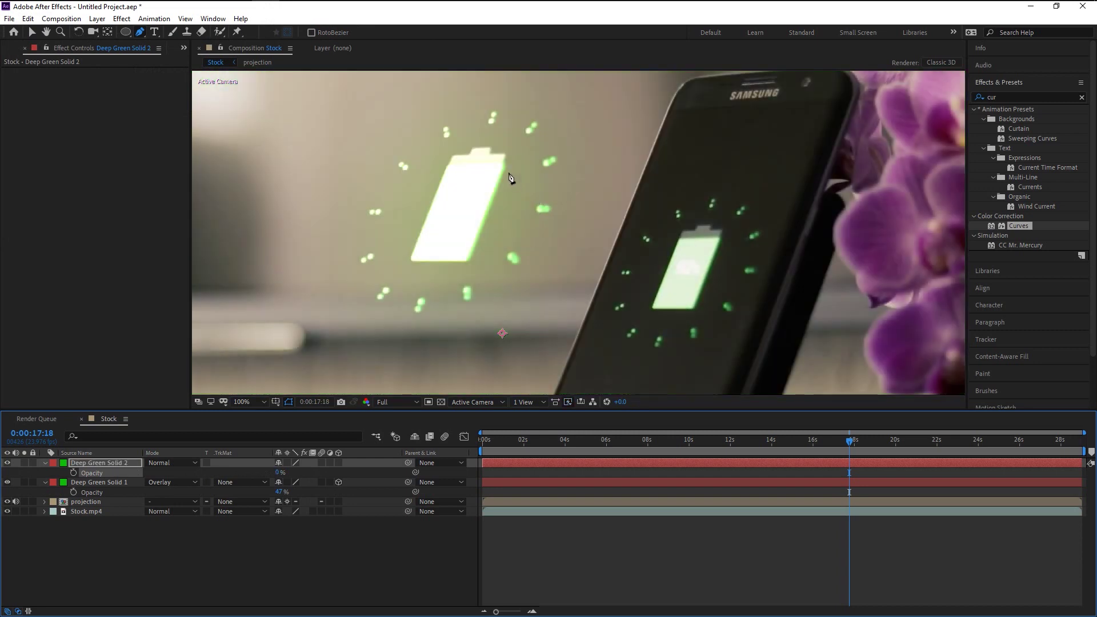
{"action": "left_click", "coordinate": [494, 113]}
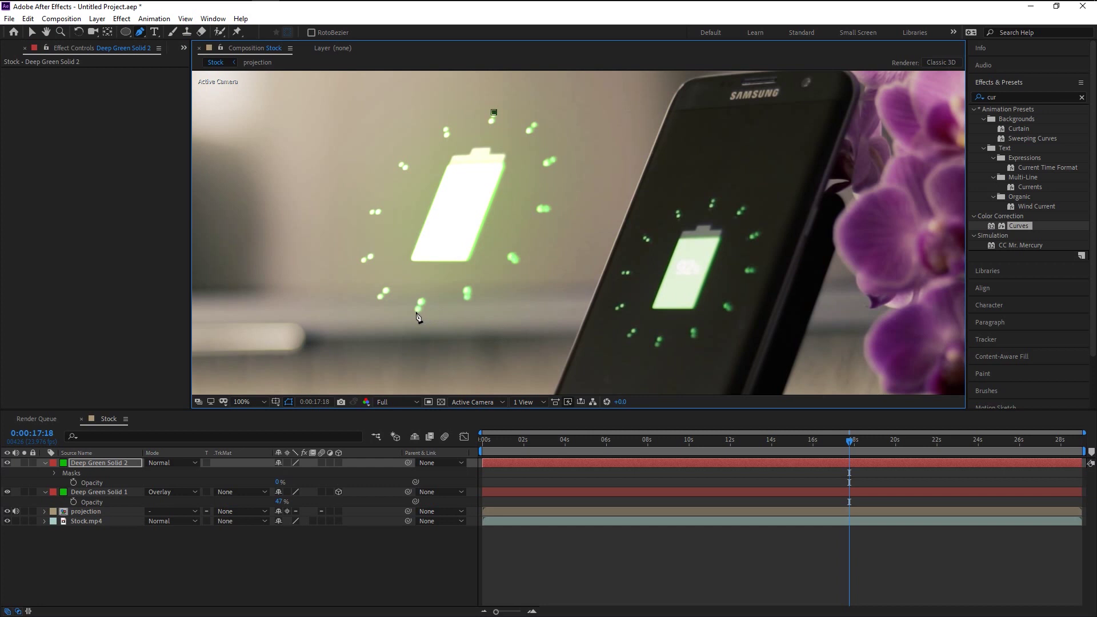
{"action": "left_click", "coordinate": [416, 312]}
{"action": "left_click", "coordinate": [694, 311]}
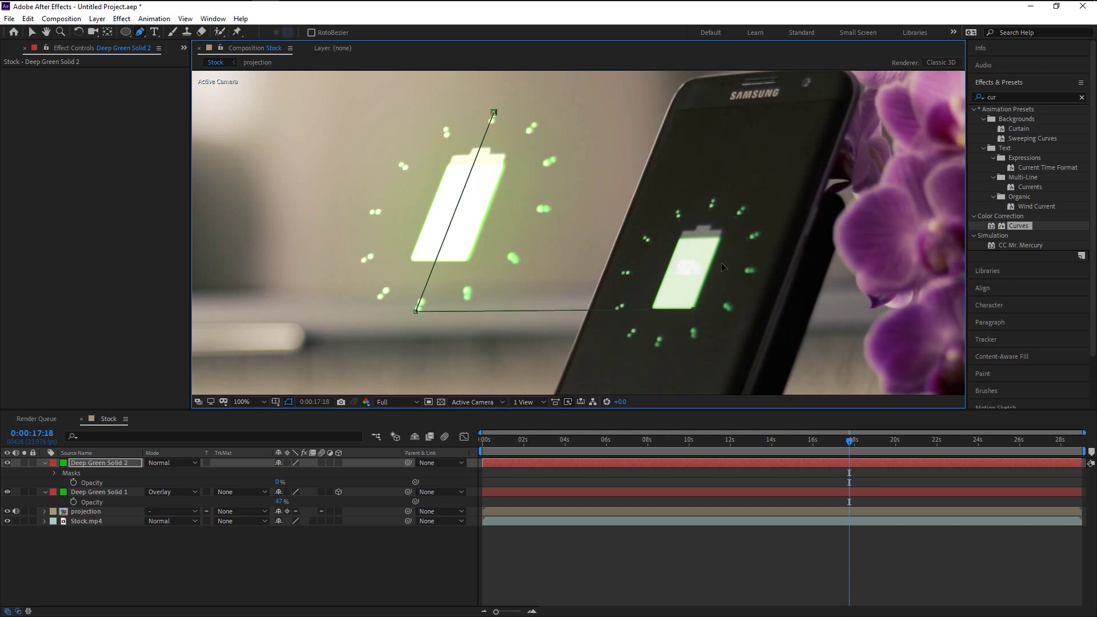
{"action": "left_click", "coordinate": [723, 228]}
{"action": "left_click", "coordinate": [494, 114]}
Adjust the ray mask's corners and set Deep Green Solid 2 to 50% opacity.
{"action": "left_click_drag", "start_coordinate": [495, 114], "coordinate": [491, 134]}
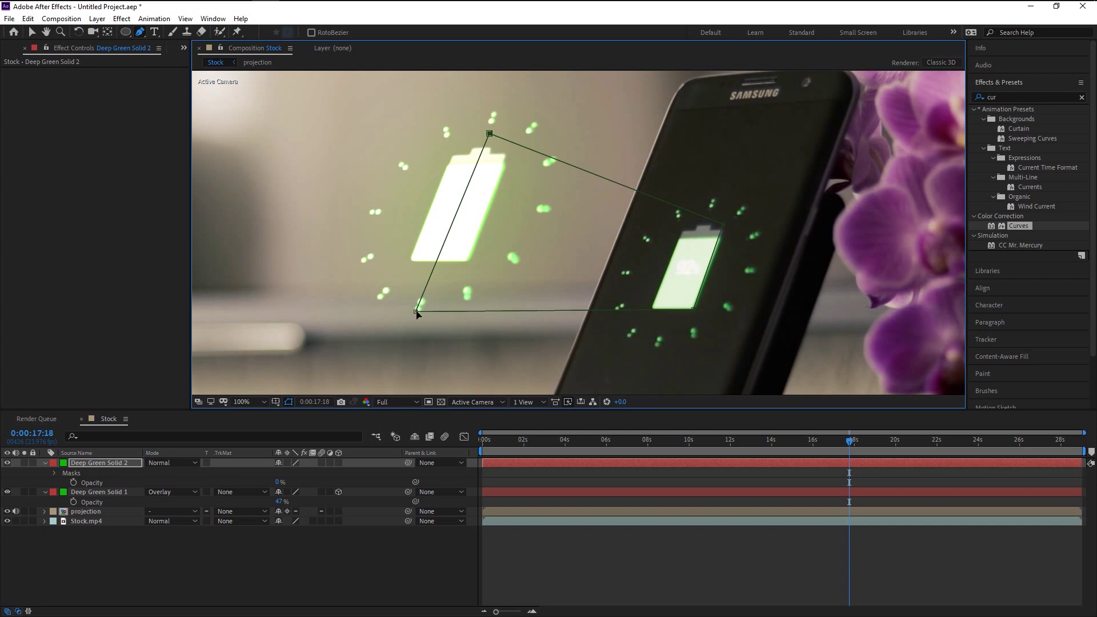
{"action": "left_click_drag", "start_coordinate": [417, 312], "coordinate": [390, 283]}
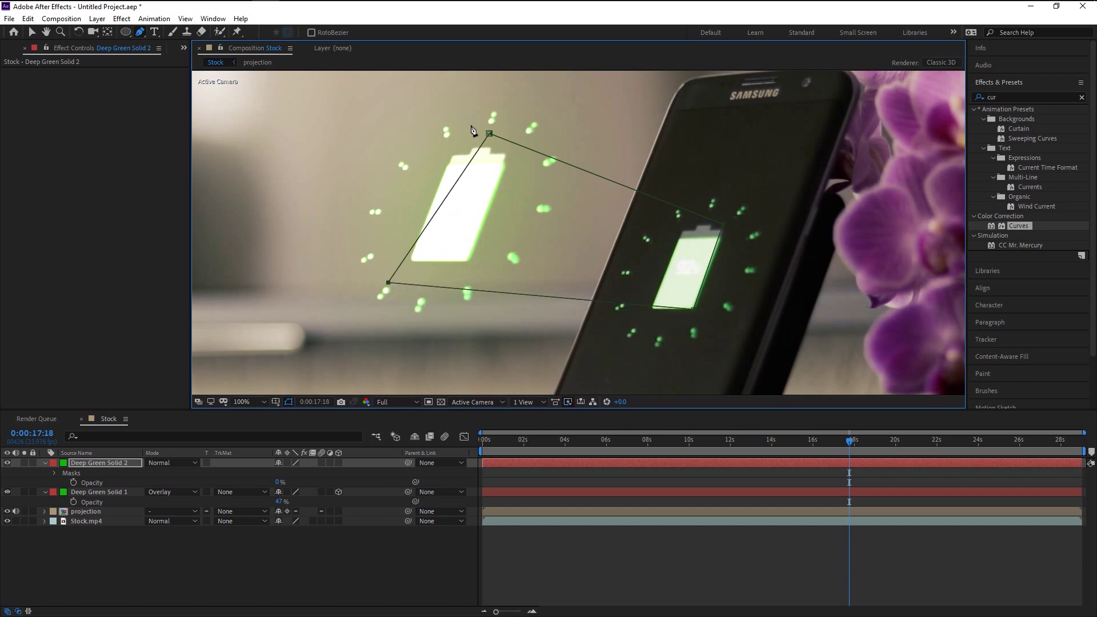
{"action": "left_click_drag", "start_coordinate": [490, 135], "coordinate": [449, 132]}
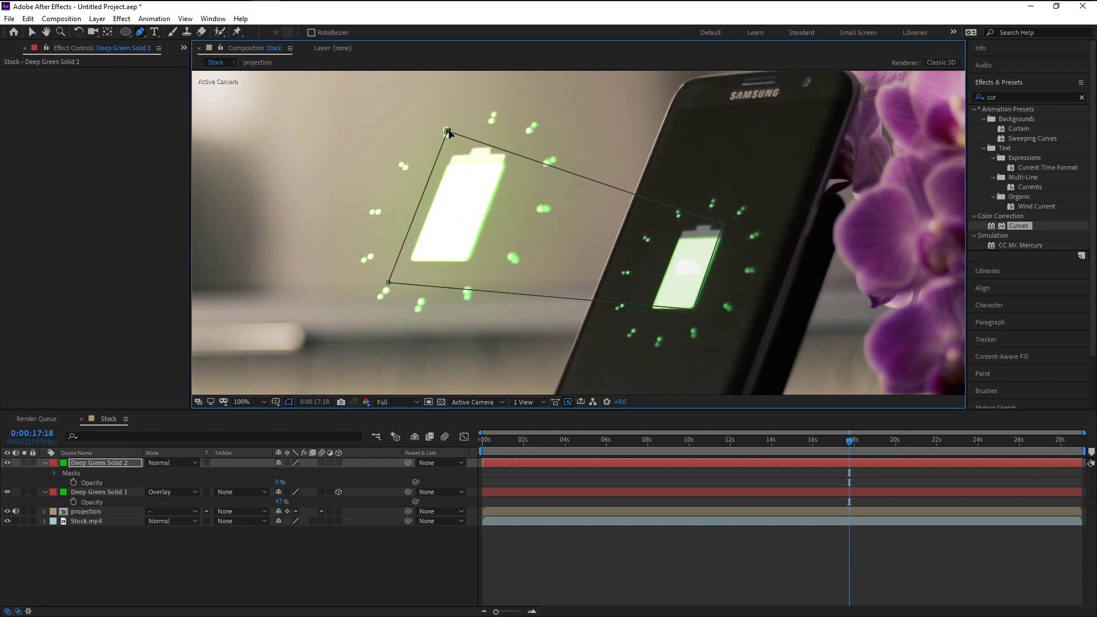
{"action": "left_click", "coordinate": [692, 309]}
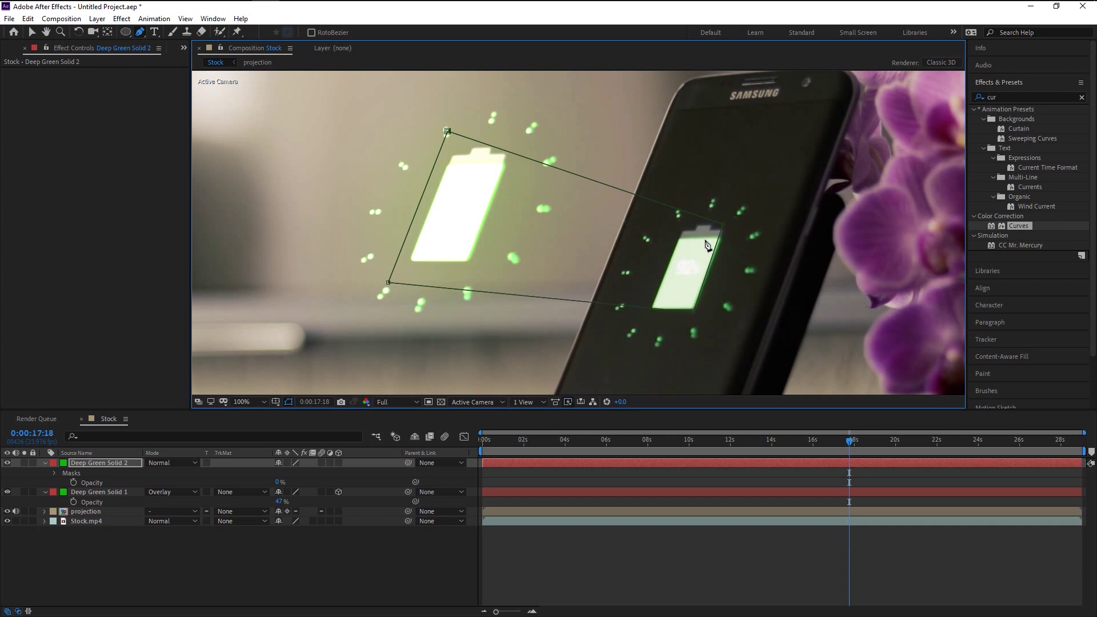
{"action": "left_click_drag", "start_coordinate": [724, 224], "coordinate": [727, 229]}
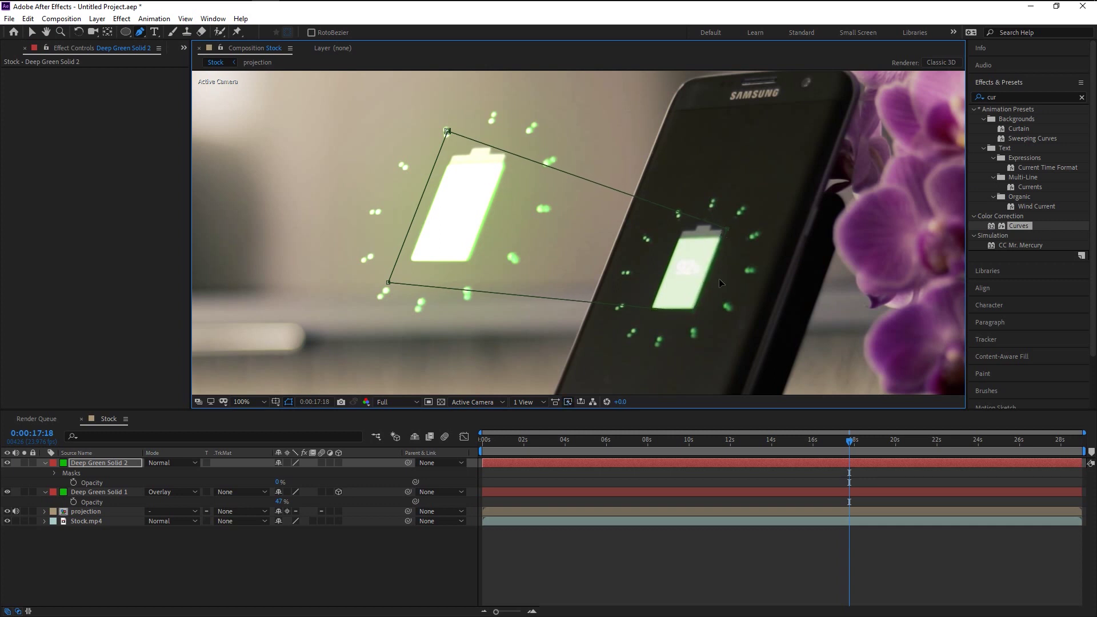
{"action": "left_click_drag", "start_coordinate": [278, 482], "coordinate": [307, 482]}
{"action": "left_click", "coordinate": [124, 465]}
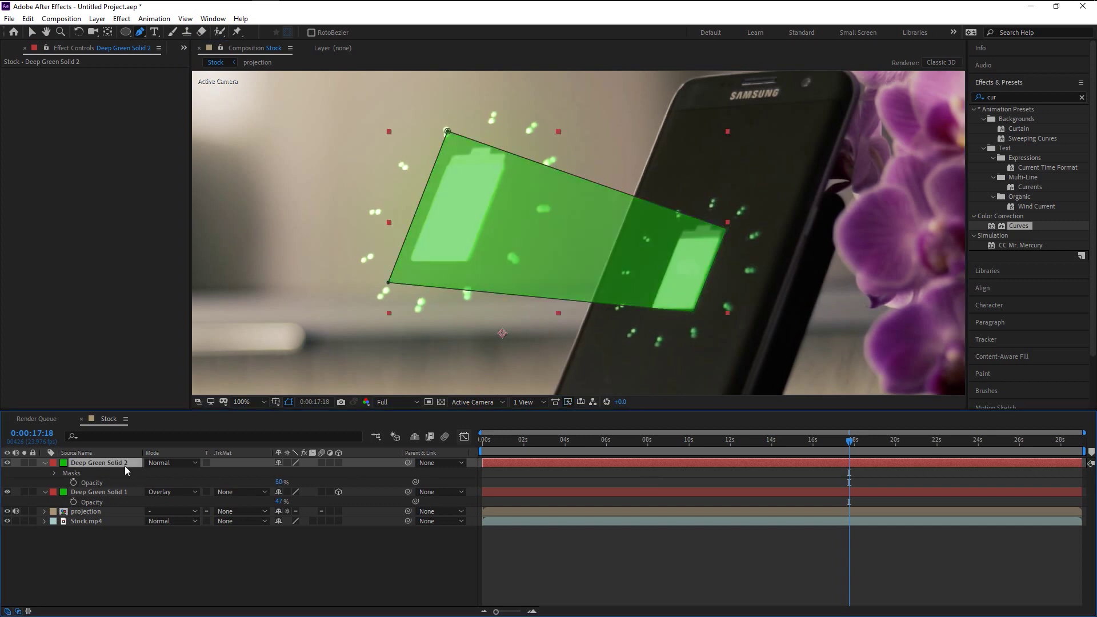
Feather the ray mask by 130 pixels and lower the ray to 23% opacity.
{"action": "key", "text": "f"}
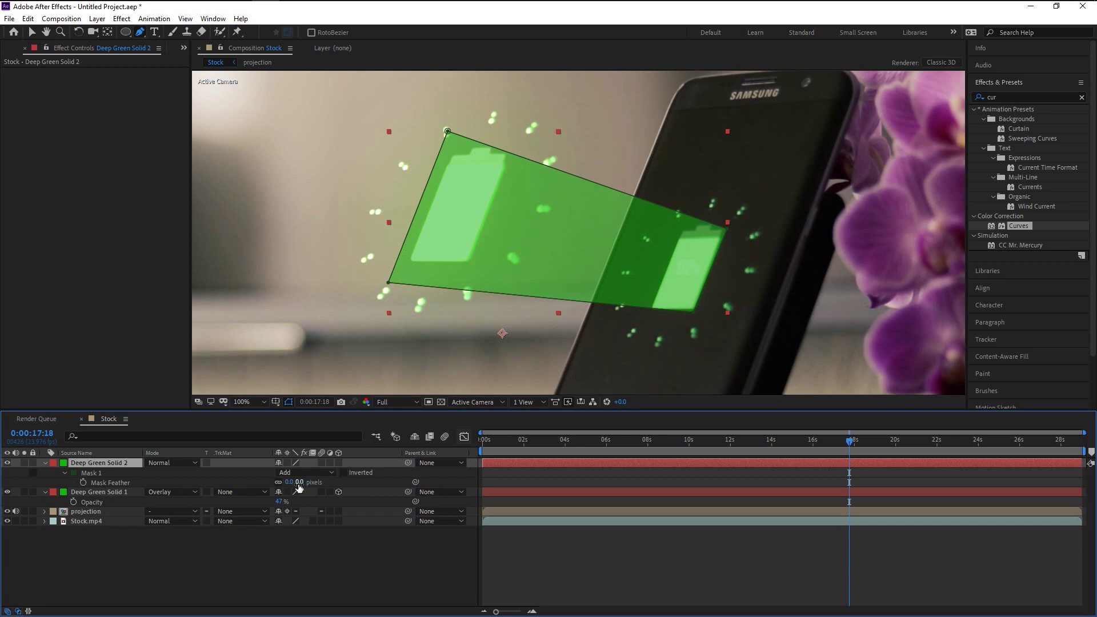
{"action": "left_click_drag", "start_coordinate": [298, 487], "coordinate": [367, 484]}
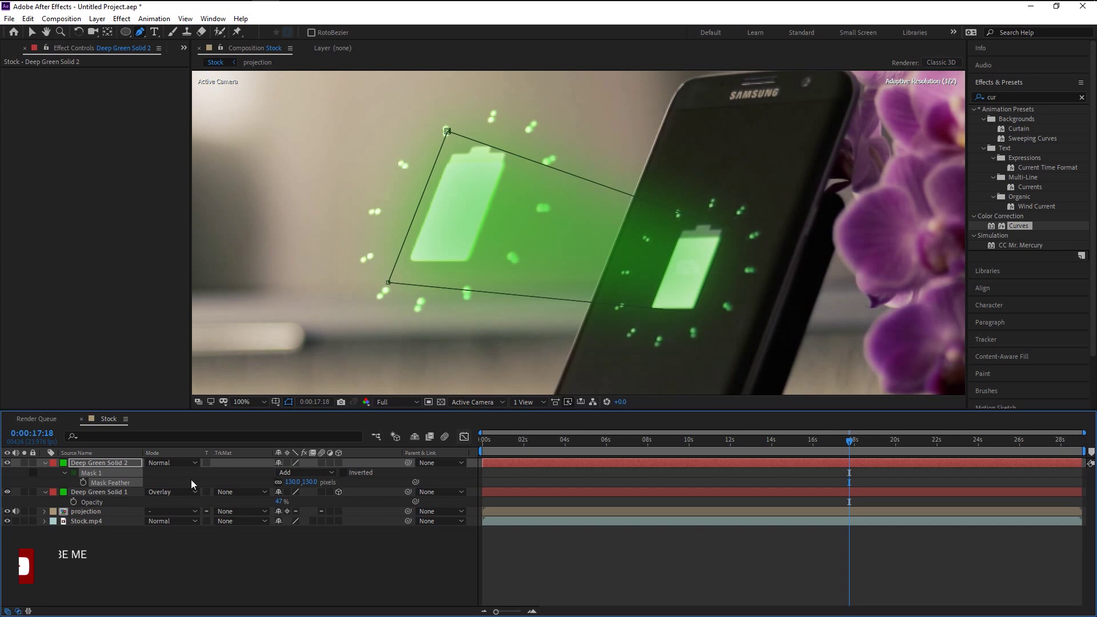
{"action": "left_click", "coordinate": [108, 464]}
{"action": "key", "text": "t"}
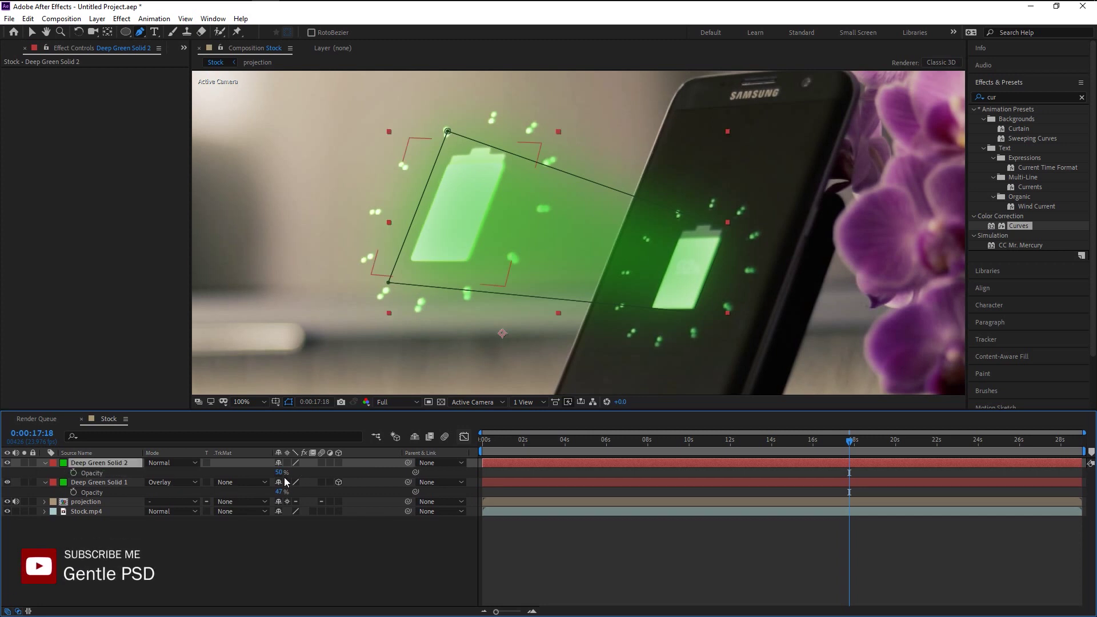
{"action": "left_click_drag", "start_coordinate": [280, 473], "coordinate": [262, 468]}
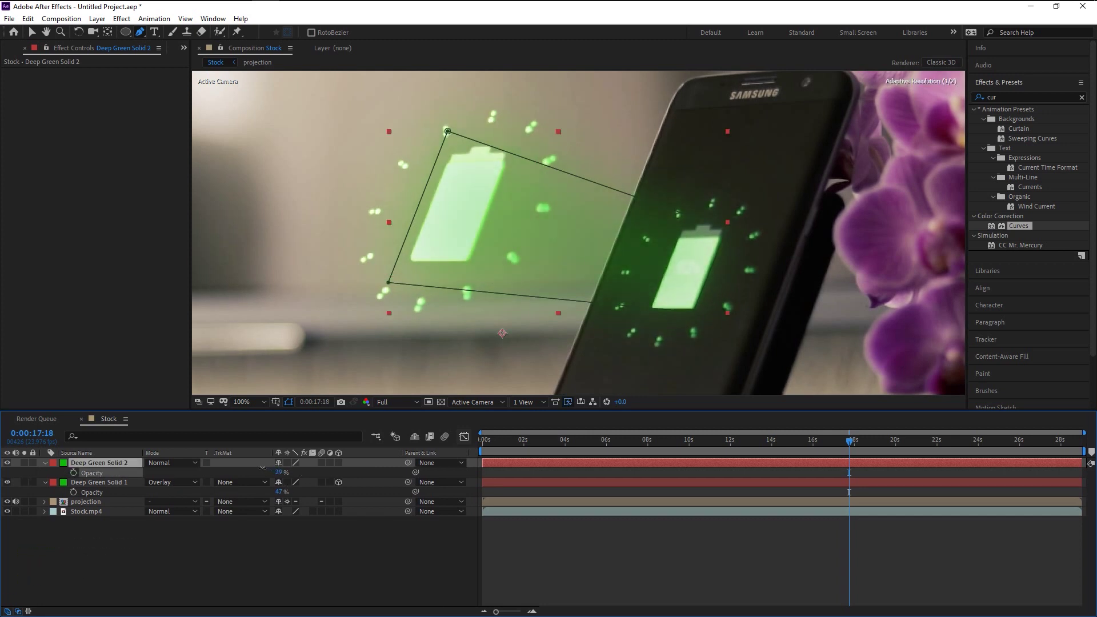
Shift the ray mask's bottom-left and top corners rightward, then hide the mask outline.
{"action": "left_click", "coordinate": [388, 282]}
{"action": "left_click_drag", "start_coordinate": [393, 283], "coordinate": [404, 282]}
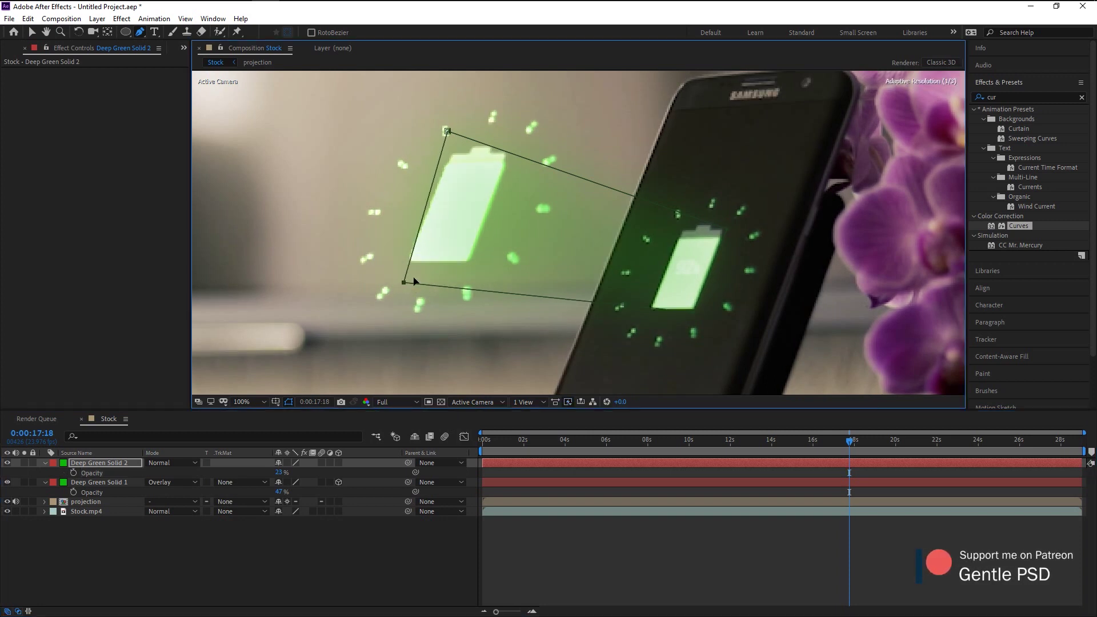
{"action": "mouse_move", "coordinate": [447, 131]}
{"action": "left_mouse_down"}
{"action": "mouse_move", "coordinate": [492, 147]}
{"action": "mouse_move", "coordinate": [461, 134]}
{"action": "left_mouse_up"}
{"action": "key", "text": "F2"}
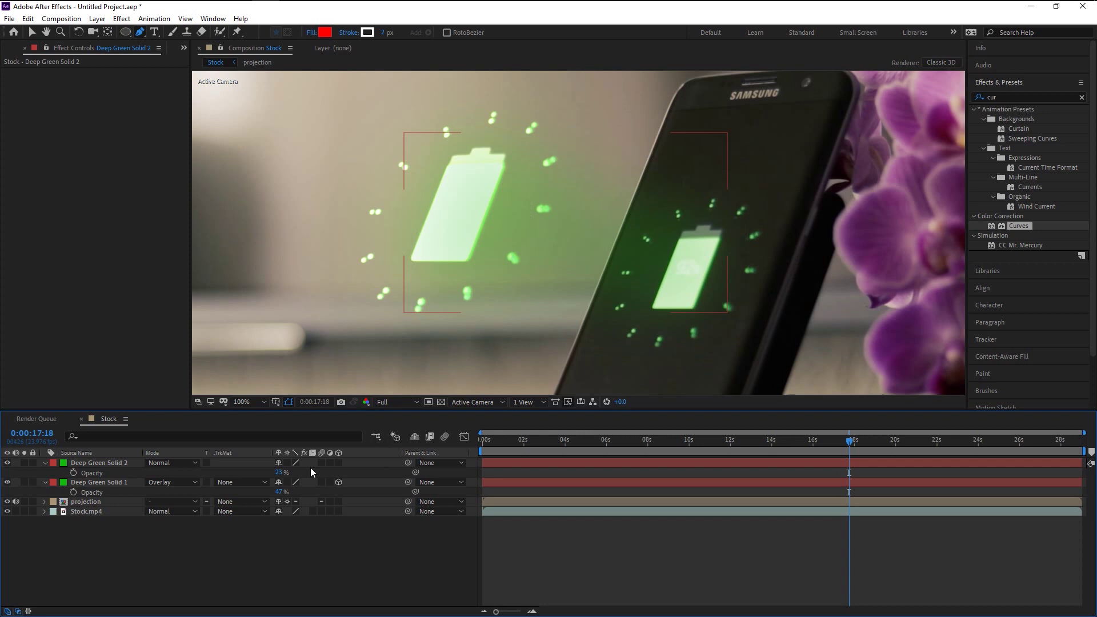
Dim the projection ray on Deep Green Solid 2 to 15% opacity.
{"action": "left_click_drag", "start_coordinate": [279, 472], "coordinate": [275, 473]}
{"action": "left_click", "coordinate": [109, 485]}
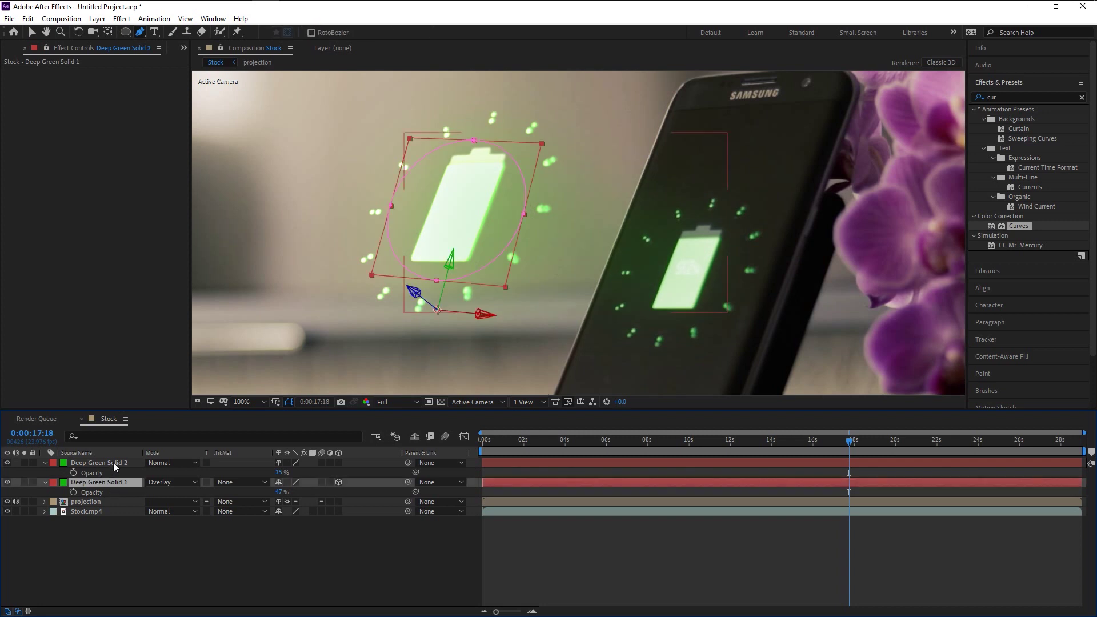
{"action": "left_click", "coordinate": [113, 463]}
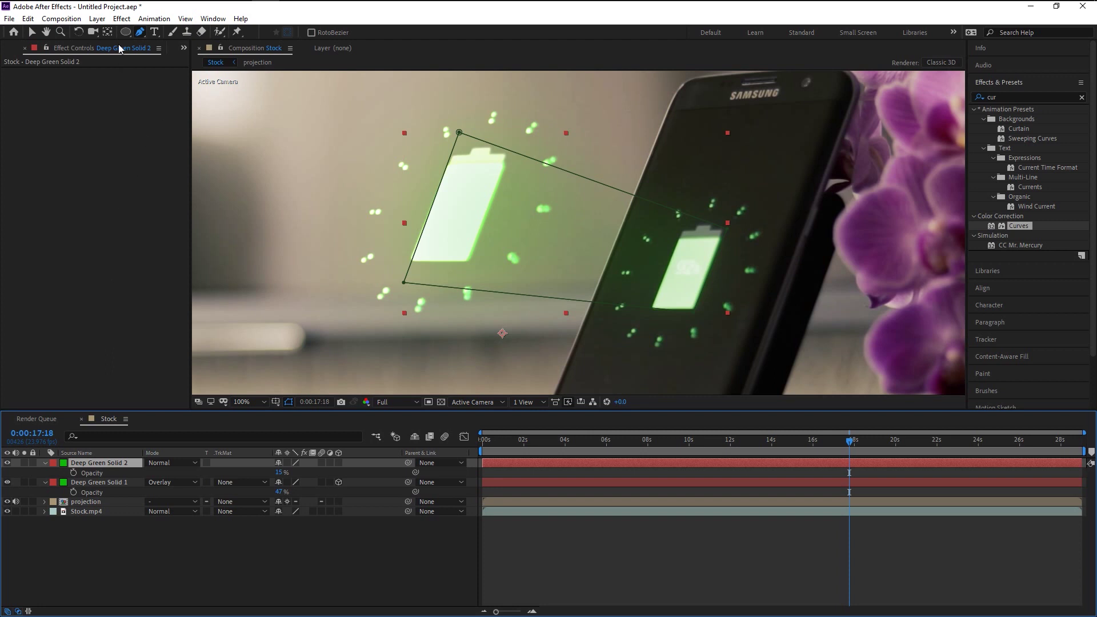
Draw an elliptical Mask 2 on the ray layer and move it onto the floating battery.
{"action": "left_click", "coordinate": [125, 31]}
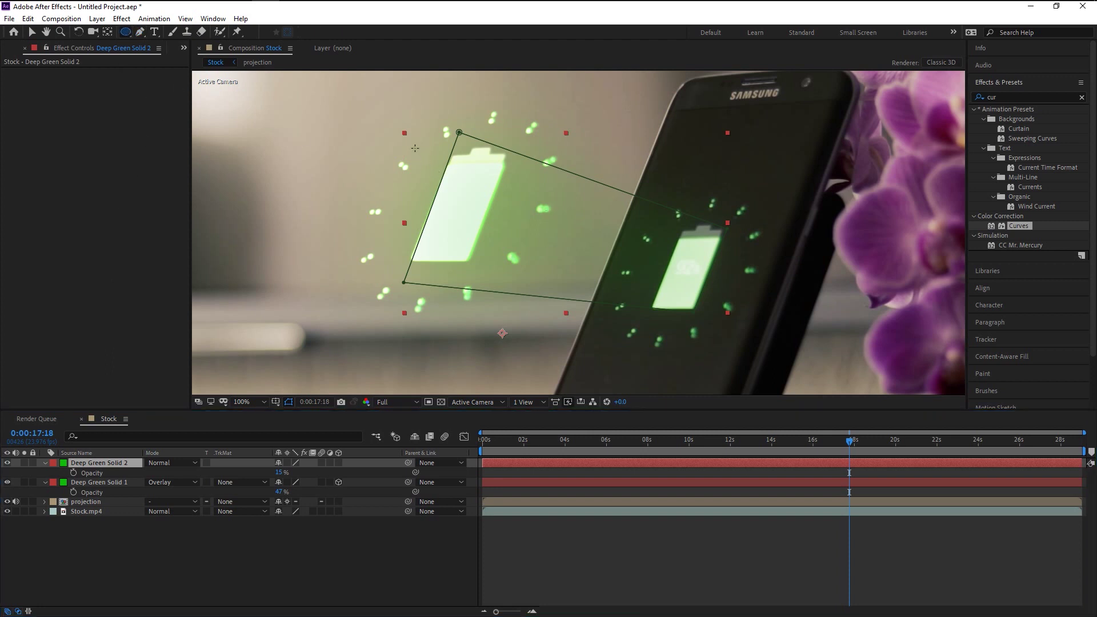
{"action": "left_click_drag", "start_coordinate": [414, 148], "coordinate": [522, 280]}
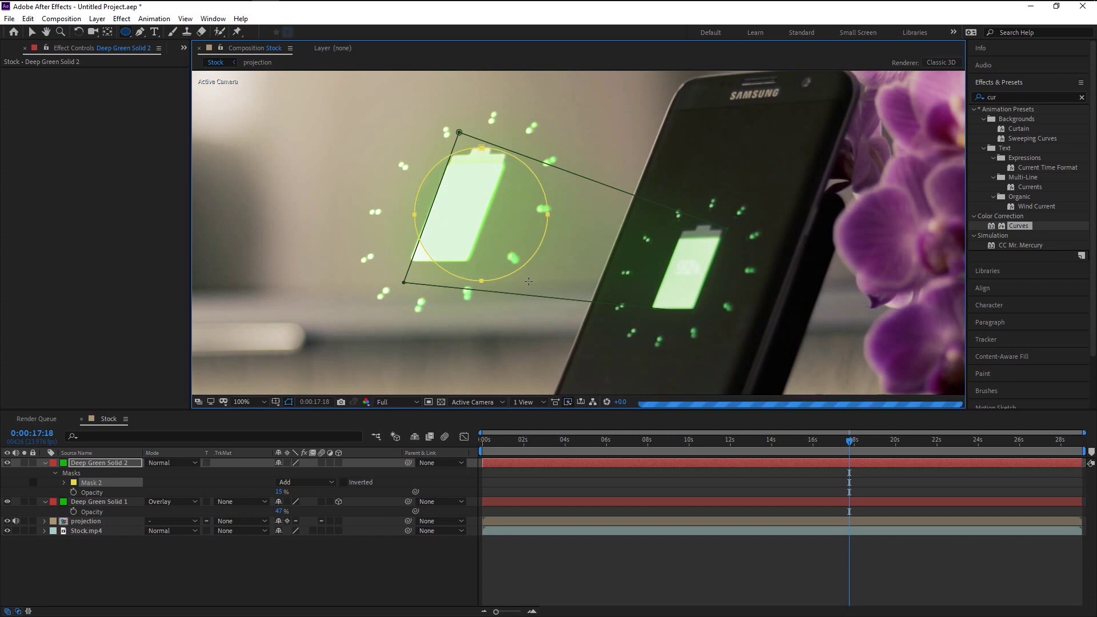
{"action": "key", "text": "v"}
{"action": "left_click", "coordinate": [90, 483]}
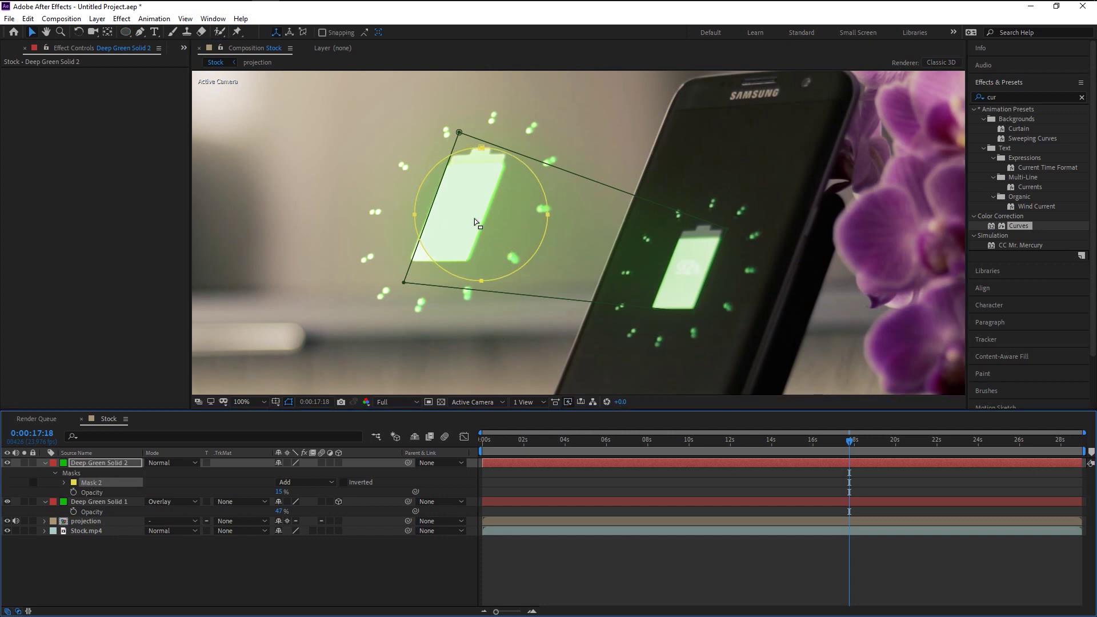
{"action": "left_click", "coordinate": [418, 221]}
{"action": "left_click_drag", "start_coordinate": [418, 223], "coordinate": [396, 211]}
Feather Mask 2 by 64 pixels and switch its mode from Add to Subtract.
{"action": "left_click", "coordinate": [100, 469]}
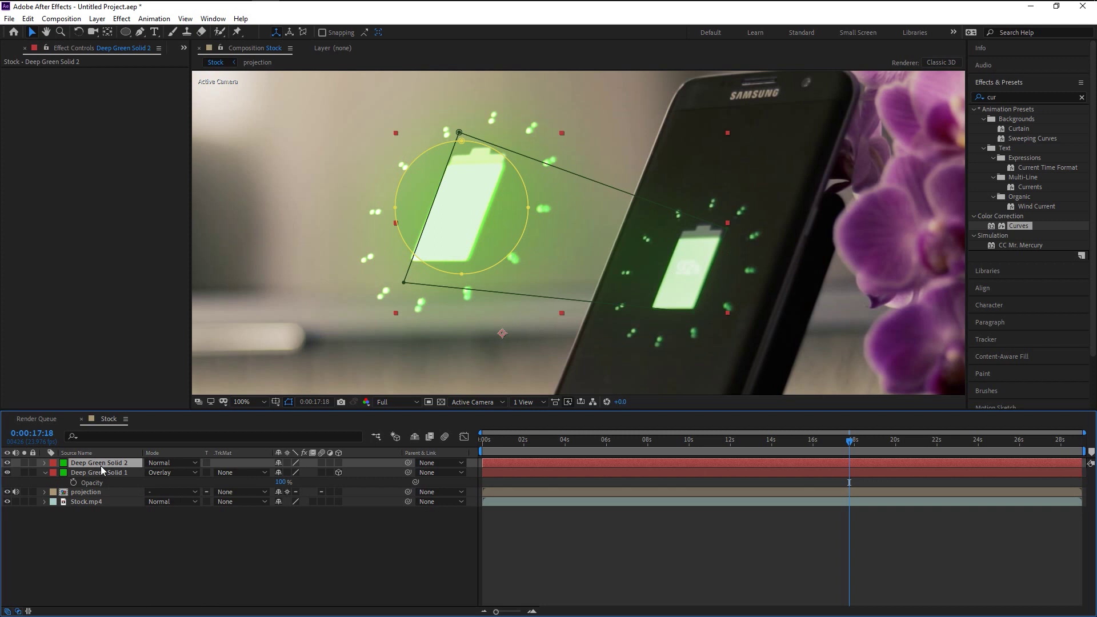
{"action": "key", "text": "f"}
{"action": "left_click", "coordinate": [122, 493]}
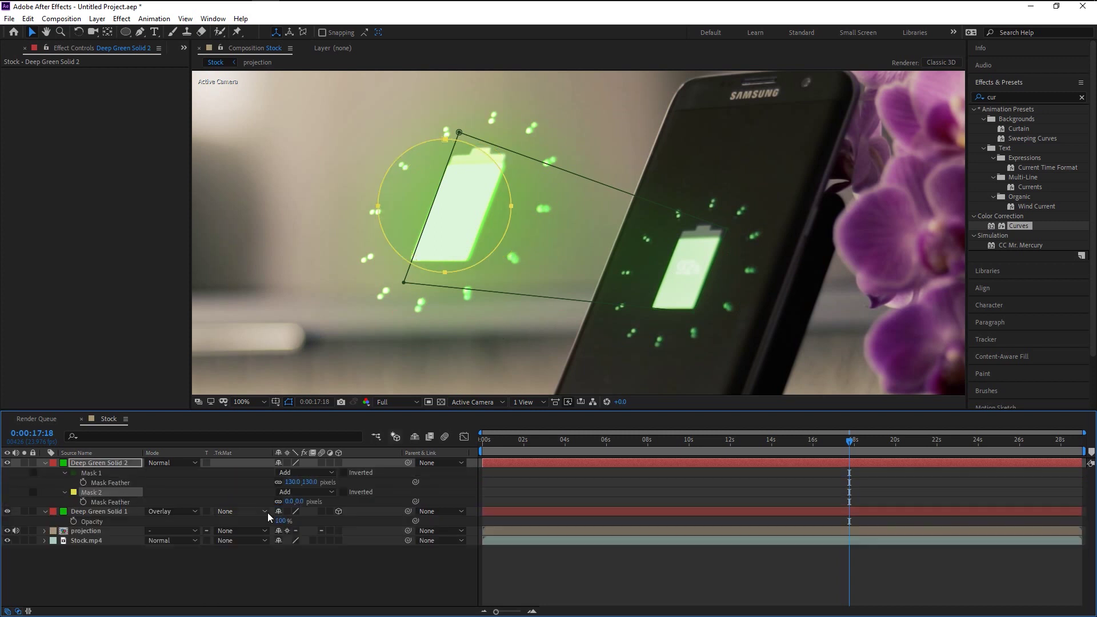
{"action": "left_click_drag", "start_coordinate": [299, 503], "coordinate": [348, 503]}
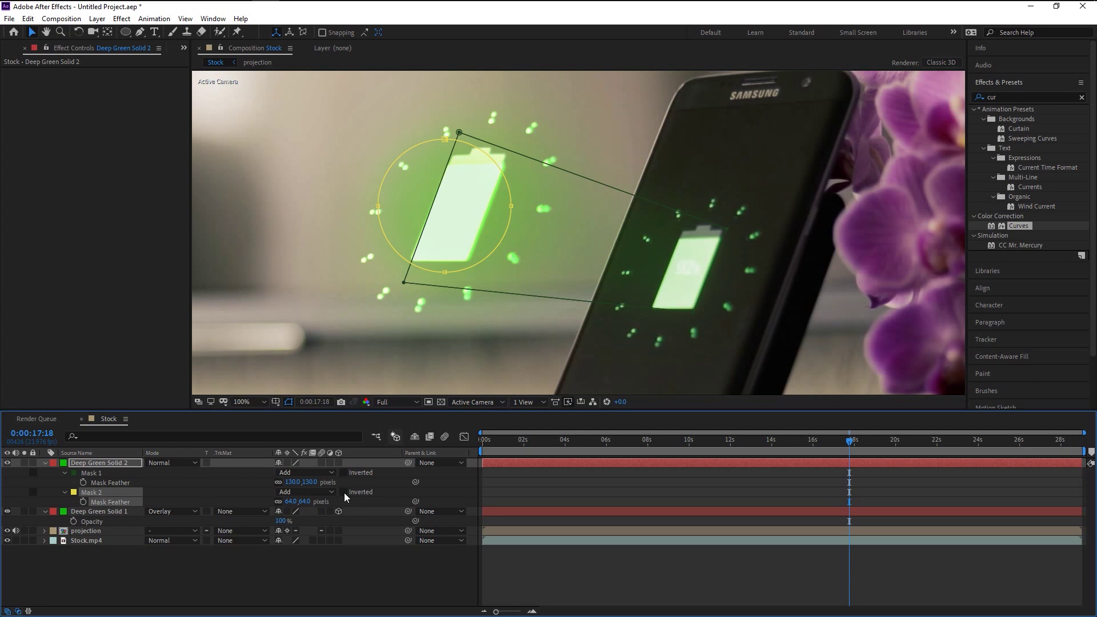
{"action": "left_click", "coordinate": [324, 492]}
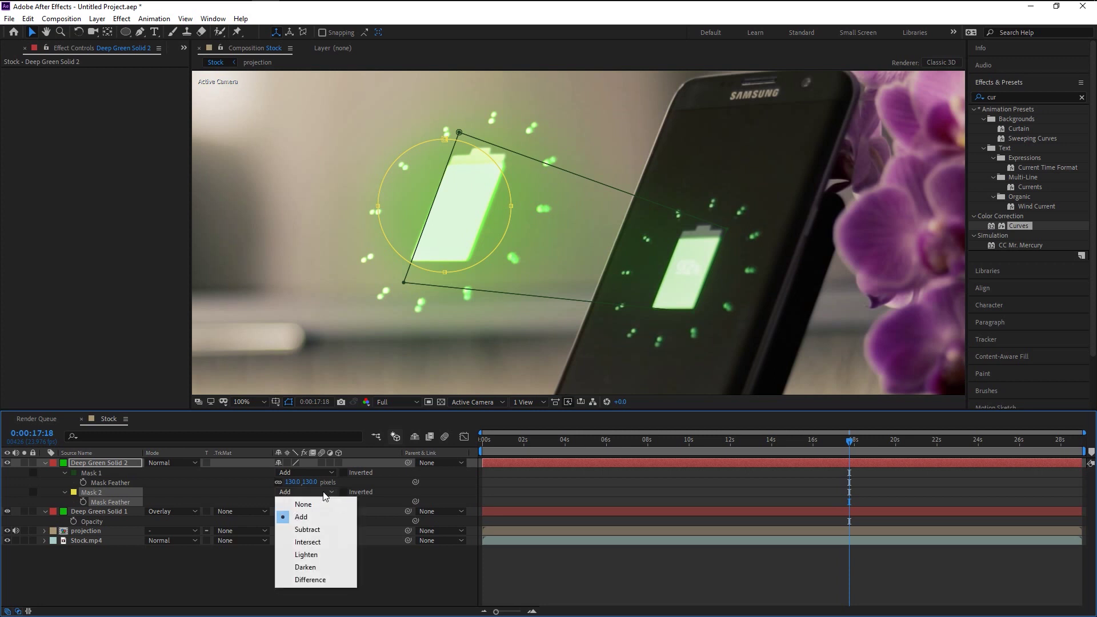
{"action": "left_click", "coordinate": [318, 530]}
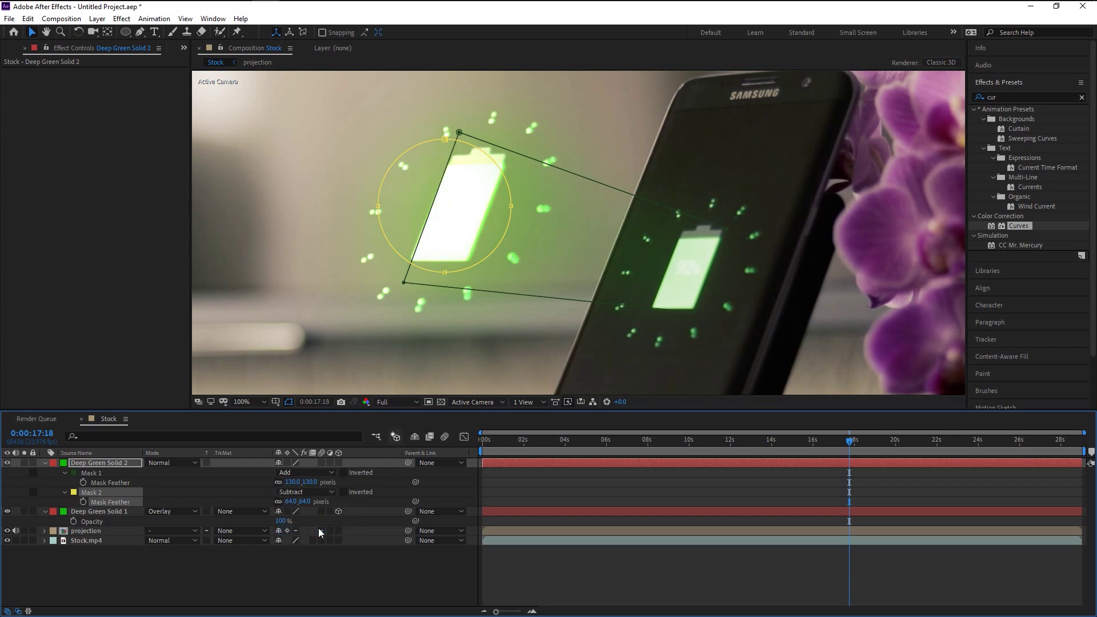
{"action": "left_click", "coordinate": [318, 551]}
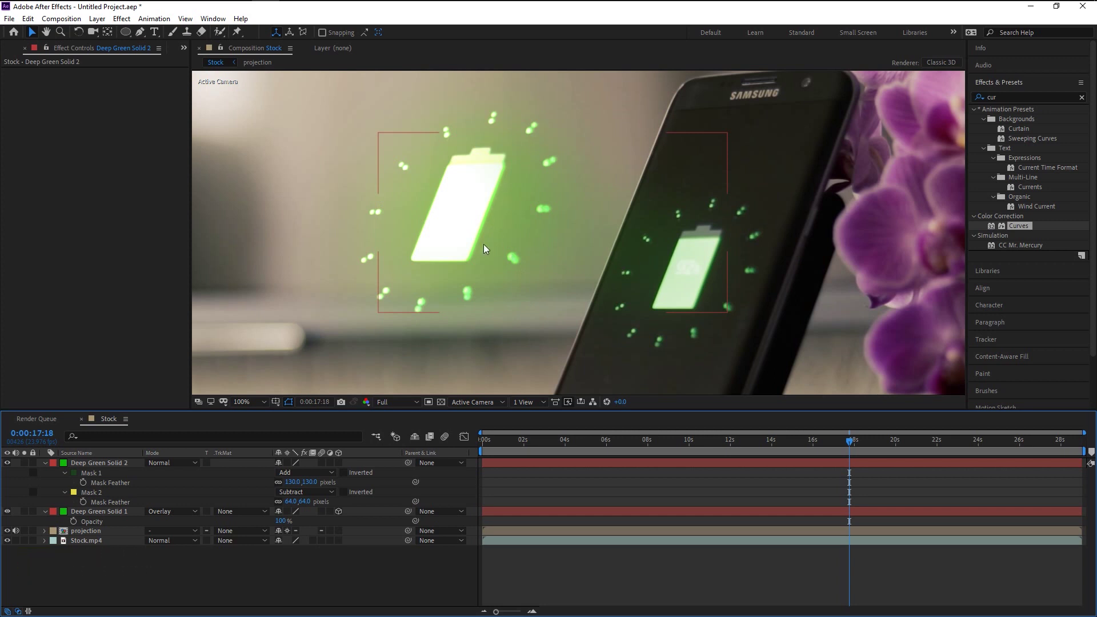
Set the Deep Green Solid 2 projection ray's opacity to 20%.
{"action": "left_click", "coordinate": [128, 464]}
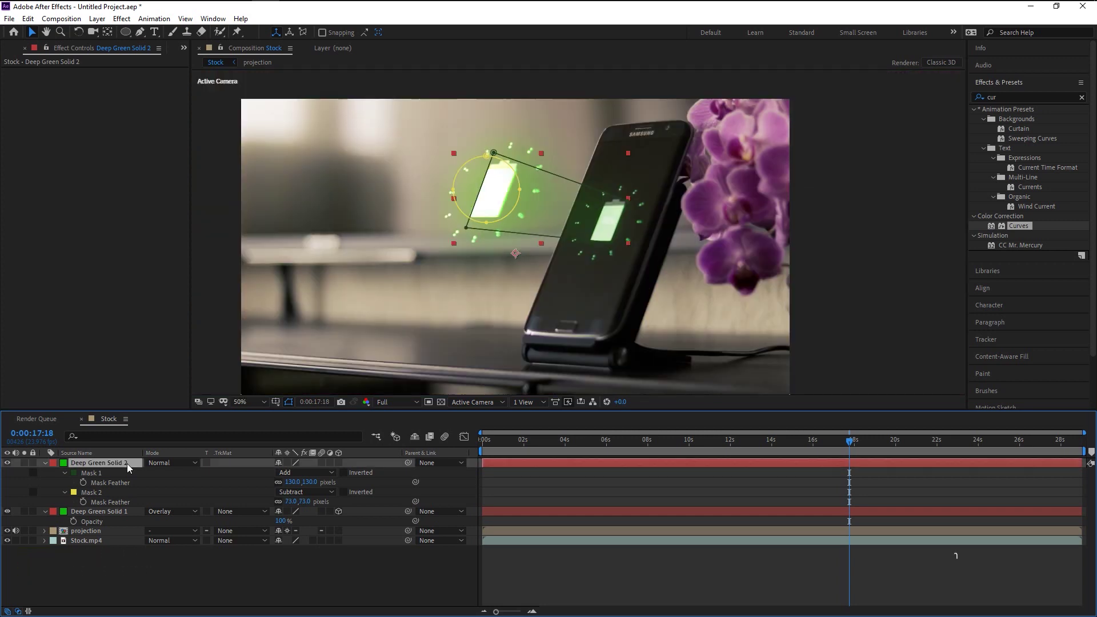
{"action": "key", "text": "t"}
{"action": "left_click", "coordinate": [283, 473]}
{"action": "type", "text": "20"}
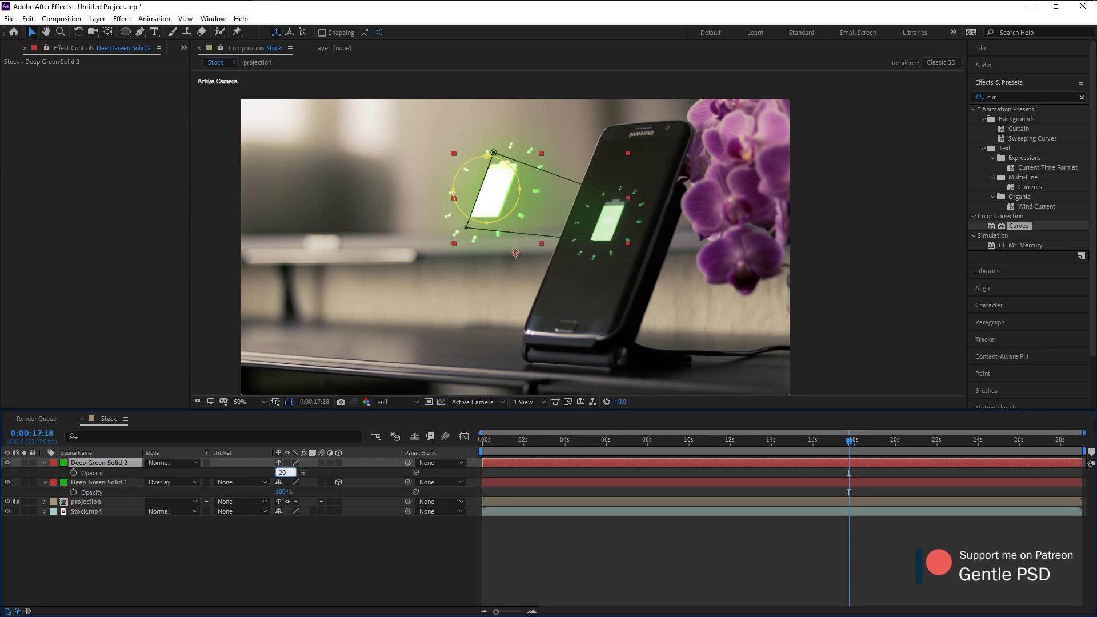
{"action": "key", "text": "Return"}
Preview the glow, collapse the ray layer's properties, and zoom the view out to 25%.
{"action": "left_click", "coordinate": [293, 578]}
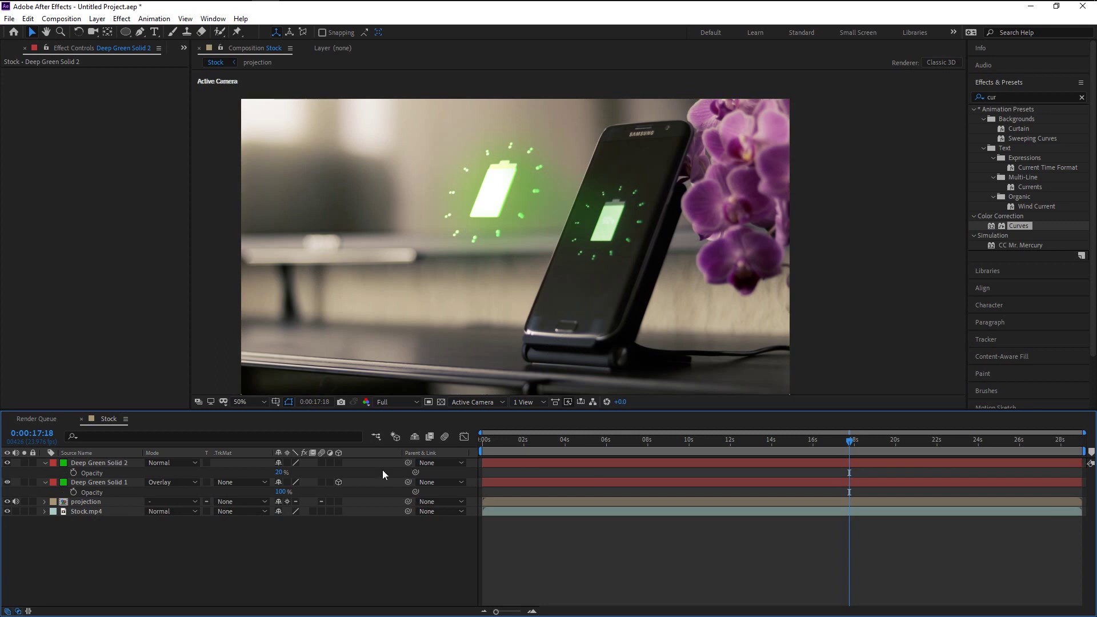
{"action": "left_click", "coordinate": [112, 465]}
{"action": "left_click", "coordinate": [46, 474]}
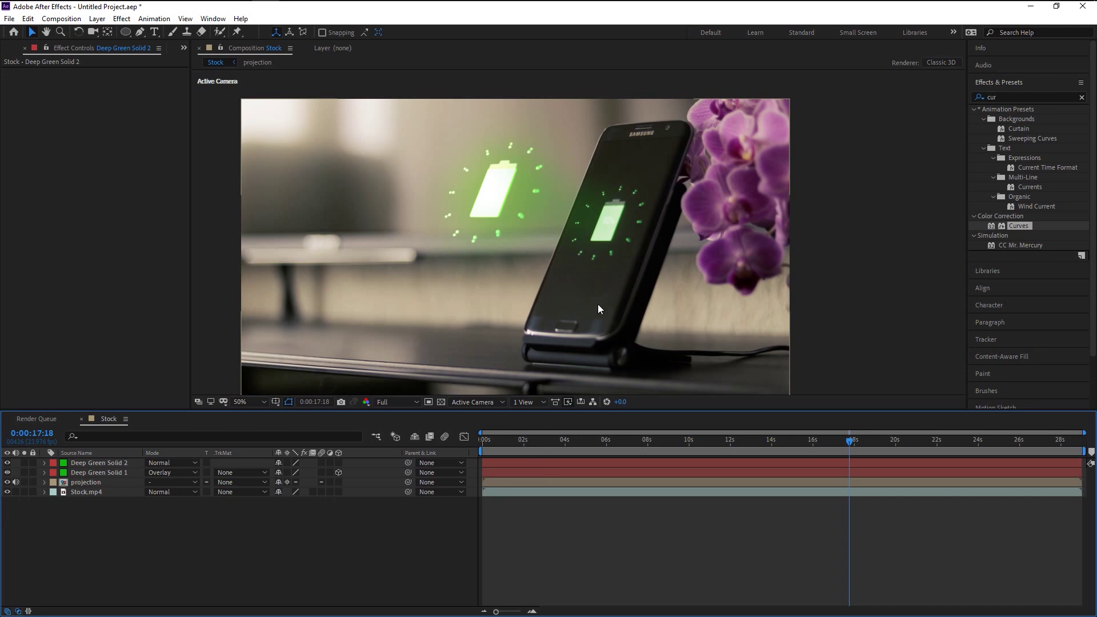
{"action": "key", "text": "comma"}
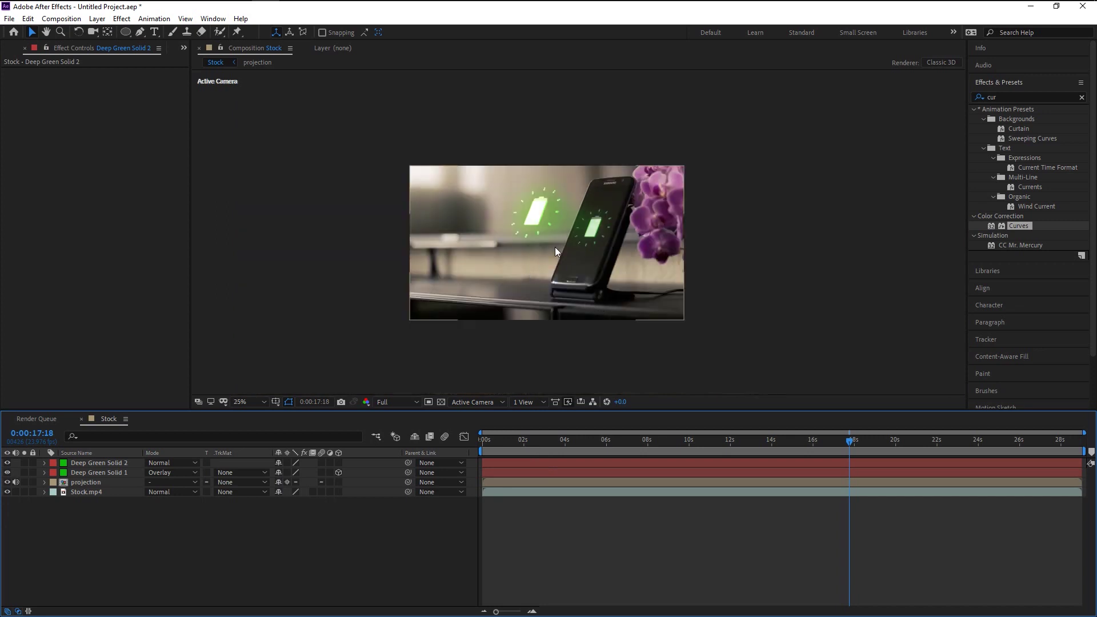
Pan the composition view right and zoom back in to 50% with the Selection tool active.
{"action": "left_click_drag", "start_coordinate": [541, 248], "coordinate": [575, 248]}
{"action": "key", "text": "v"}
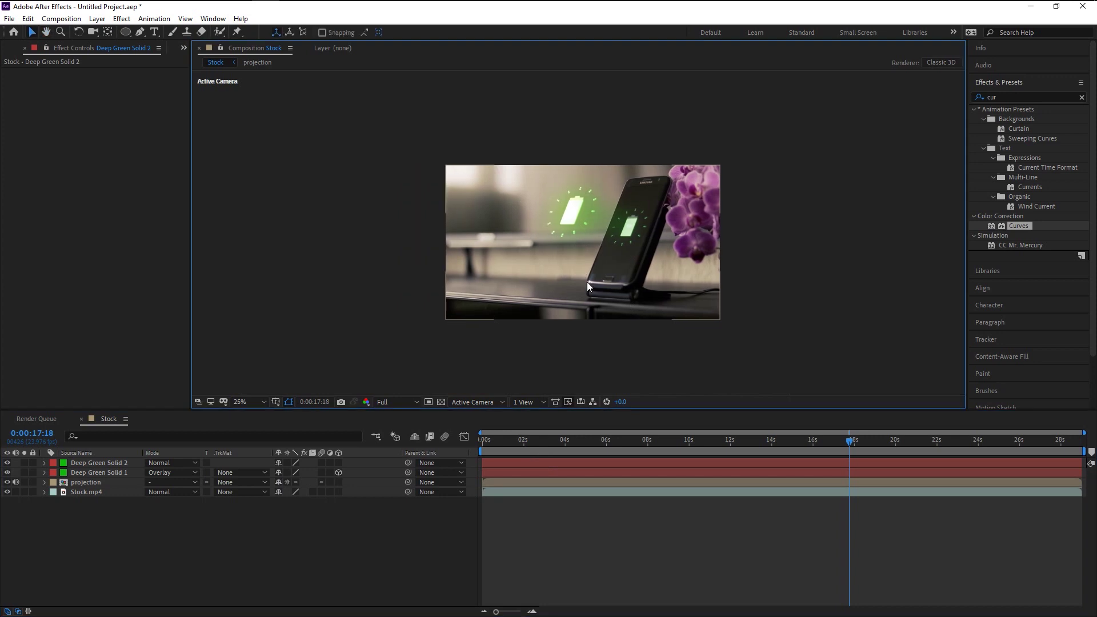
{"action": "key", "text": "period"}
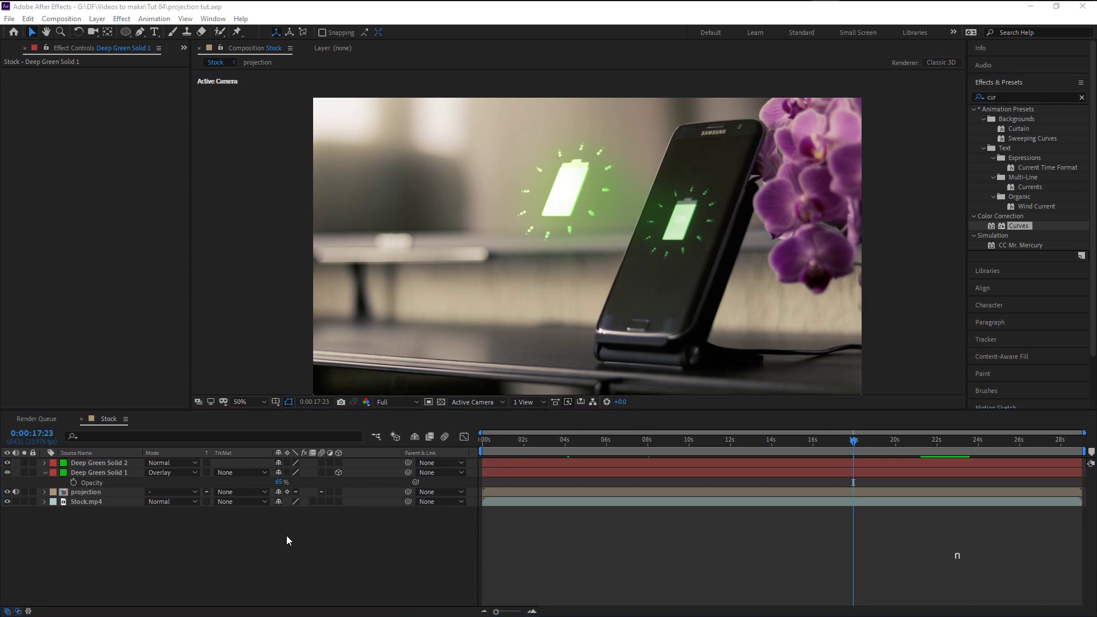
{"action": "left_click", "coordinate": [590, 162]}
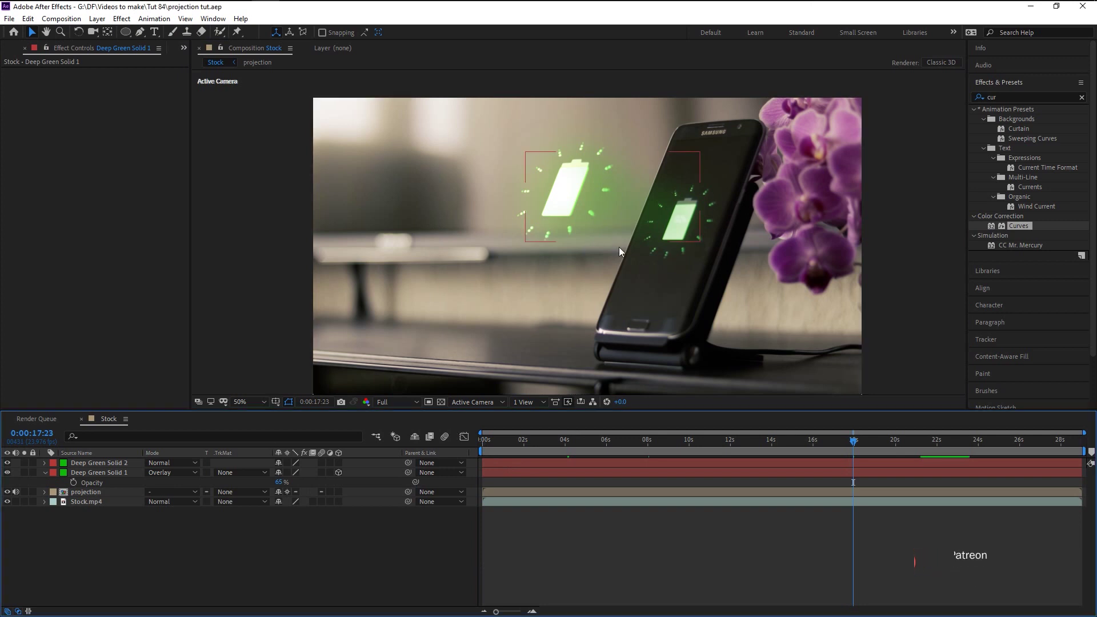
{"action": "left_click", "coordinate": [349, 564]}
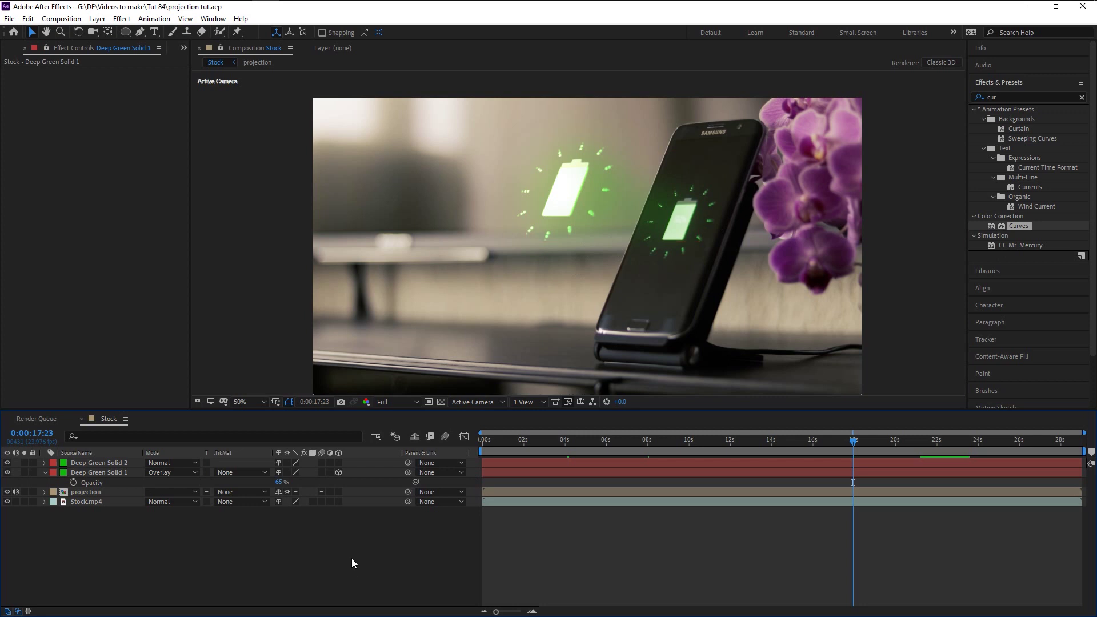